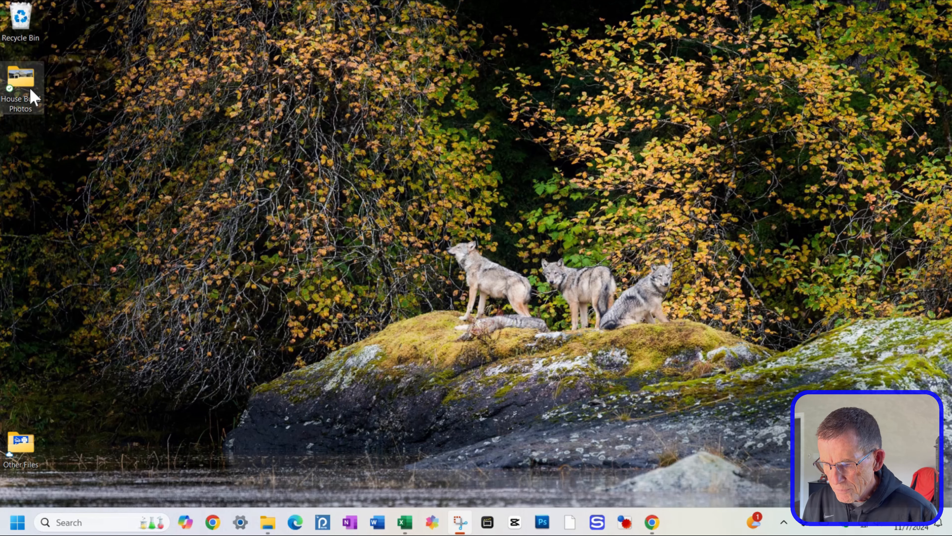
Step: Open the House Build Photos folder and preview the 2021-07-19 09.50.24 video clip
double_click(31, 90)
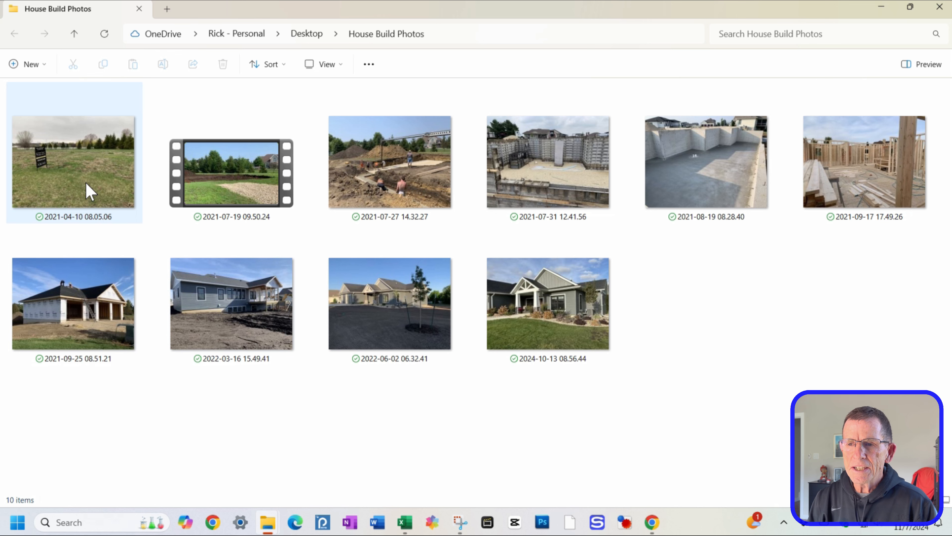
double_click(236, 183)
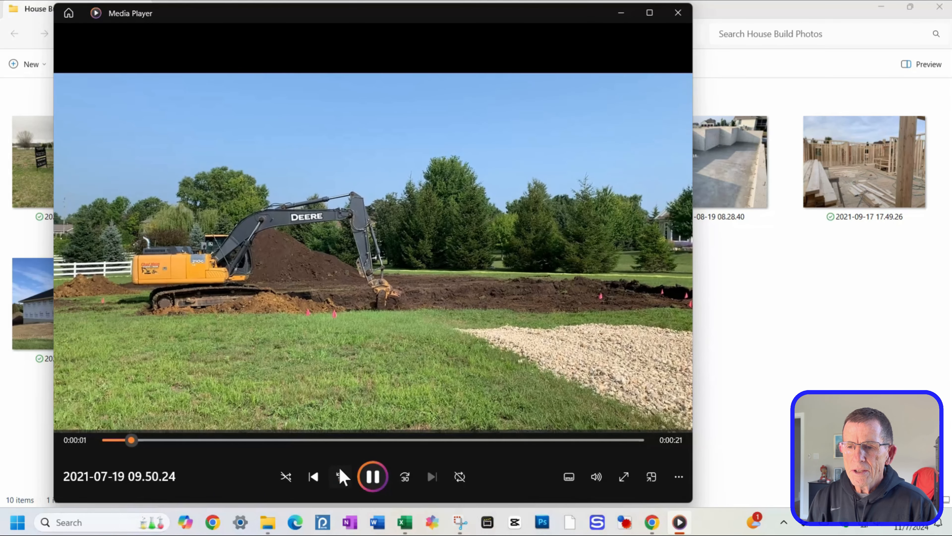
left_click(373, 483)
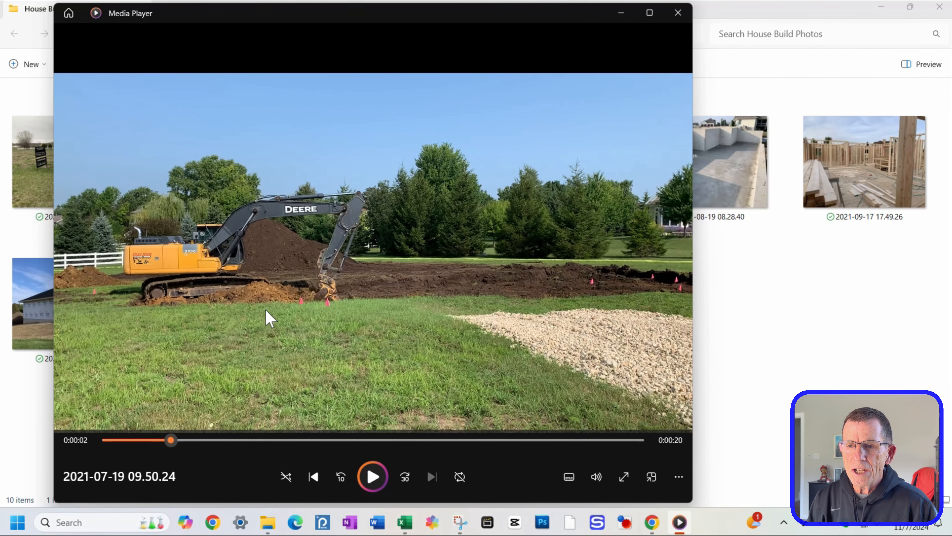
left_click(677, 15)
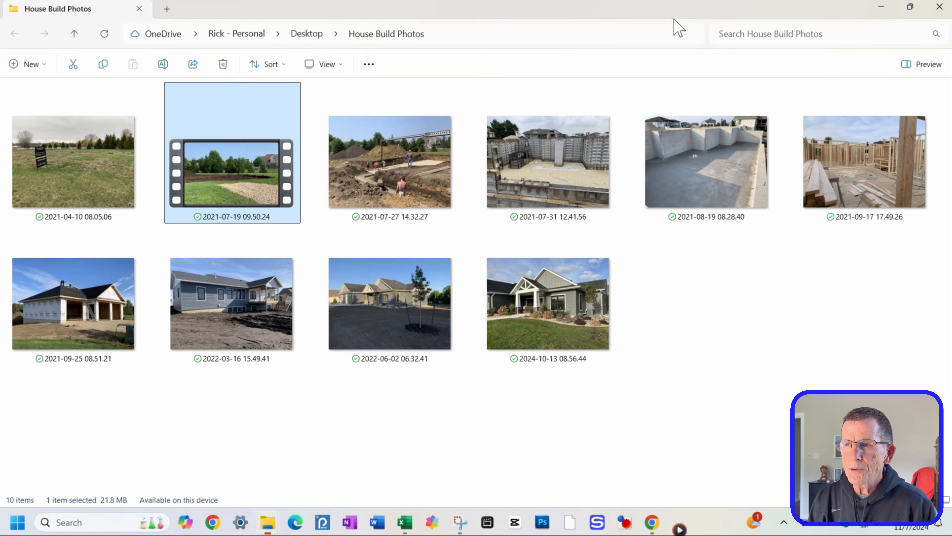
mouse_move(260, 134)
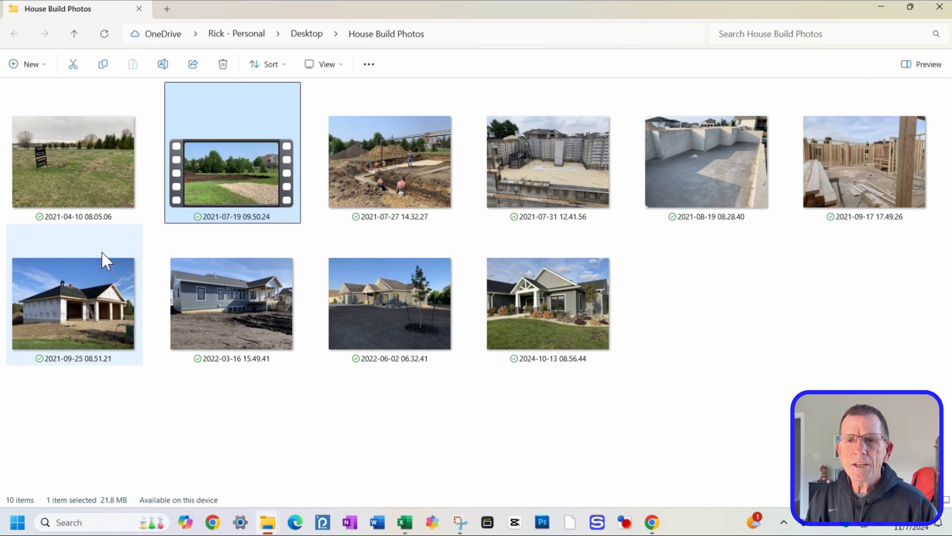
left_click(880, 8)
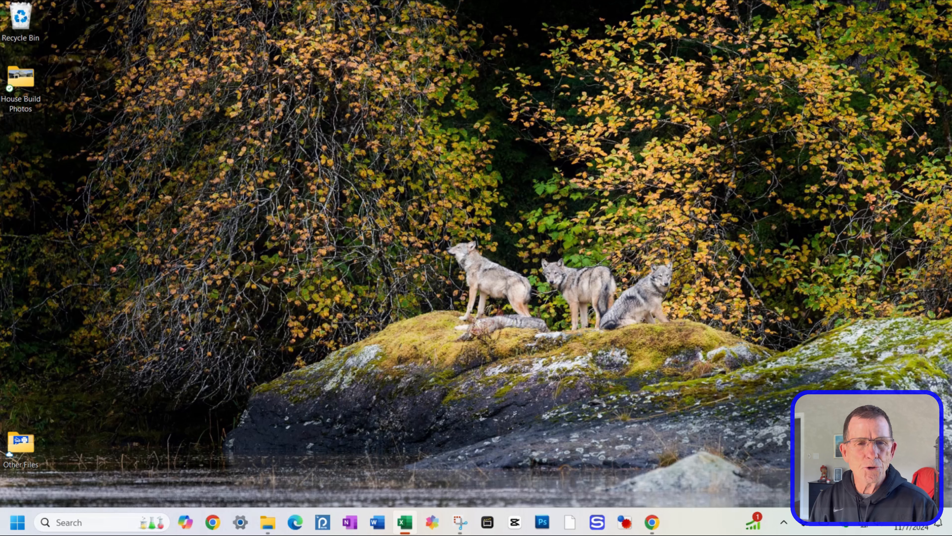
Step: Search Google for clipchamp and open the Clipchamp website
left_click(646, 529)
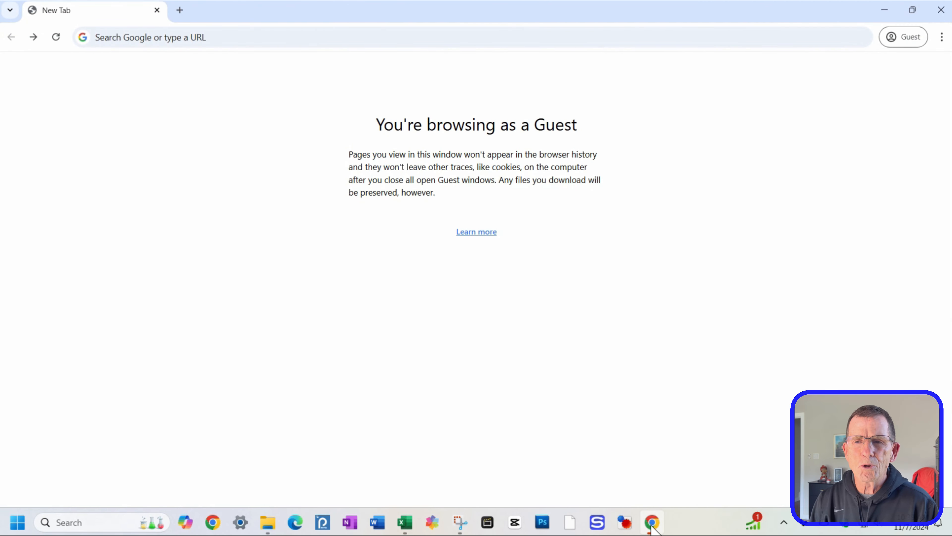
left_click(227, 36)
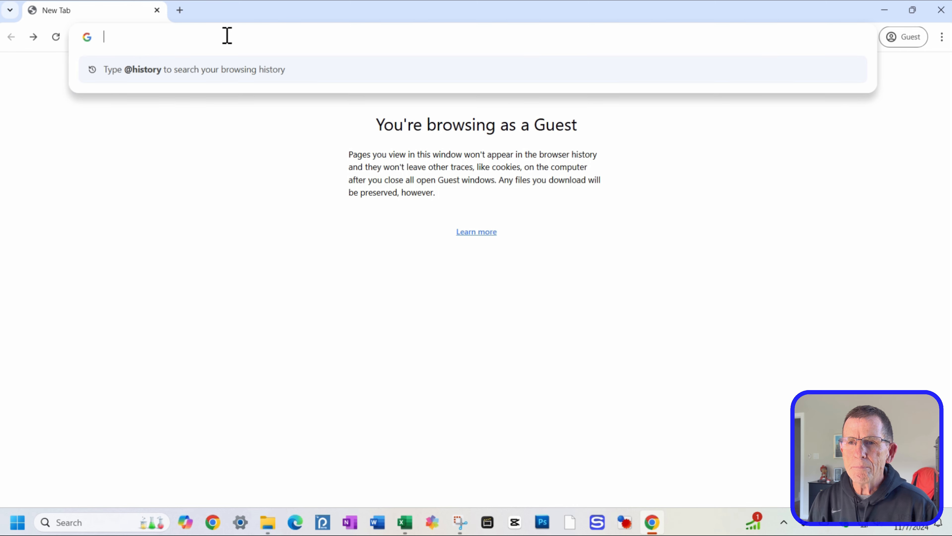
type("clipchamp")
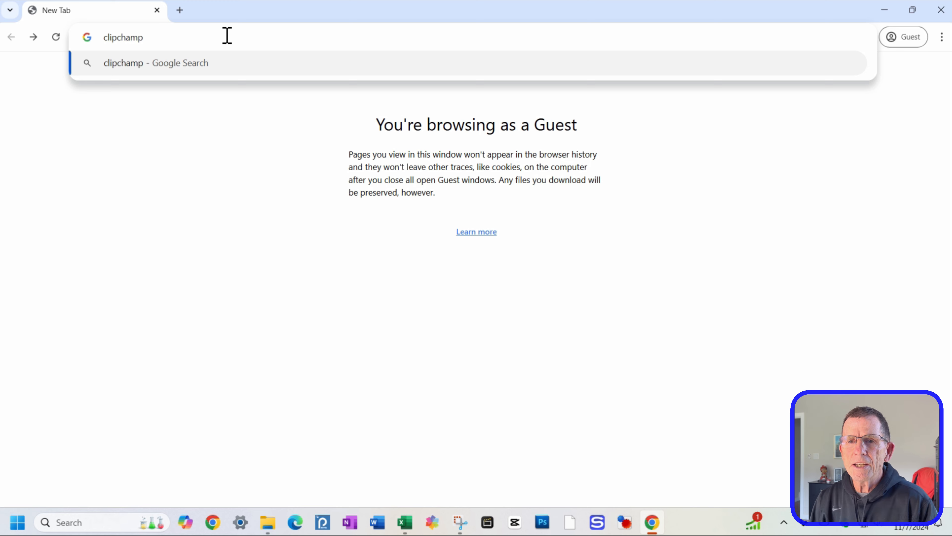
key("Return")
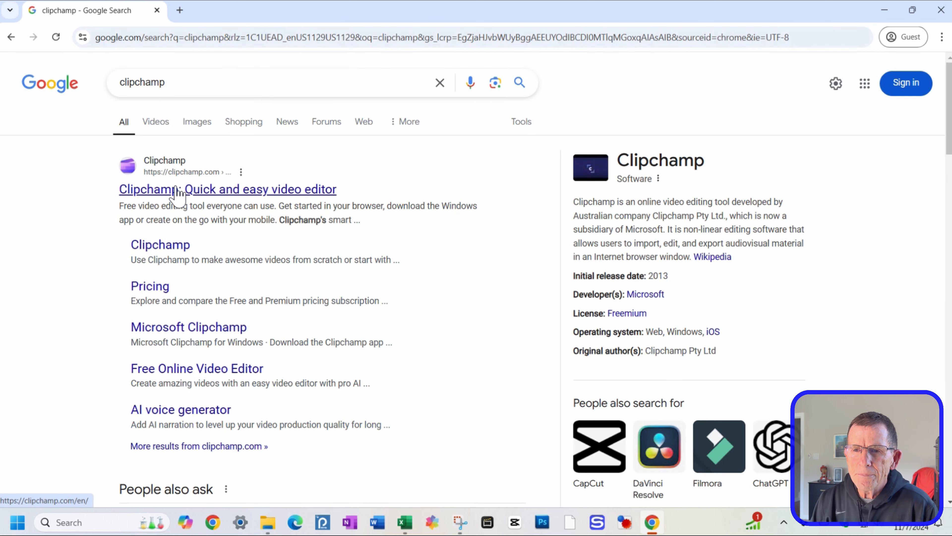
left_click(176, 192)
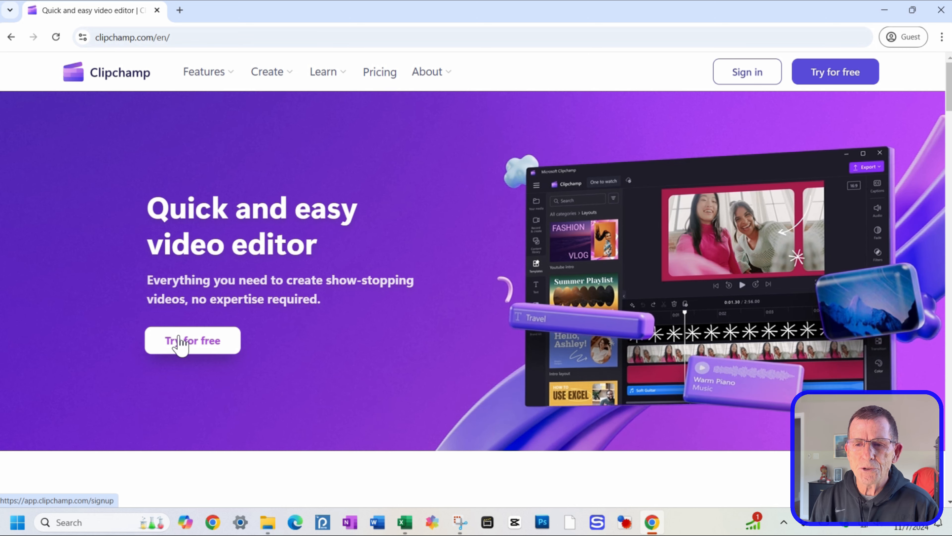
left_click(885, 10)
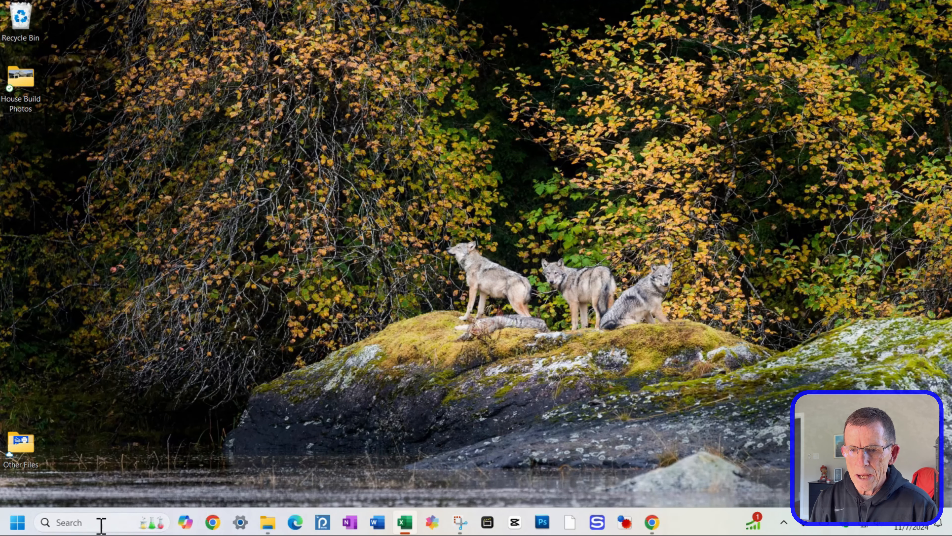
Step: Launch Microsoft Clipchamp and sign in with the existing Microsoft account
left_click(18, 522)
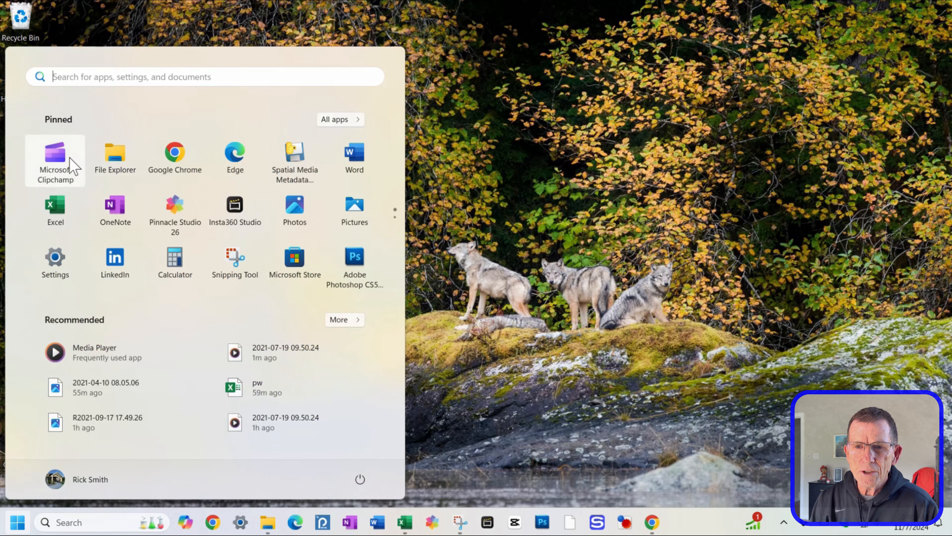
left_click(58, 155)
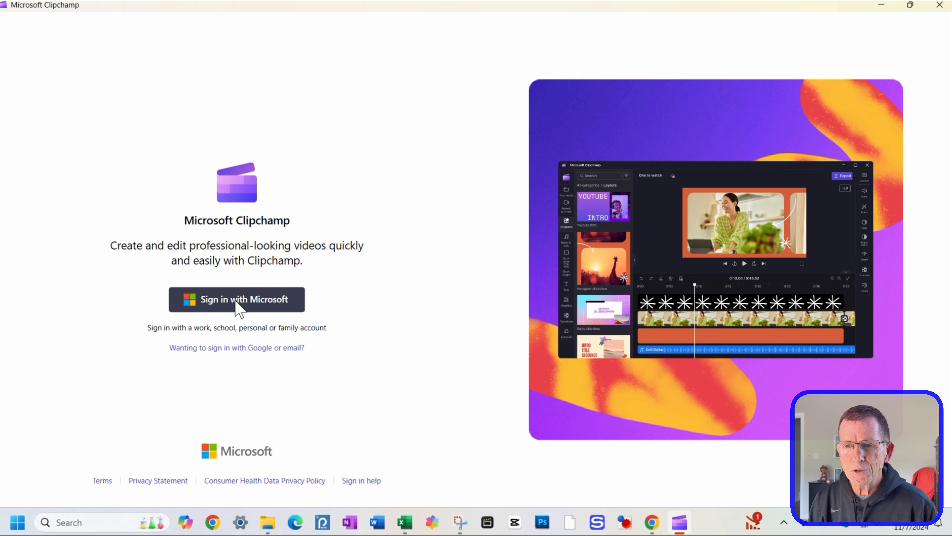
left_click(239, 309)
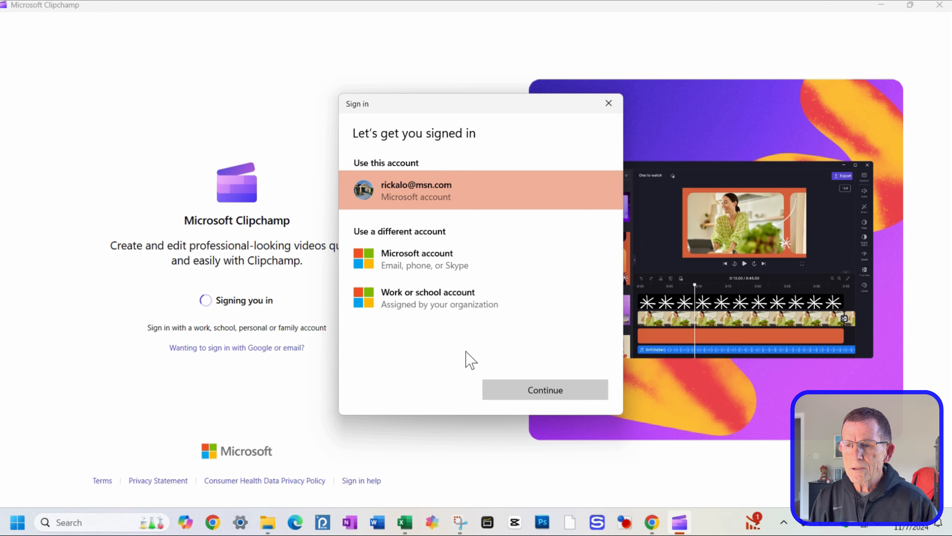
left_click(539, 393)
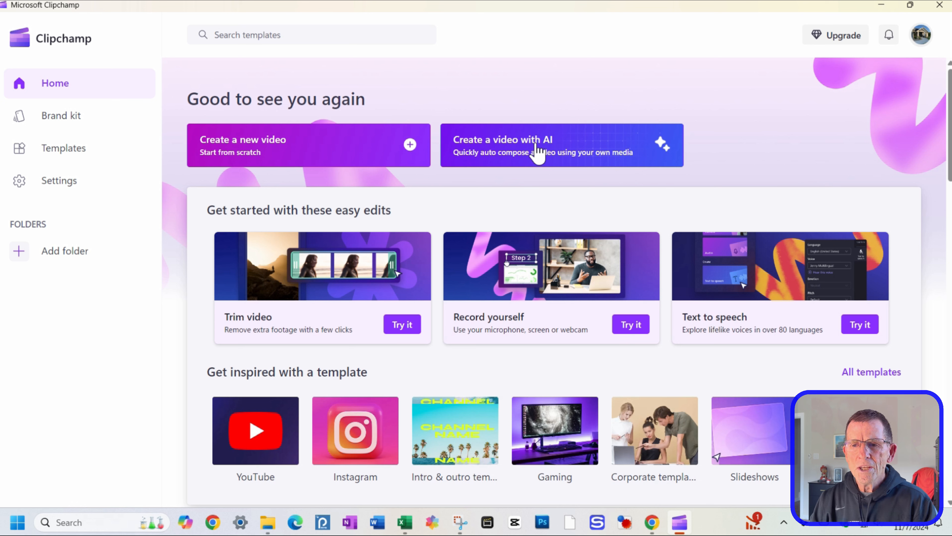
Step: Create a new video and import all ten files from the House Build Photos folder on the Desktop
left_click(305, 153)
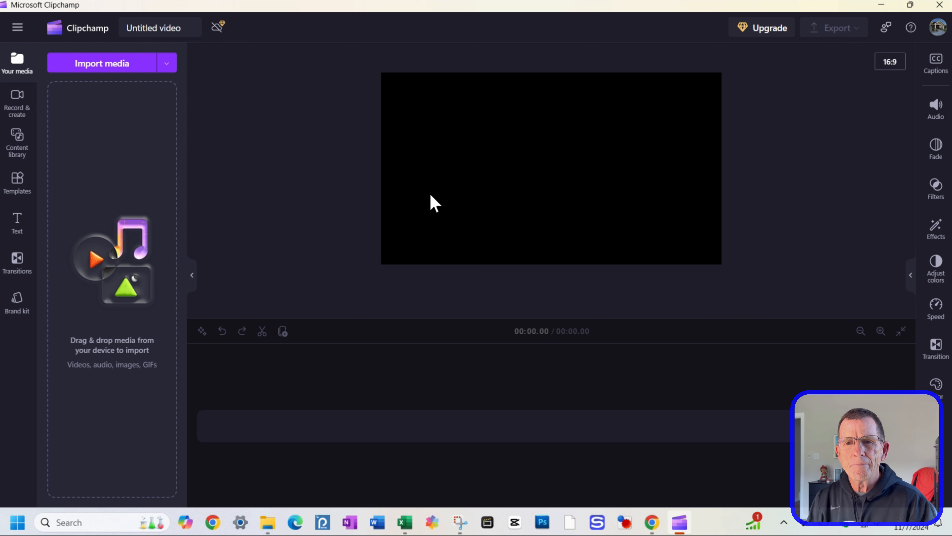
left_click(101, 63)
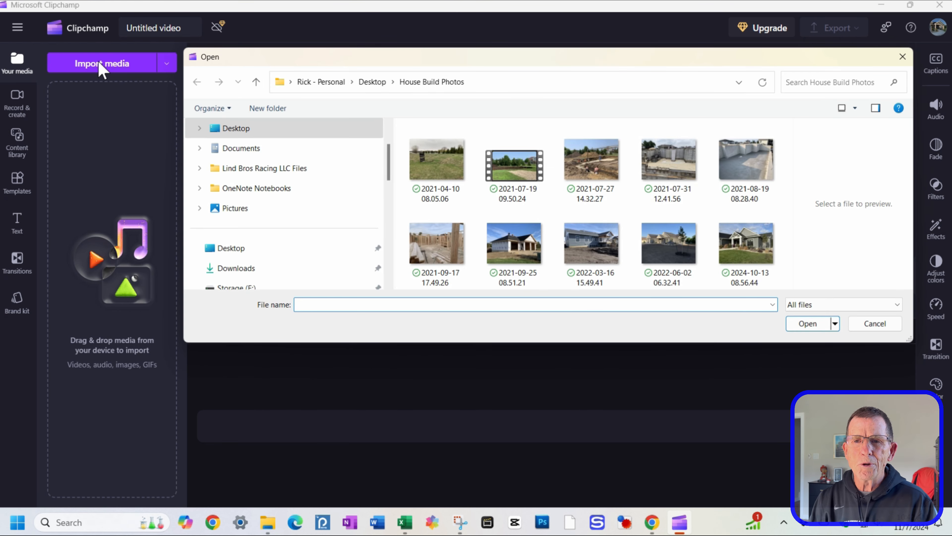
left_click(372, 82)
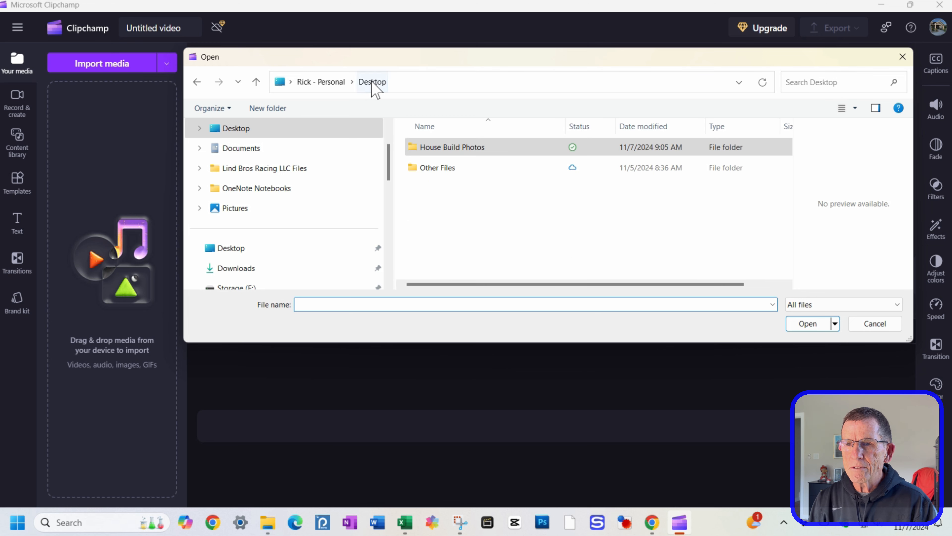
double_click(444, 147)
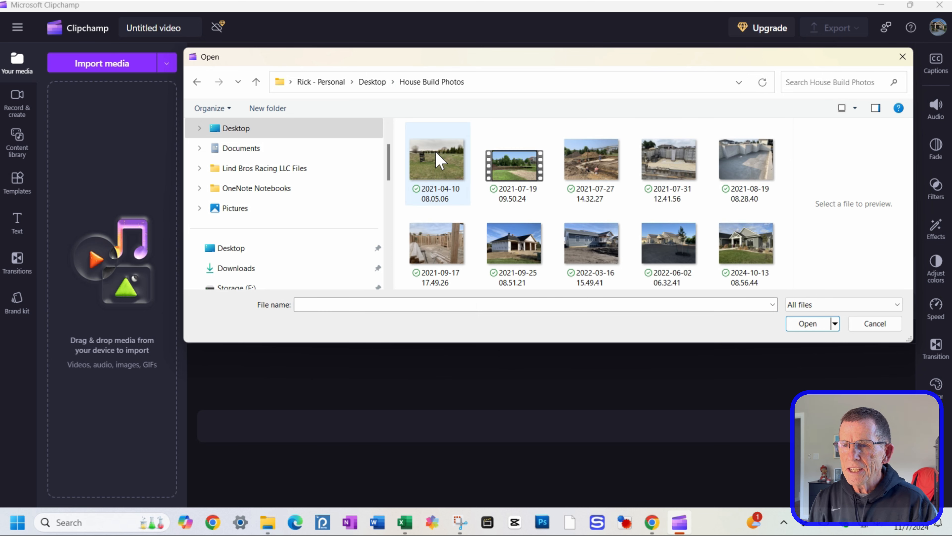
left_click(436, 152)
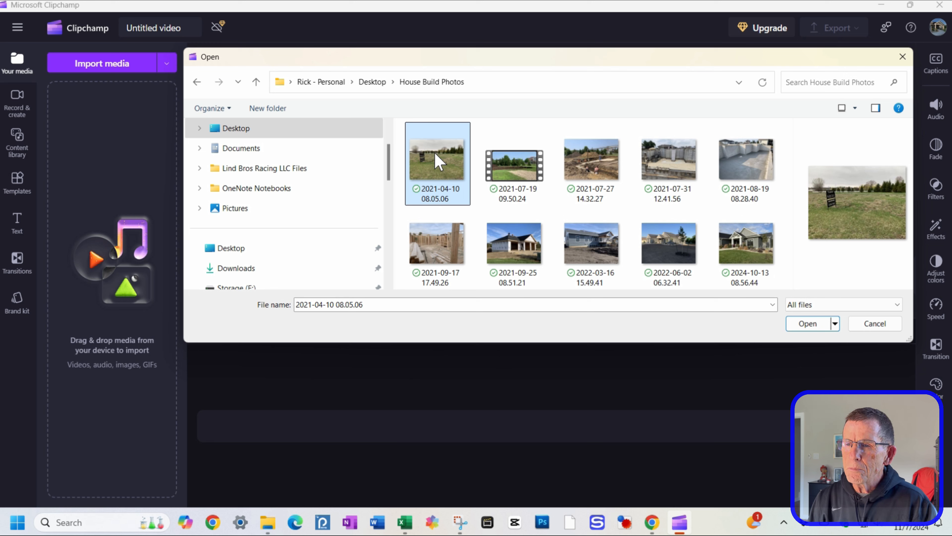
left_click(747, 257, "shift")
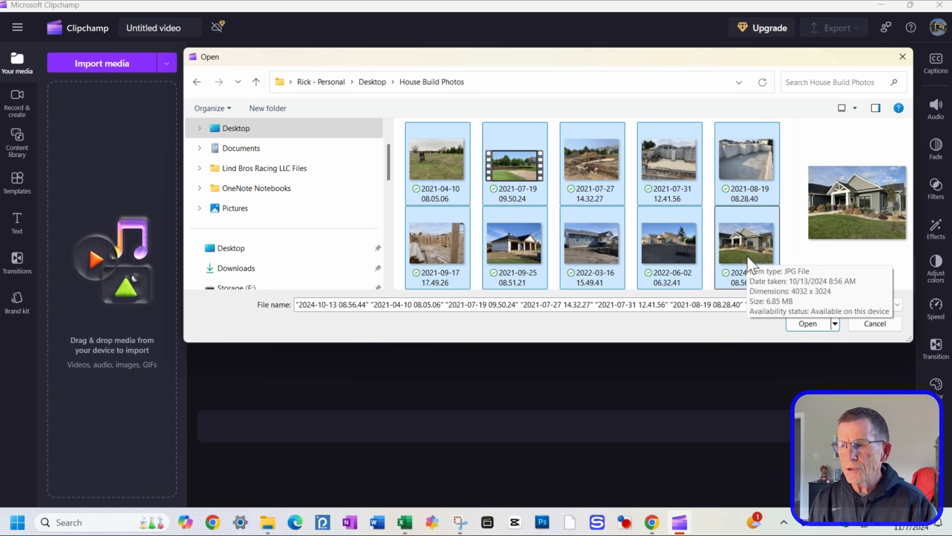
left_click(806, 324)
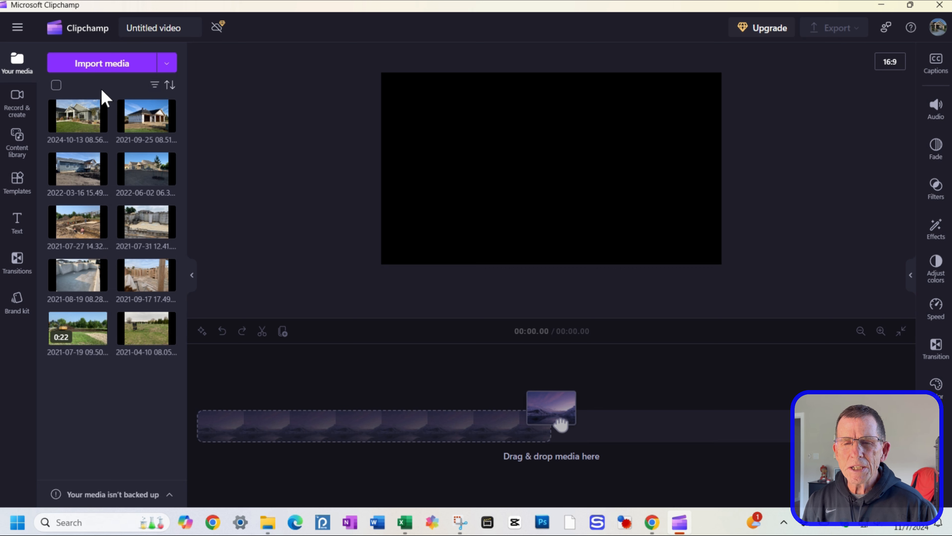
left_click(56, 86)
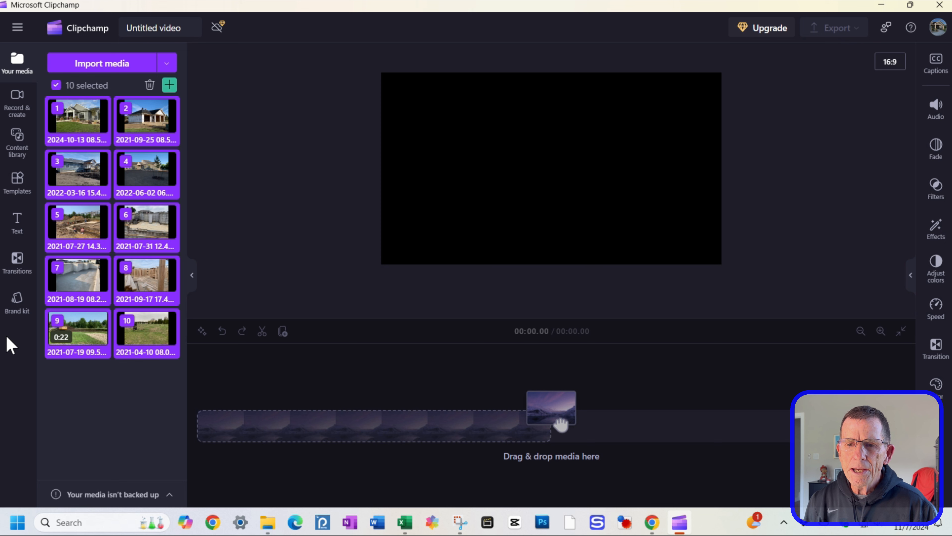
left_click(131, 329)
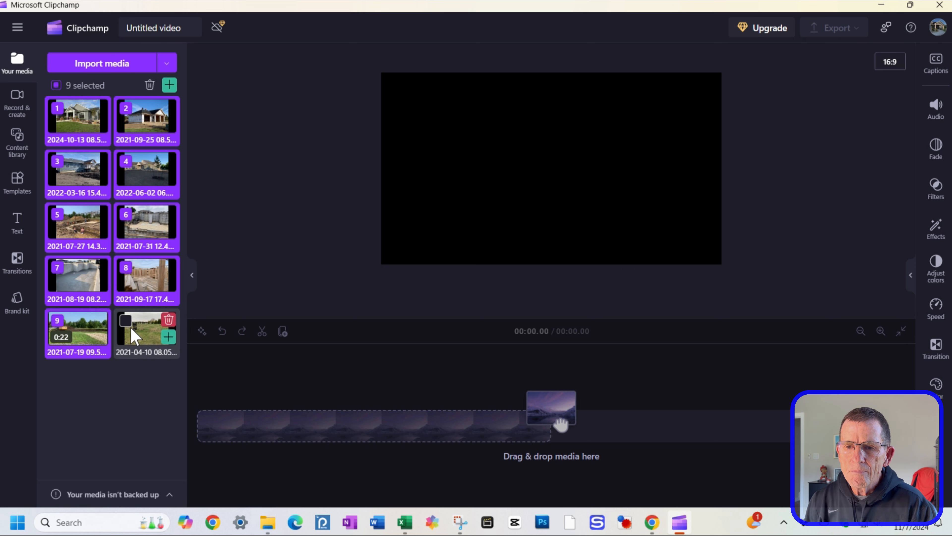
left_click(132, 330)
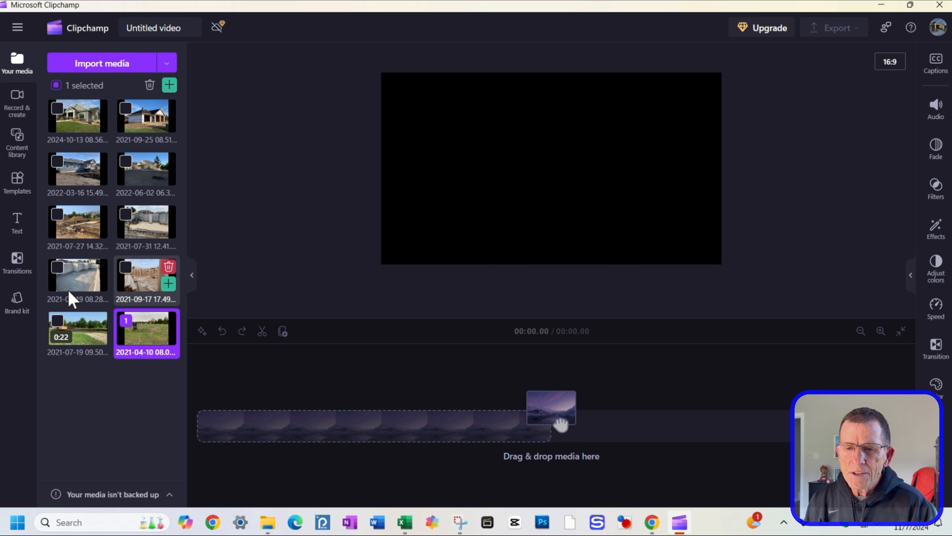
left_click(73, 331)
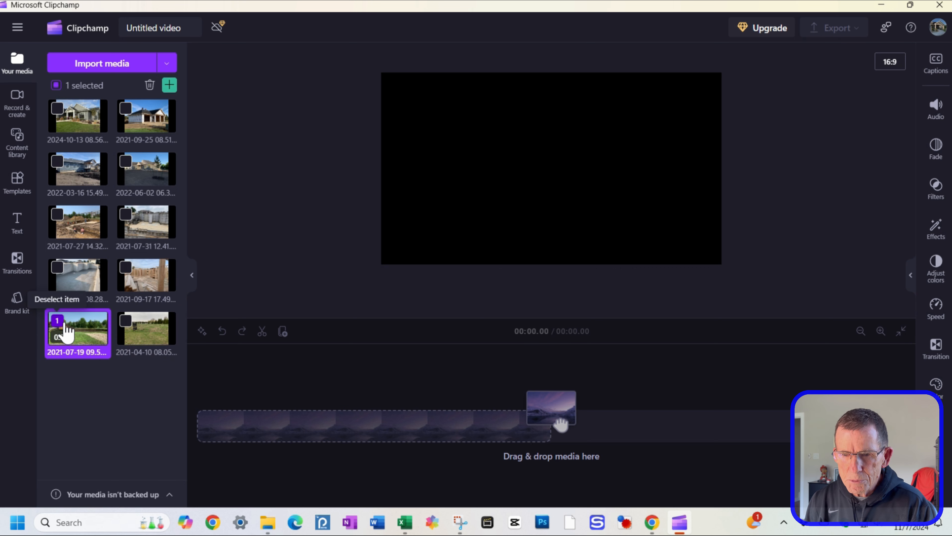
left_click(126, 322)
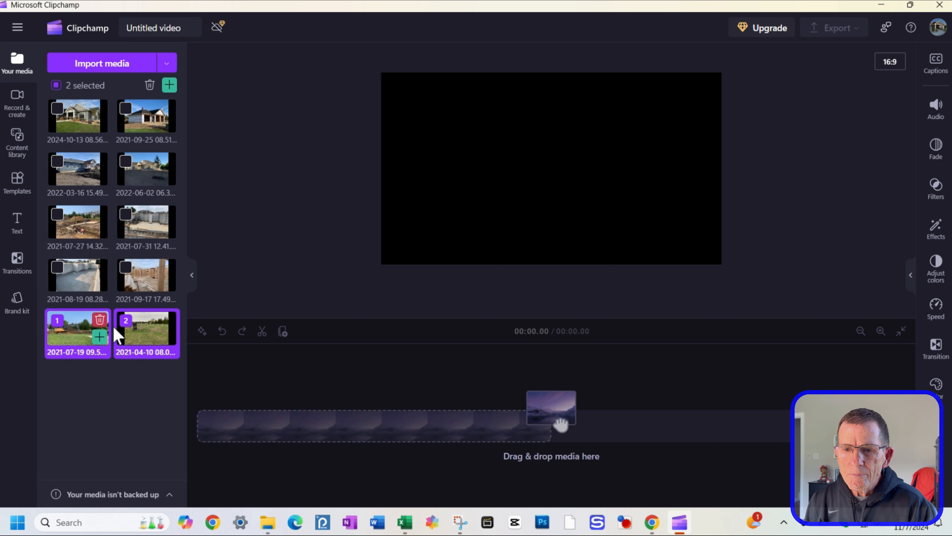
left_click(126, 323)
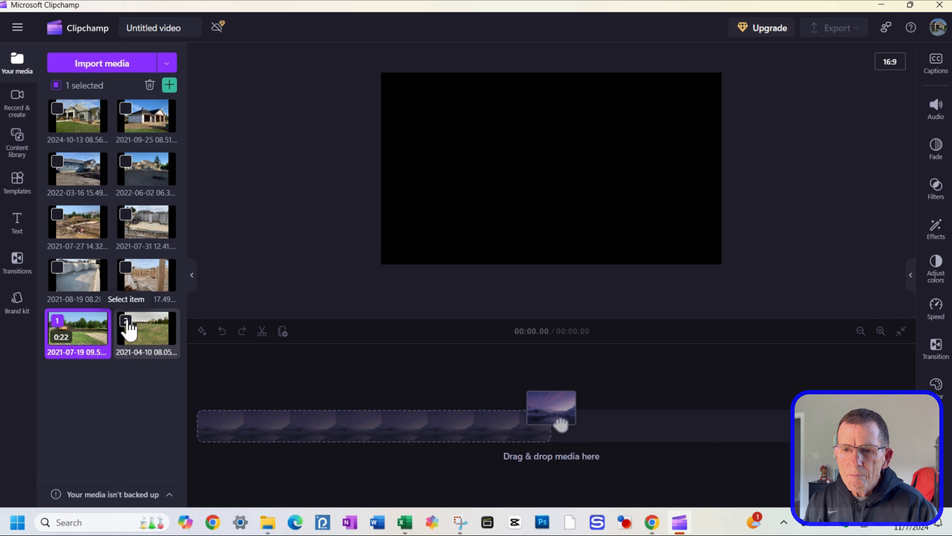
left_click(126, 321)
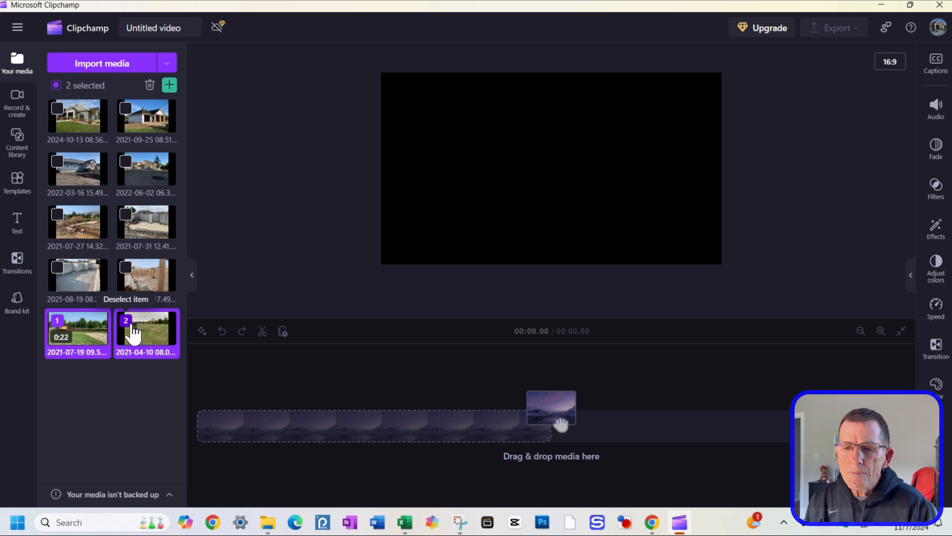
left_click(134, 333)
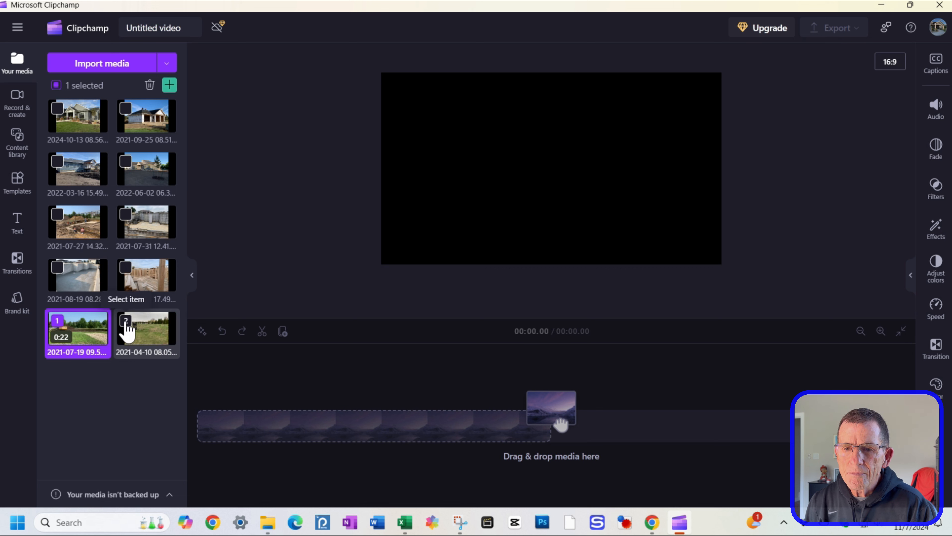
left_click(57, 324)
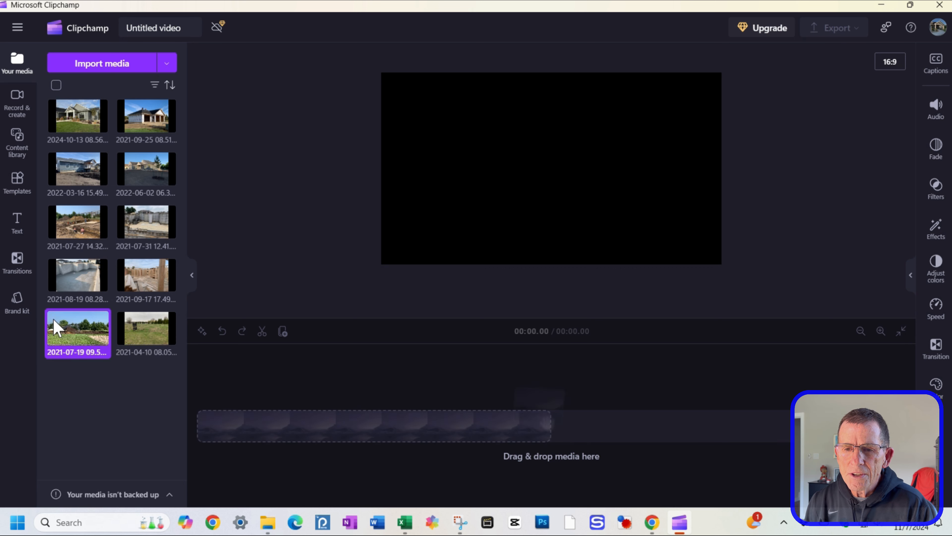
left_click(126, 320)
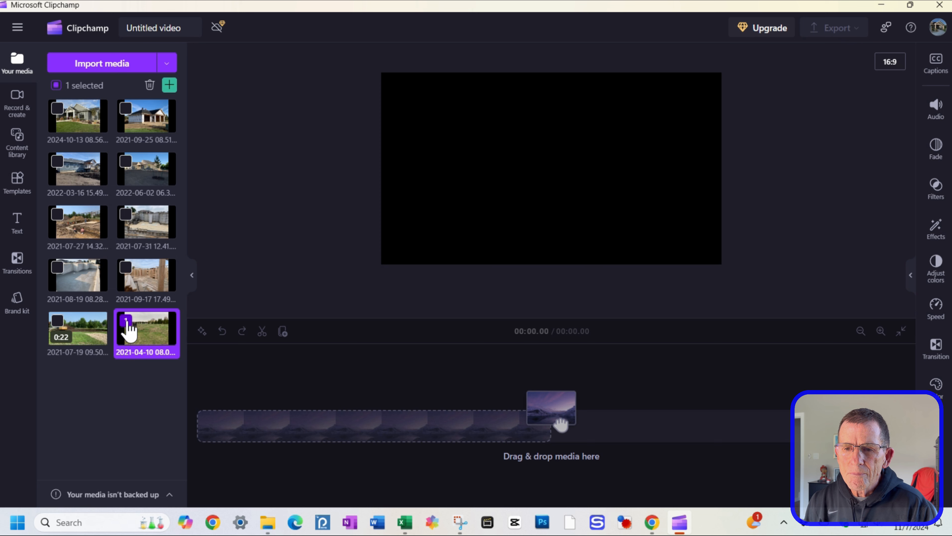
left_click(60, 328)
left_click(125, 270)
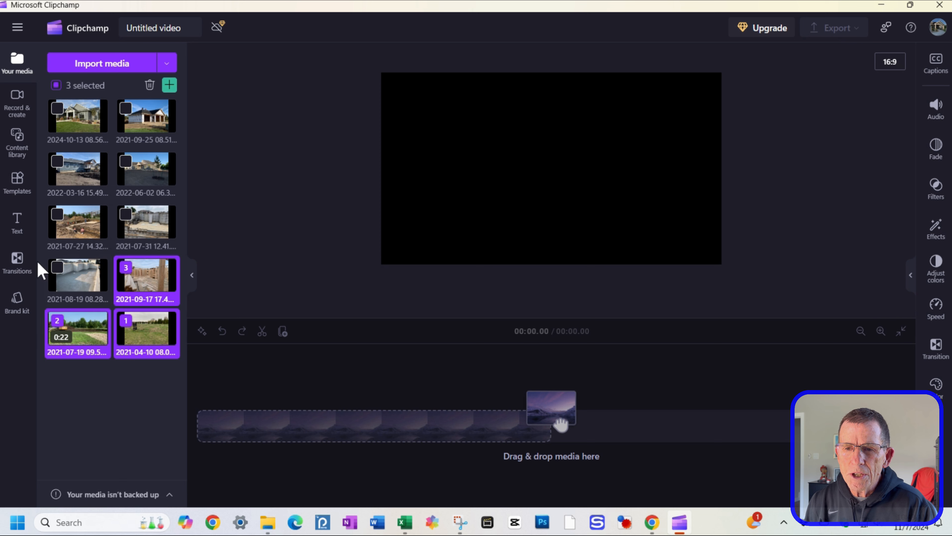
left_click(58, 274)
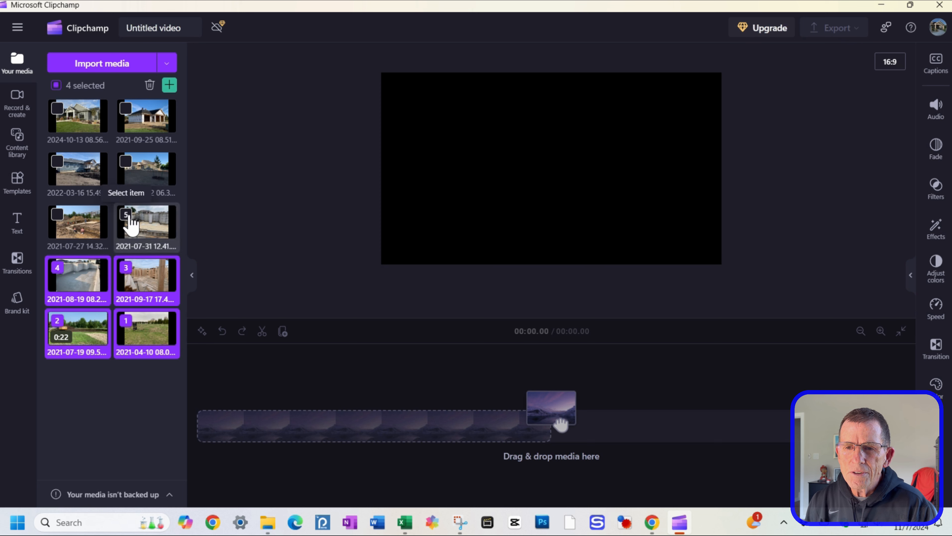
left_click(127, 218)
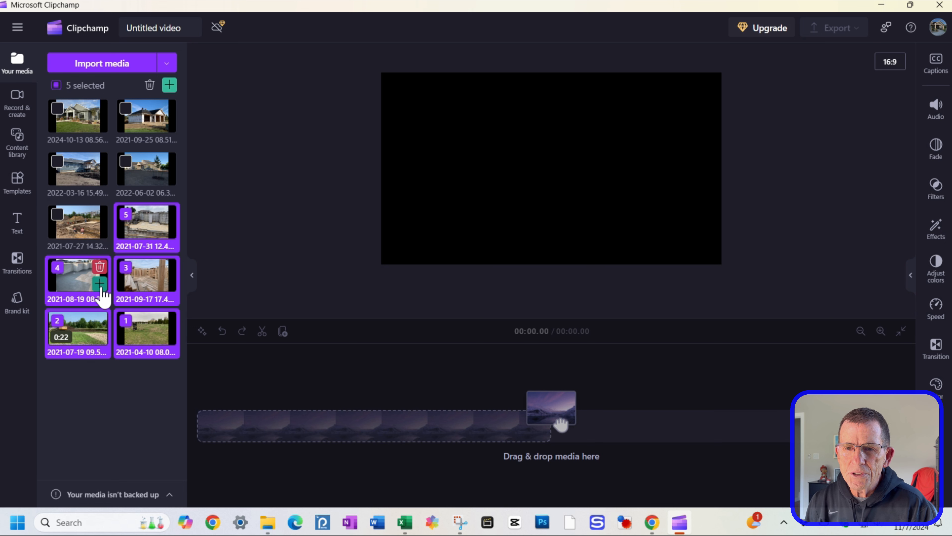
left_click(57, 224)
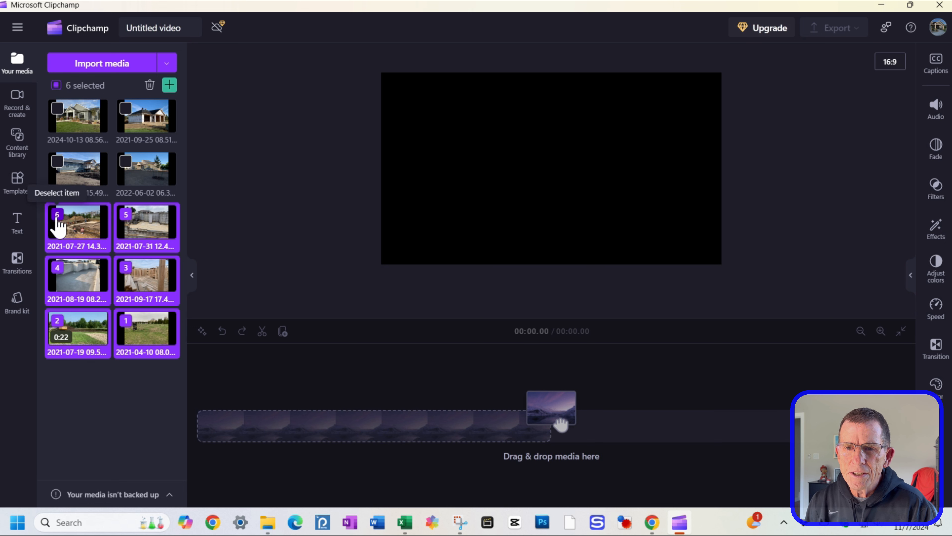
left_click(61, 227)
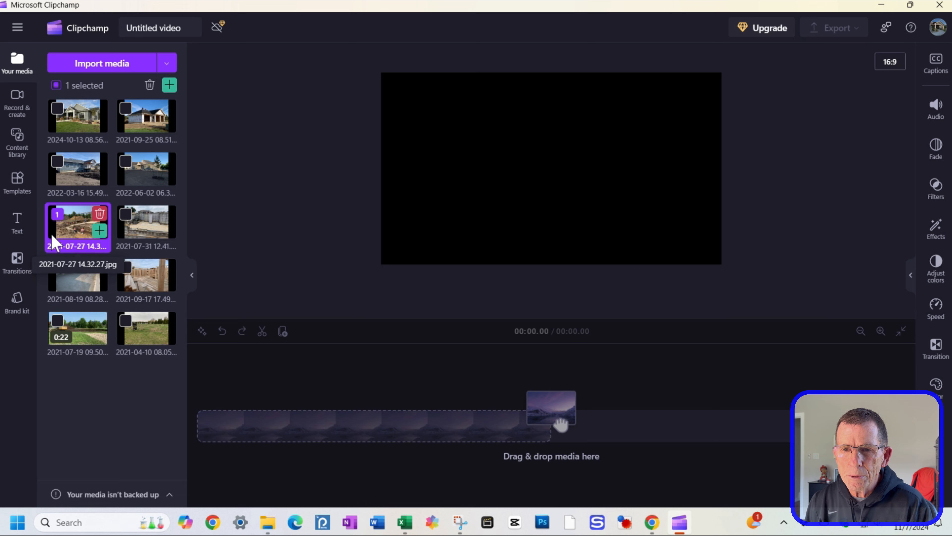
Step: Start selecting the media in date order, beginning with 2021-04-10, then 2021-07-19 and 2021-07-27
left_click(125, 321)
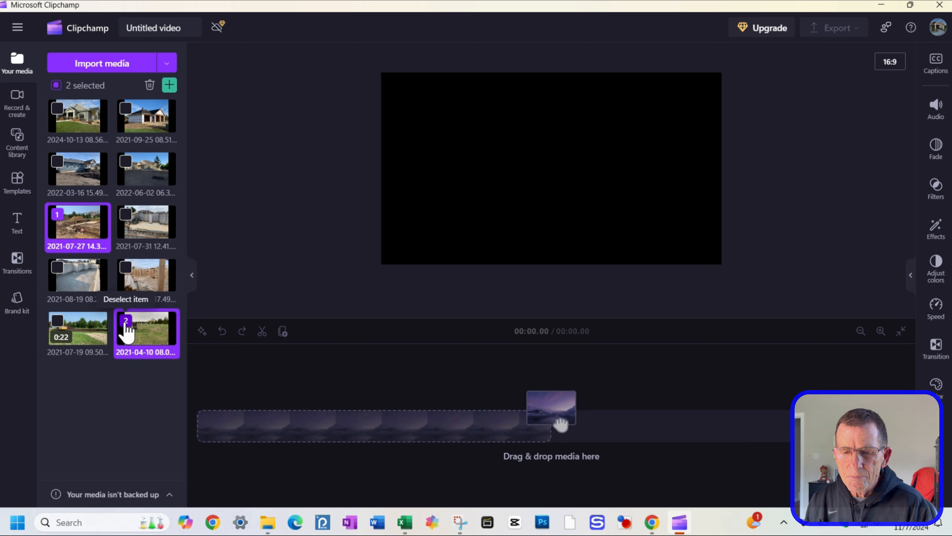
left_click(58, 217)
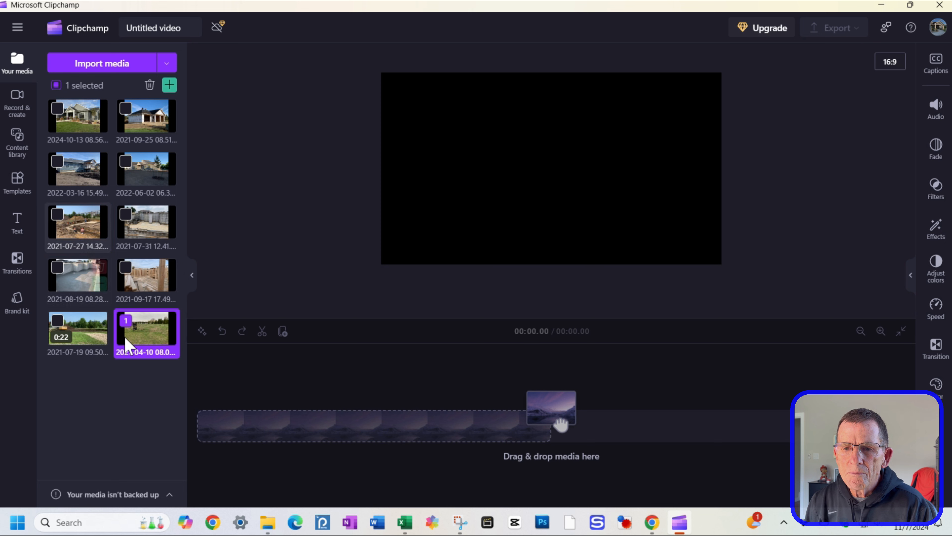
left_click(126, 324)
left_click(126, 324)
left_click(127, 324)
left_click(127, 324)
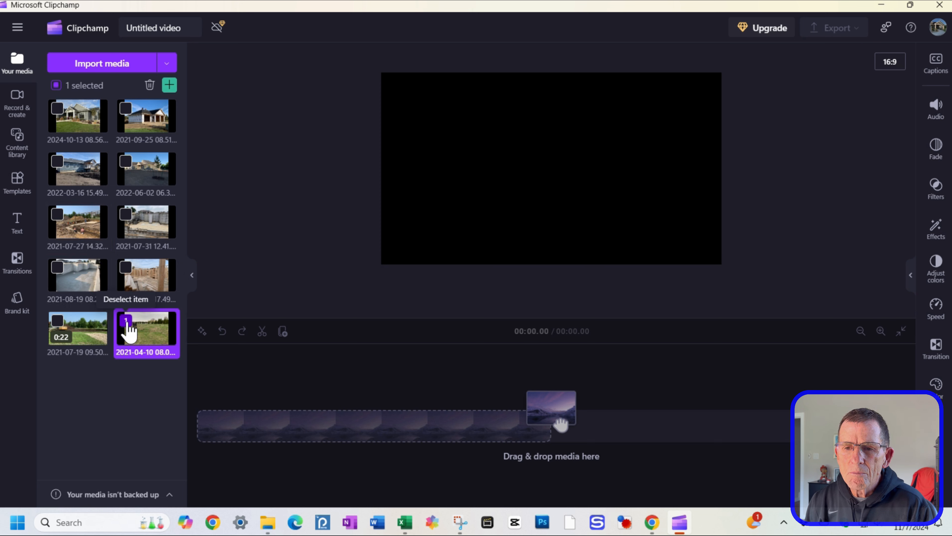
left_click(57, 322)
left_click(62, 220)
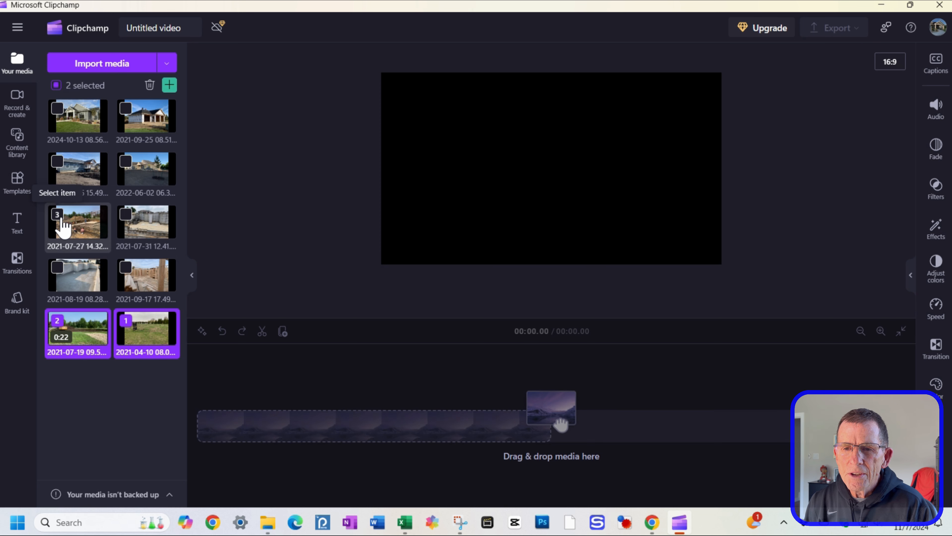
left_click(62, 222)
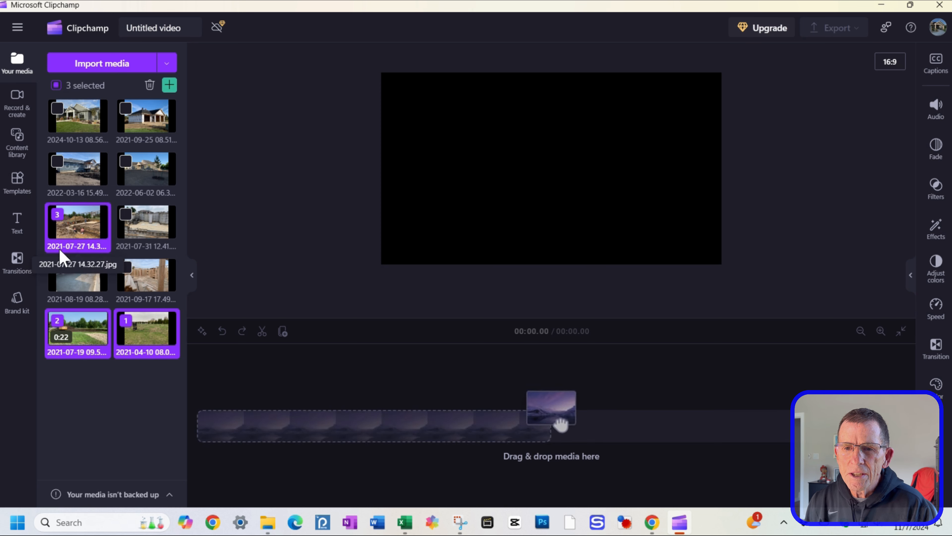
Step: Select the remaining photos in date order through 2024-10-13 and add all ten to the timeline
left_click(126, 214)
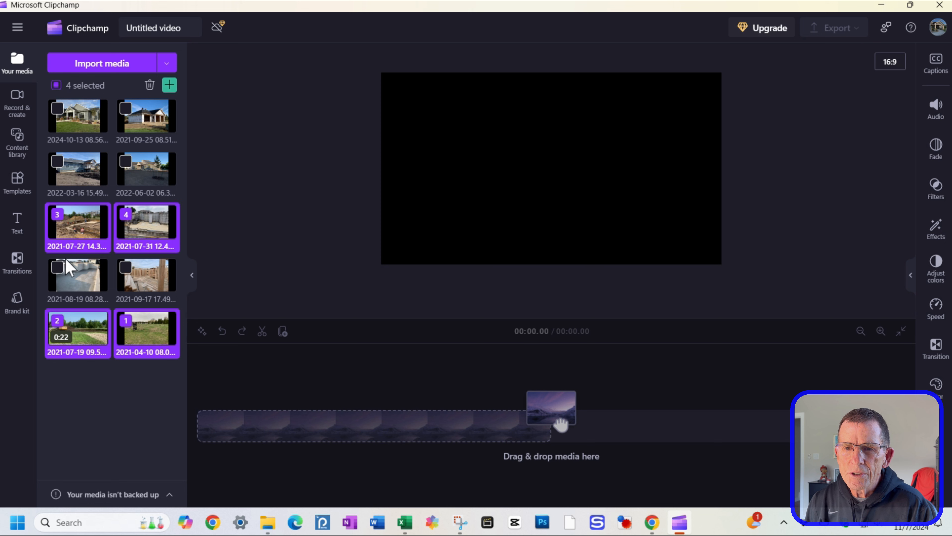
left_click(56, 268)
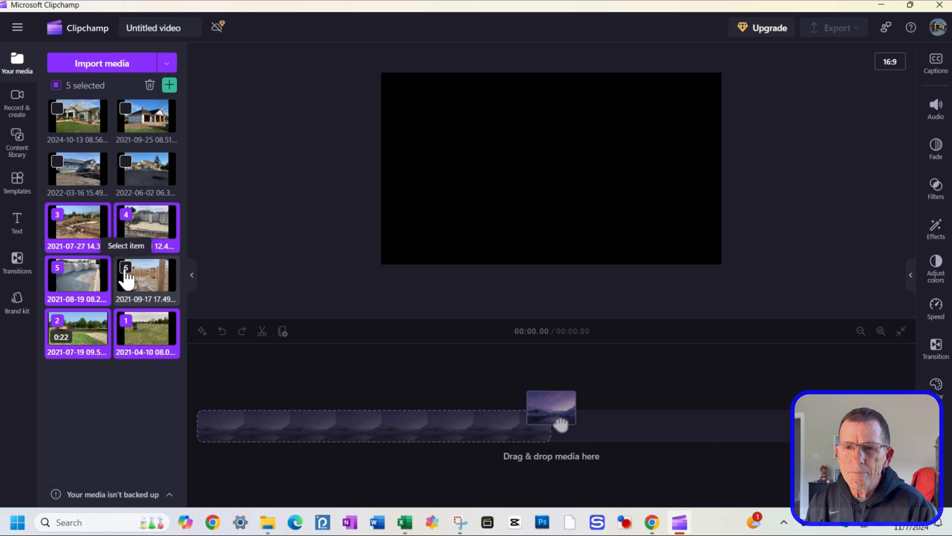
left_click(126, 268)
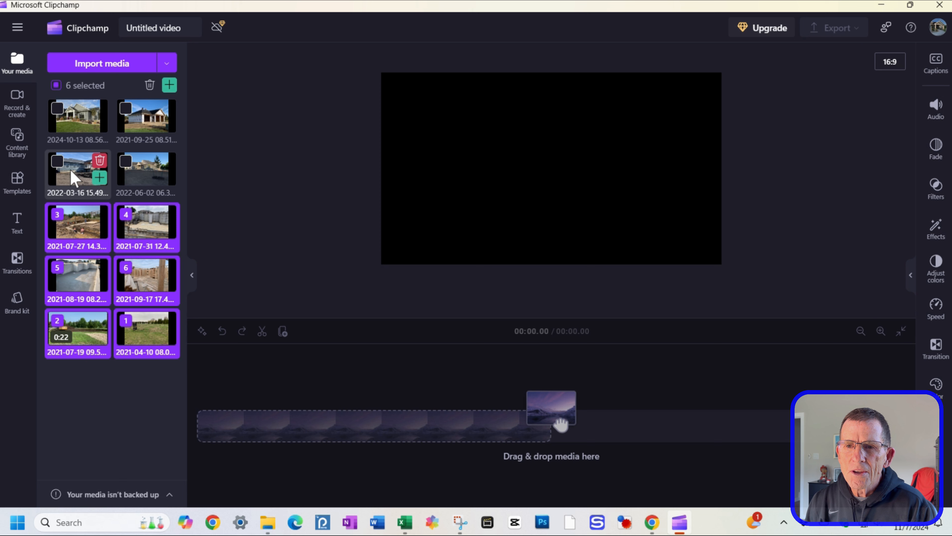
left_click(126, 110)
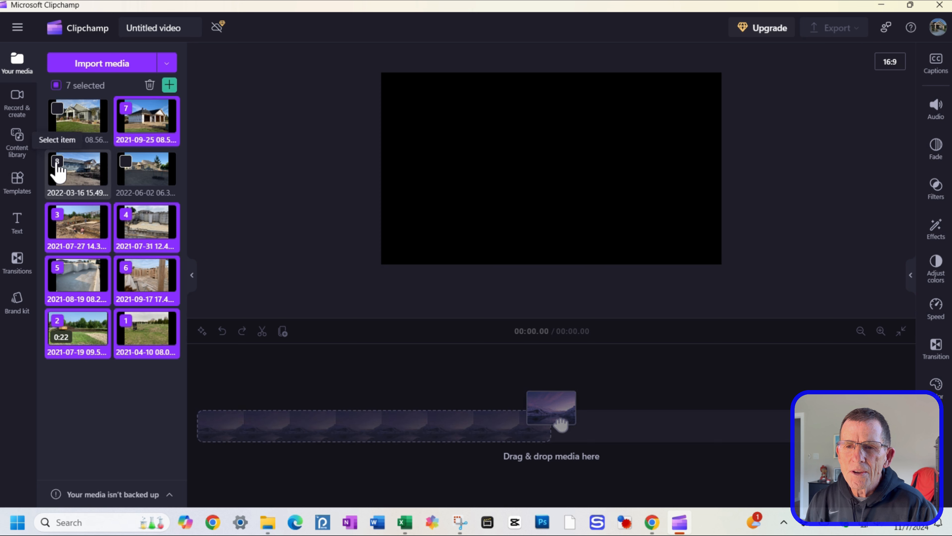
left_click(58, 165)
left_click(126, 161)
left_click(58, 110)
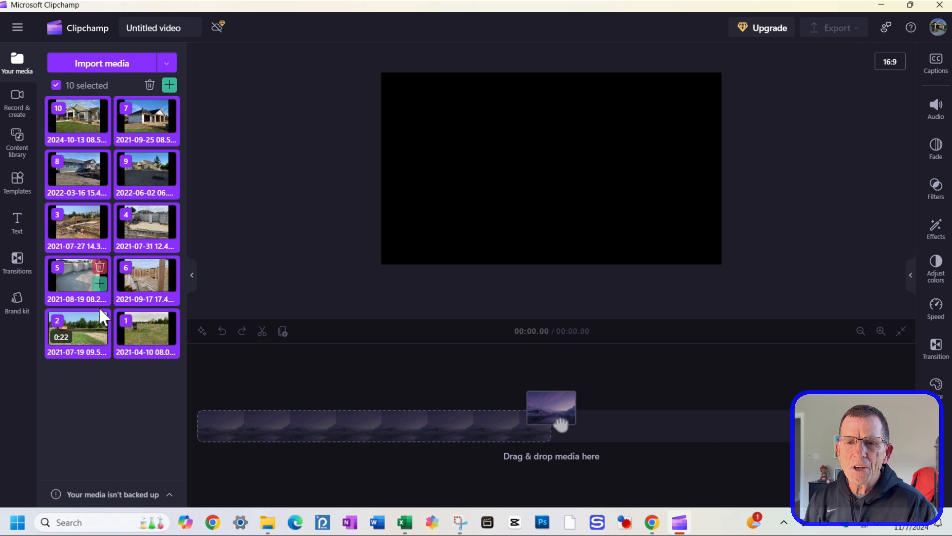
left_click(169, 86)
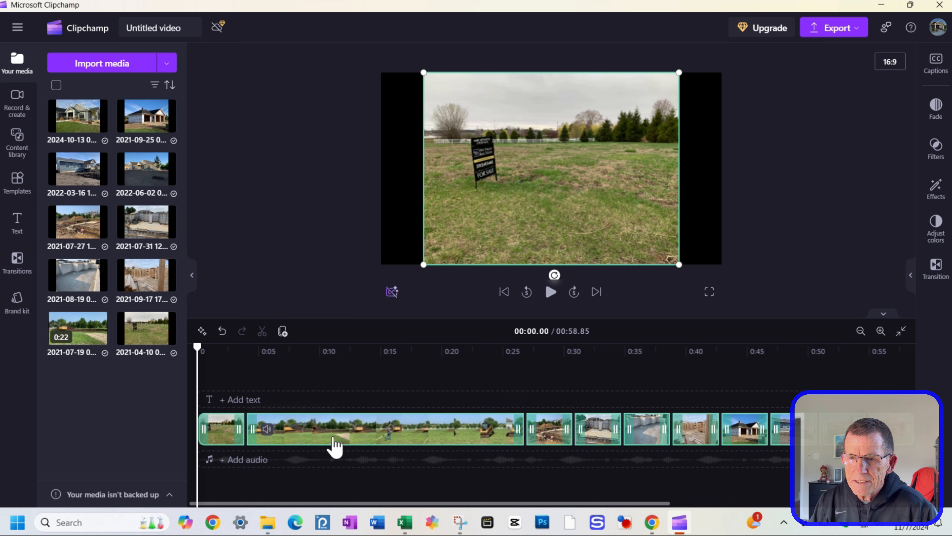
Step: Select the first photo clip on the timeline and try to drag its end to change its length
left_click(336, 481)
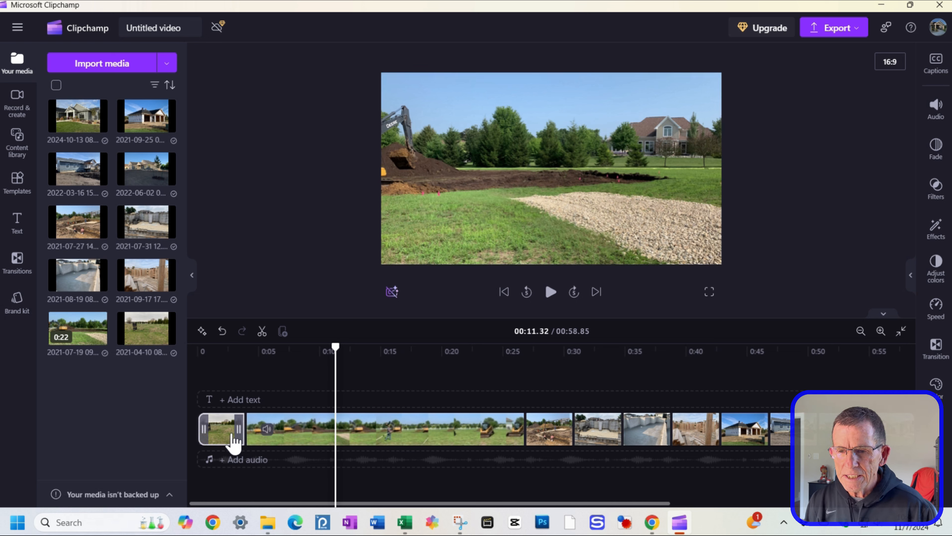
left_click(221, 439)
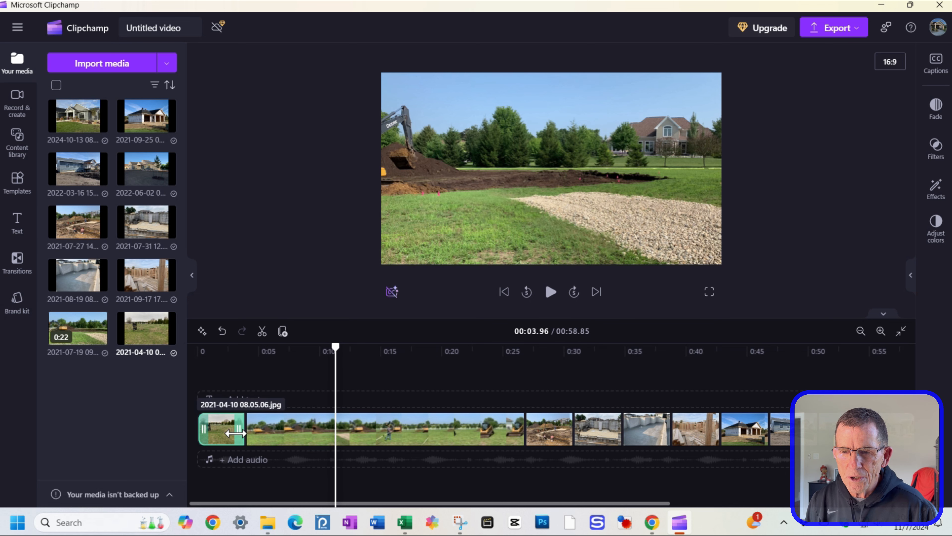
mouse_move(234, 434)
left_mouse_down()
mouse_move(267, 431)
mouse_move(234, 432)
left_mouse_up()
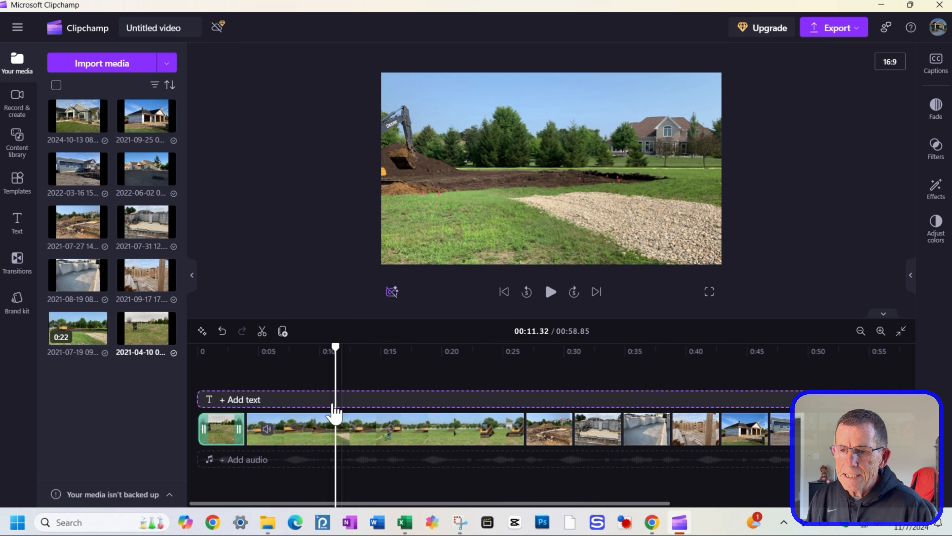
Step: Step through the timeline with the skip and jump playback controls to review the clips
left_click(504, 299)
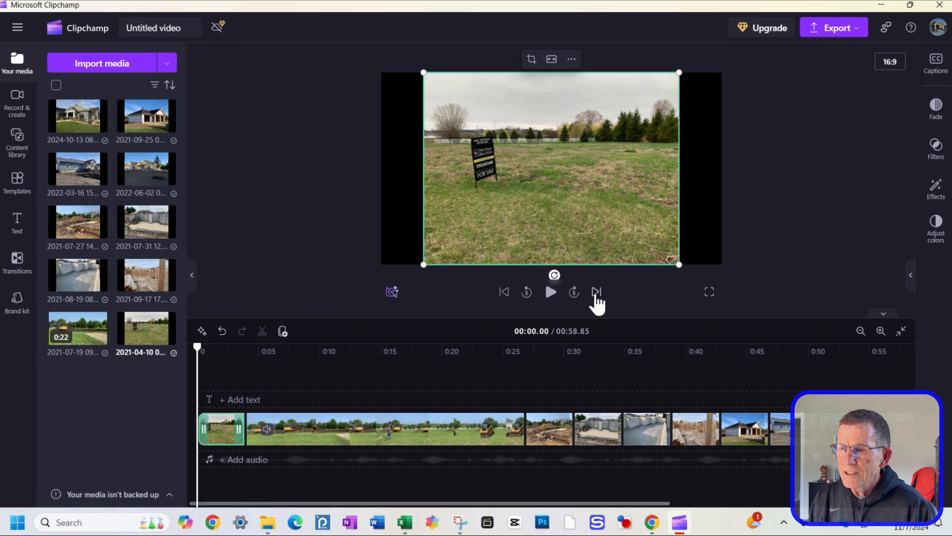
left_click(596, 293)
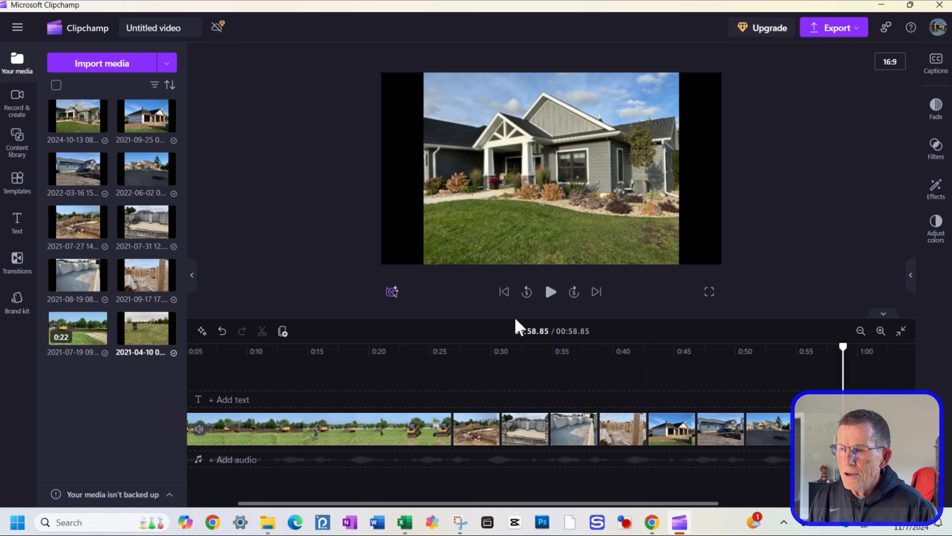
left_click(527, 294)
left_click(527, 295)
left_click(528, 294)
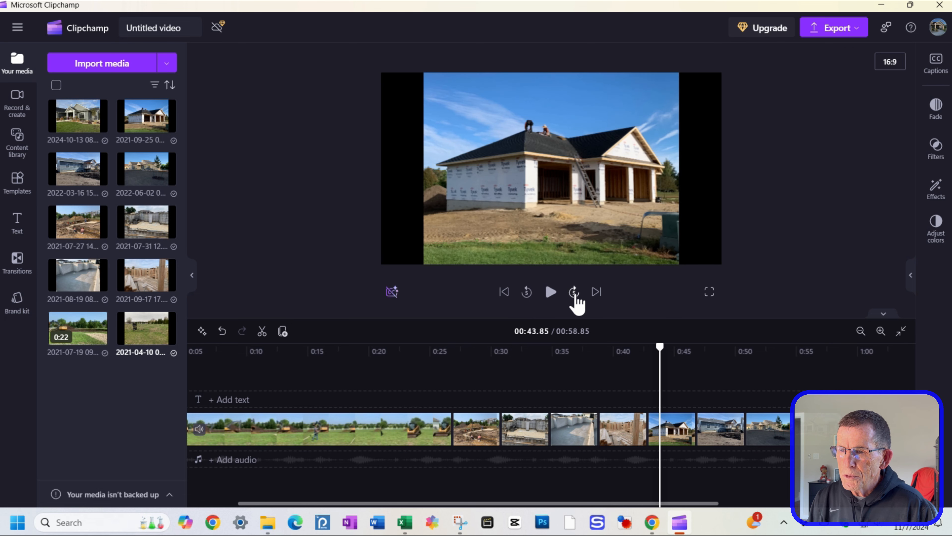
left_click(575, 294)
left_click(575, 294)
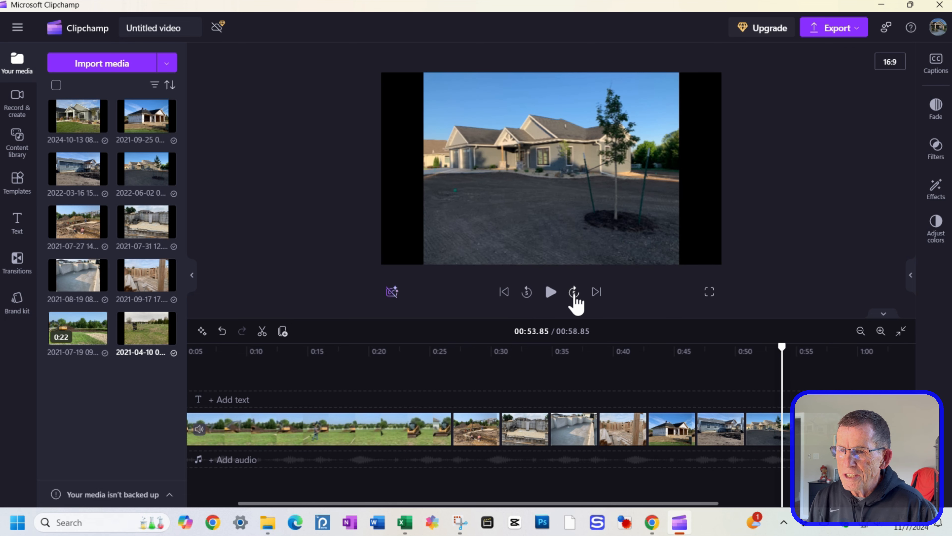
left_click(575, 294)
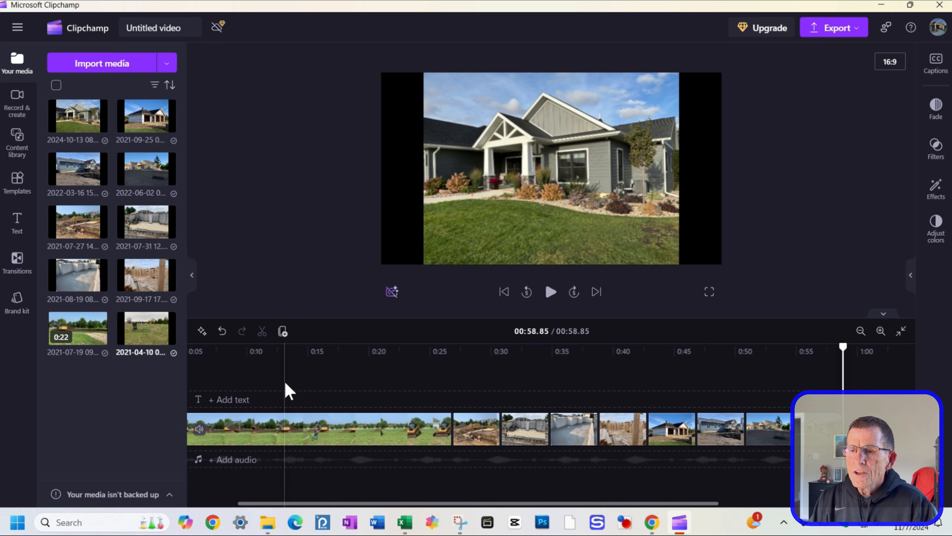
Step: Play the video from the beginning and pause it partway through
left_click(505, 293)
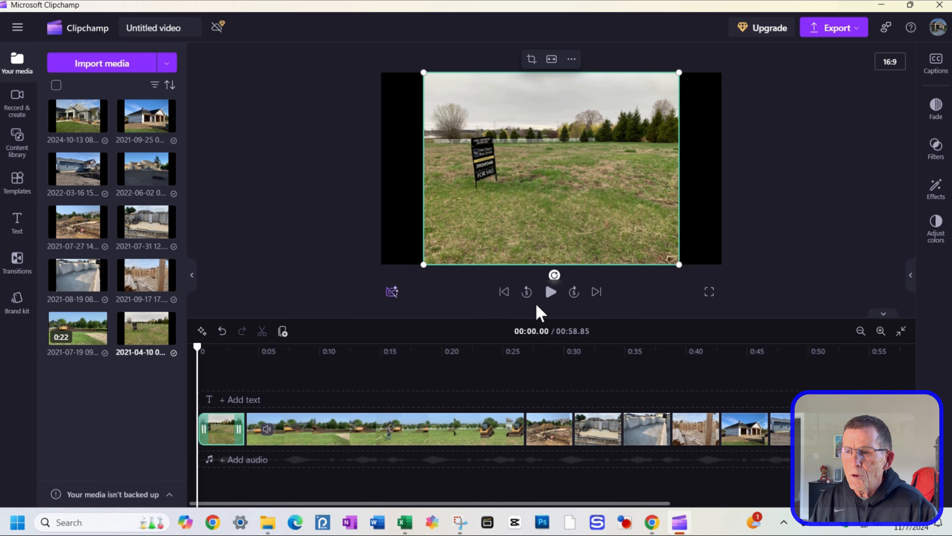
left_click(551, 293)
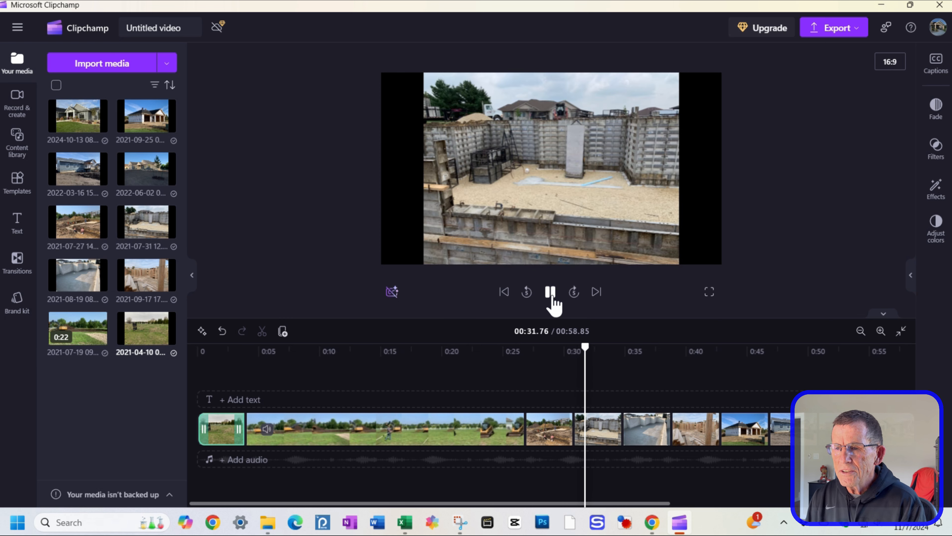
left_click(552, 293)
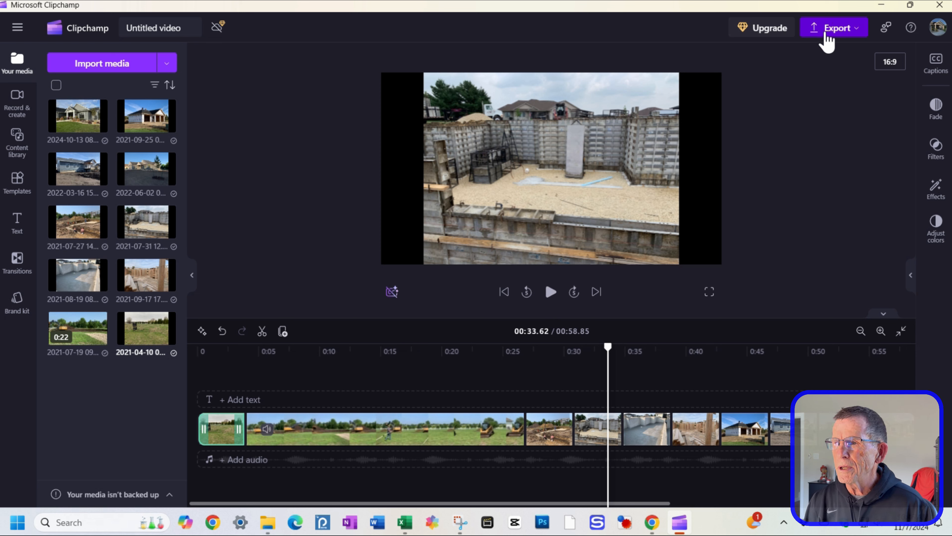
Step: Export the video at 1080p quality
left_click(829, 42)
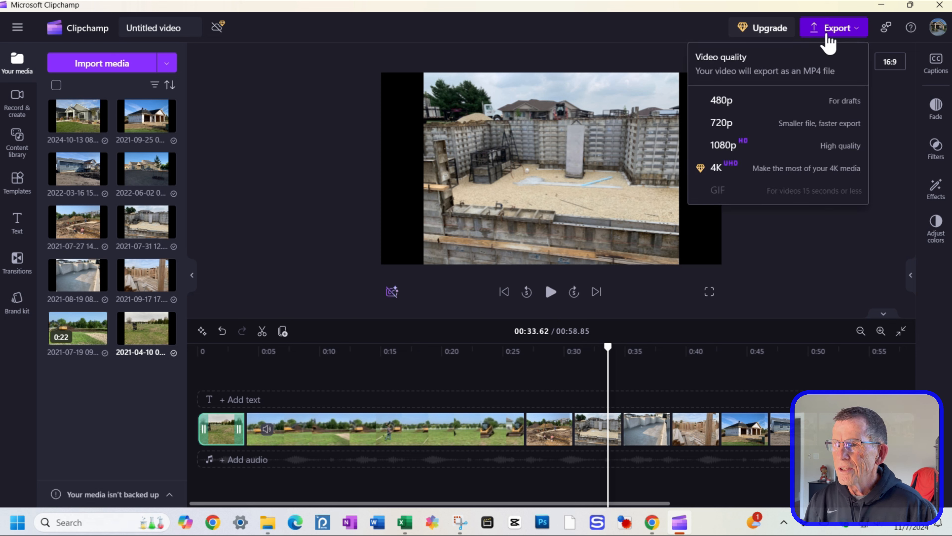
left_click(755, 154)
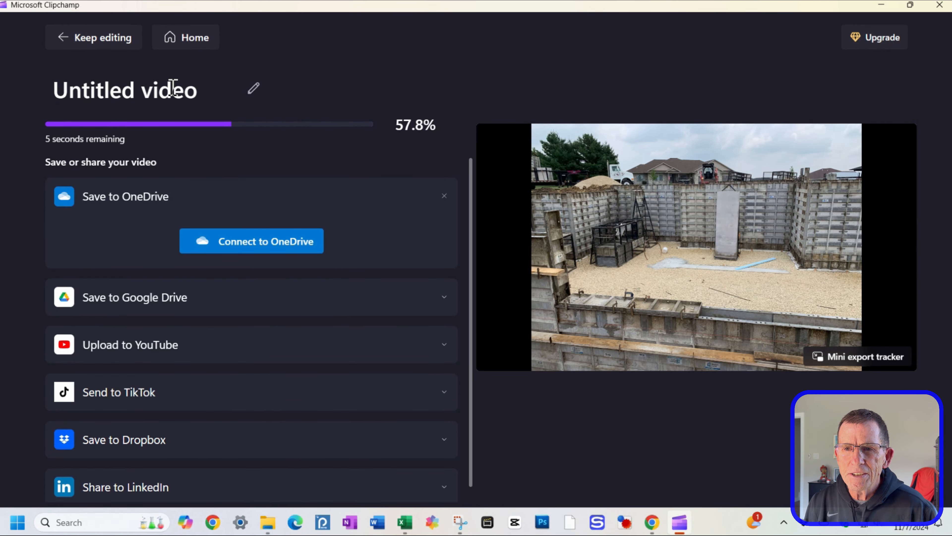
Step: Rename the exported video as House Build 2021
left_click_drag(195, 90, 50, 89)
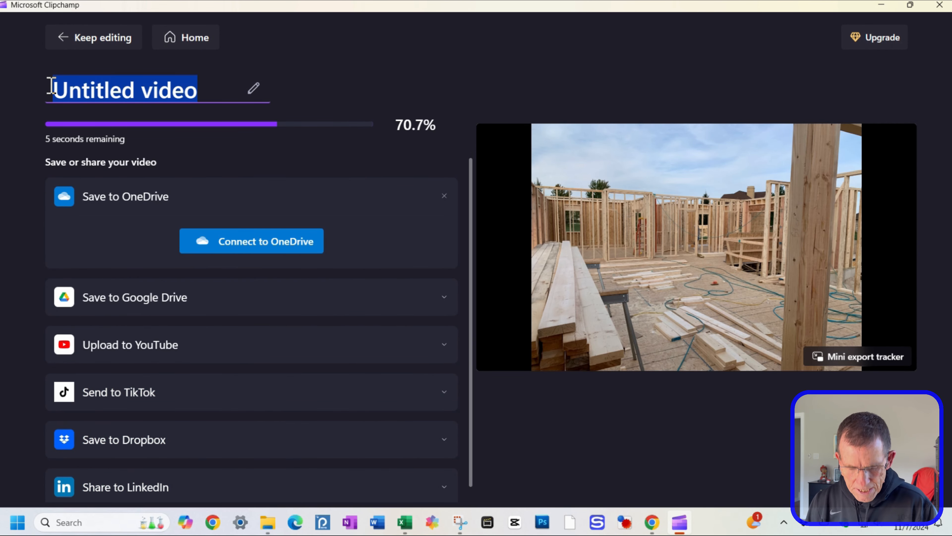
type("Hou")
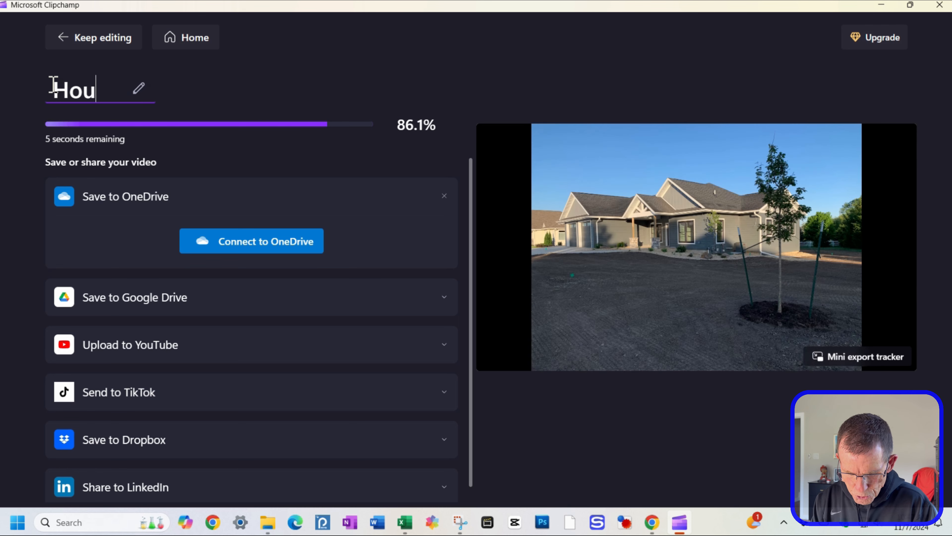
type("se Build")
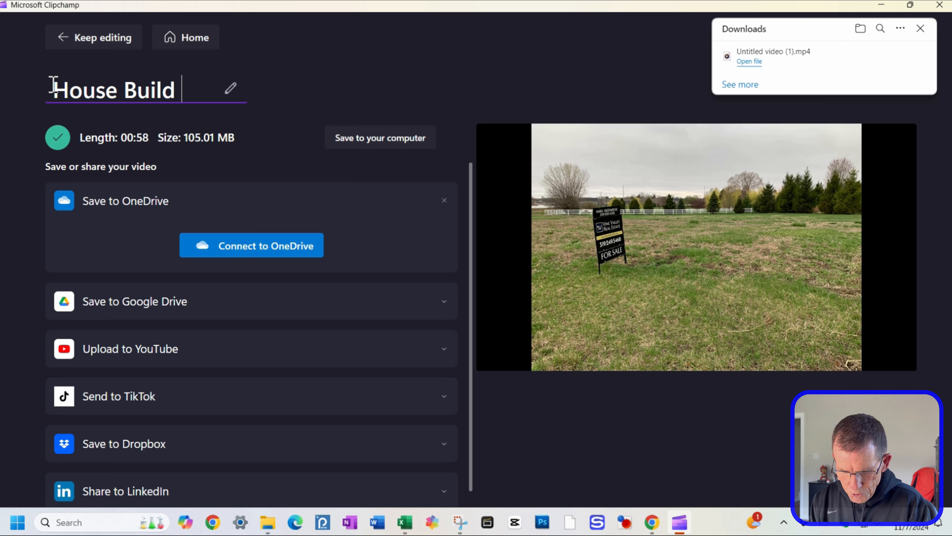
type(" 2021")
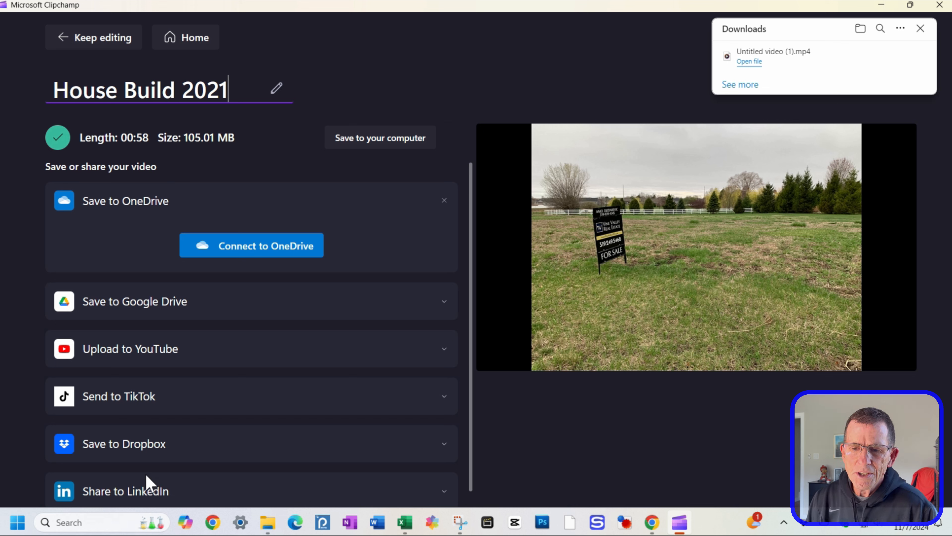
scroll(144, 392, "down", 1)
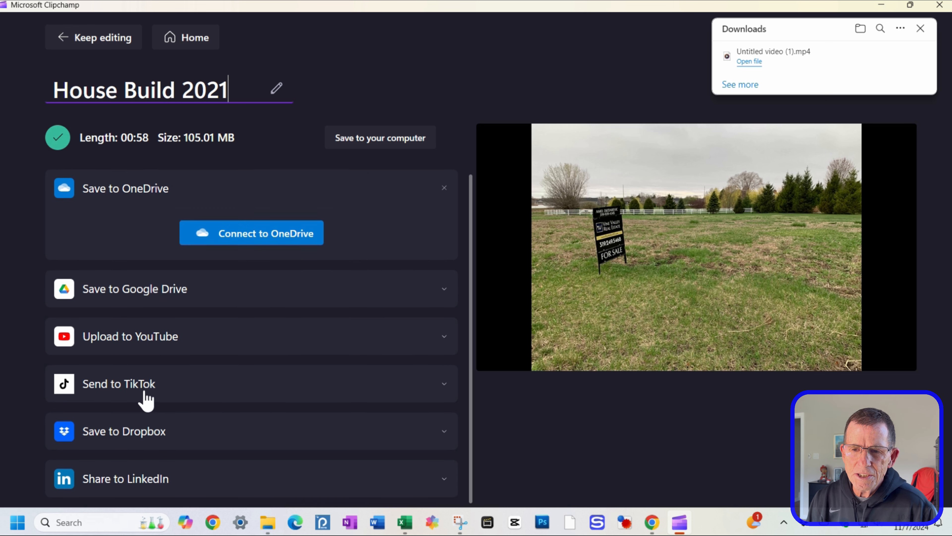
Step: Open the save-to-computer dialog and navigate to the House Build Photos folder on the Desktop
scroll(145, 389, "up", 1)
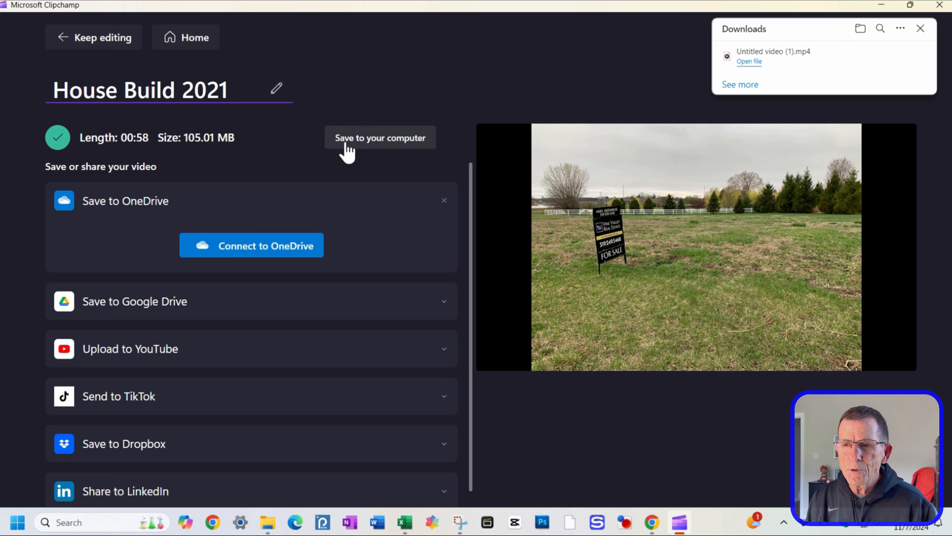
left_click(358, 147)
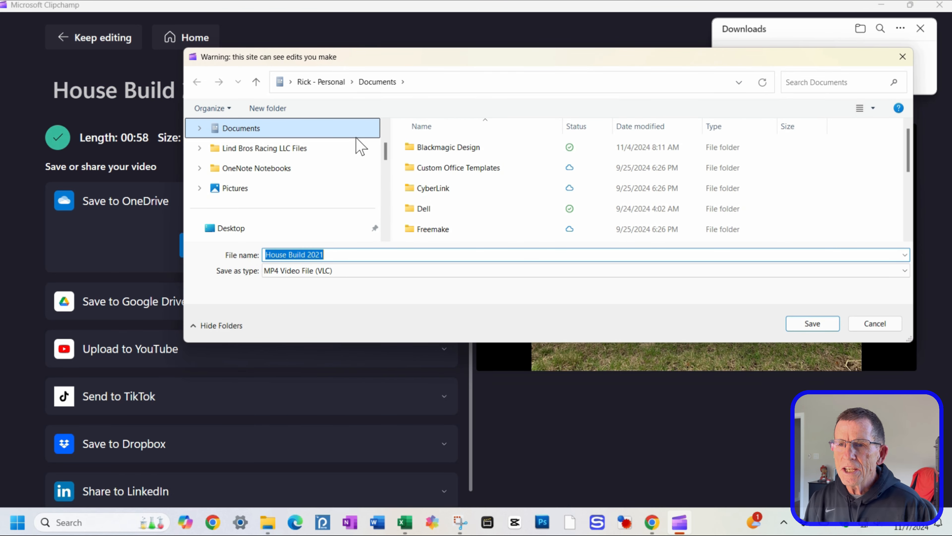
scroll(275, 145, "up", 2)
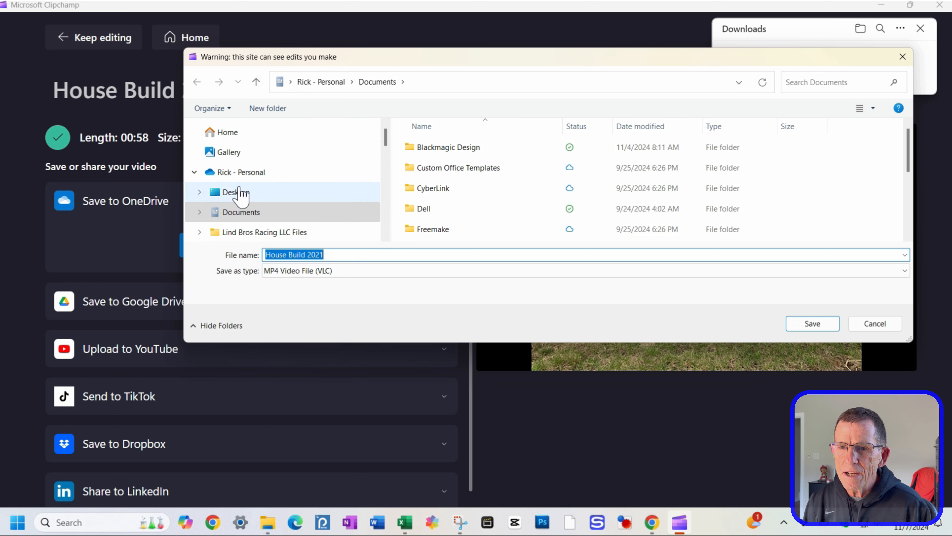
left_click(242, 193)
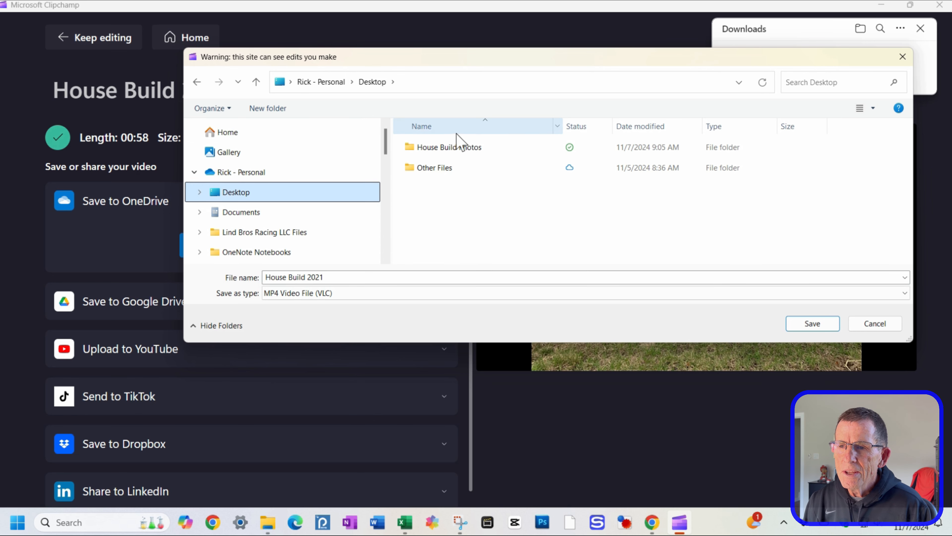
double_click(459, 150)
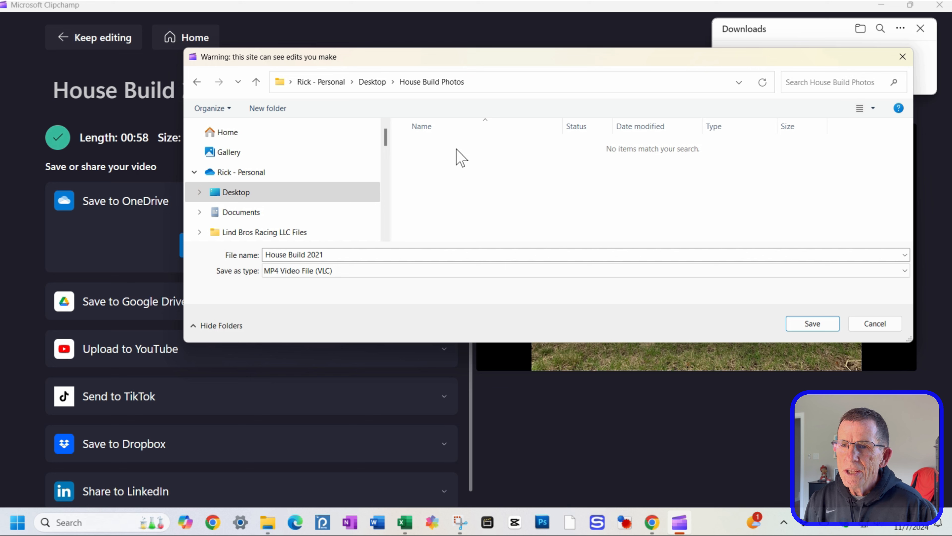
Step: Create a new folder named Created Videos inside House Build Photos and save the video House Build 2021 into it
left_click(271, 107)
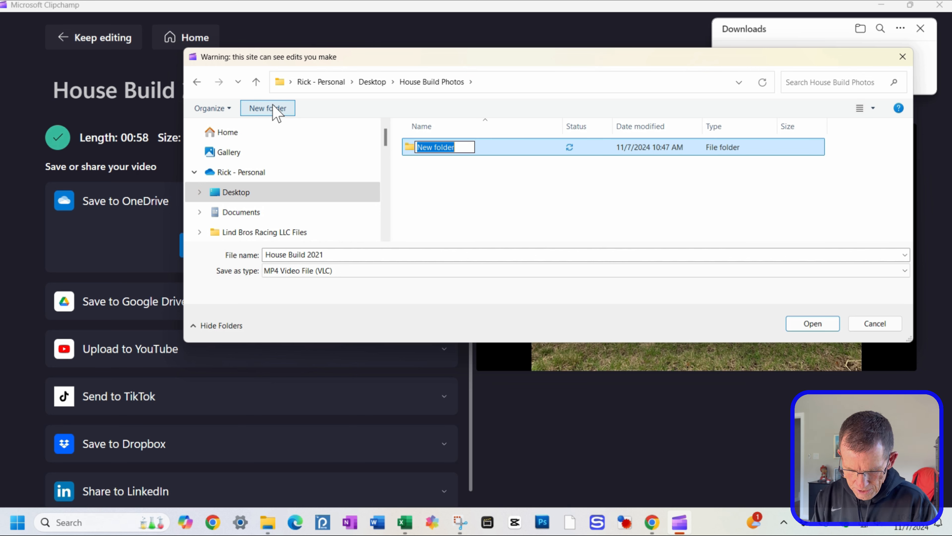
type("Created Vid")
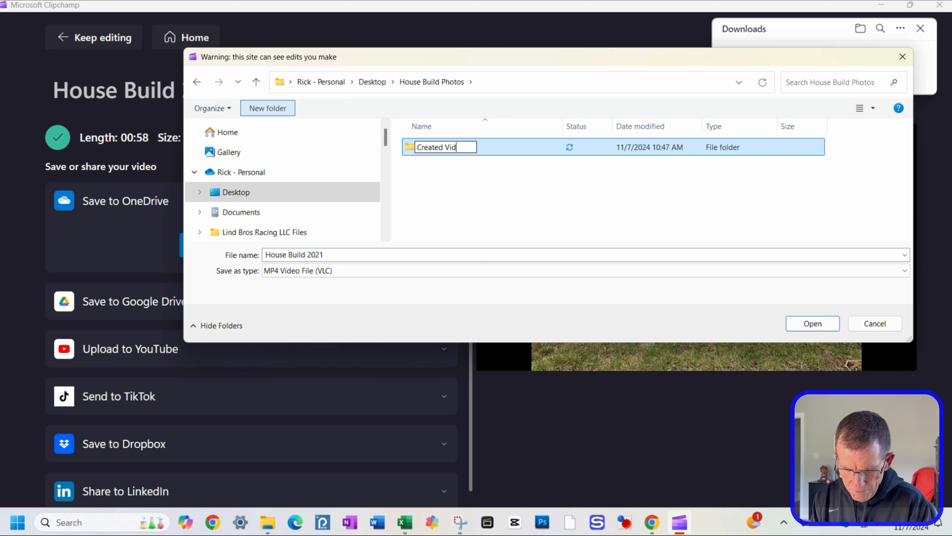
type("eos")
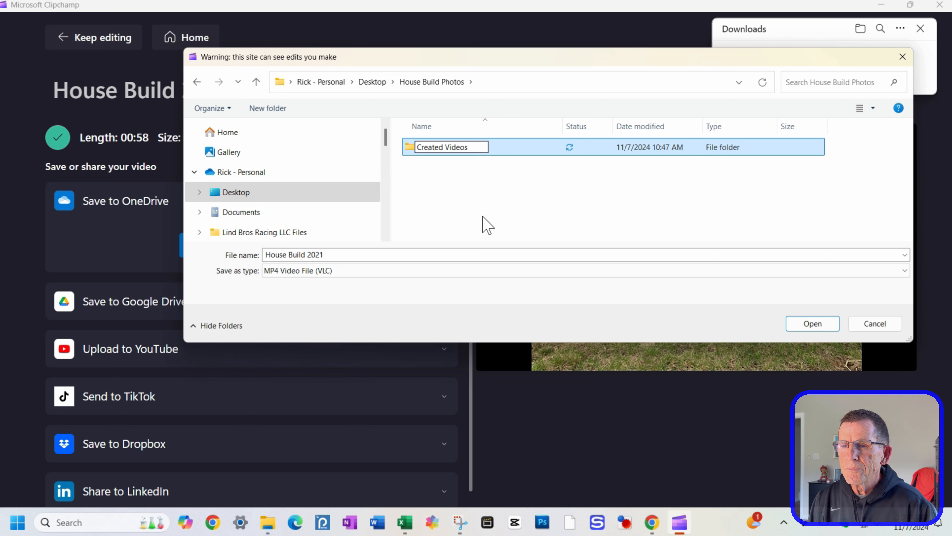
left_click(487, 226)
double_click(415, 155)
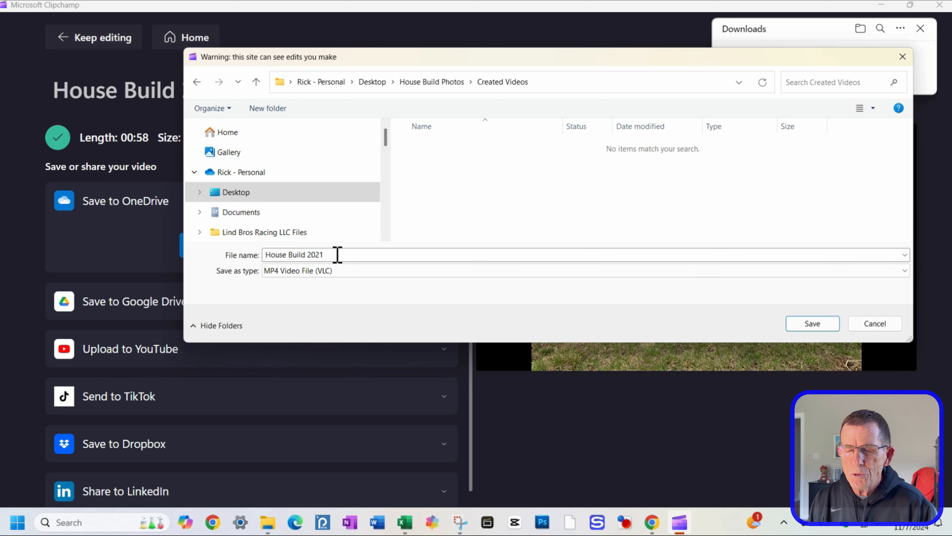
left_click(807, 323)
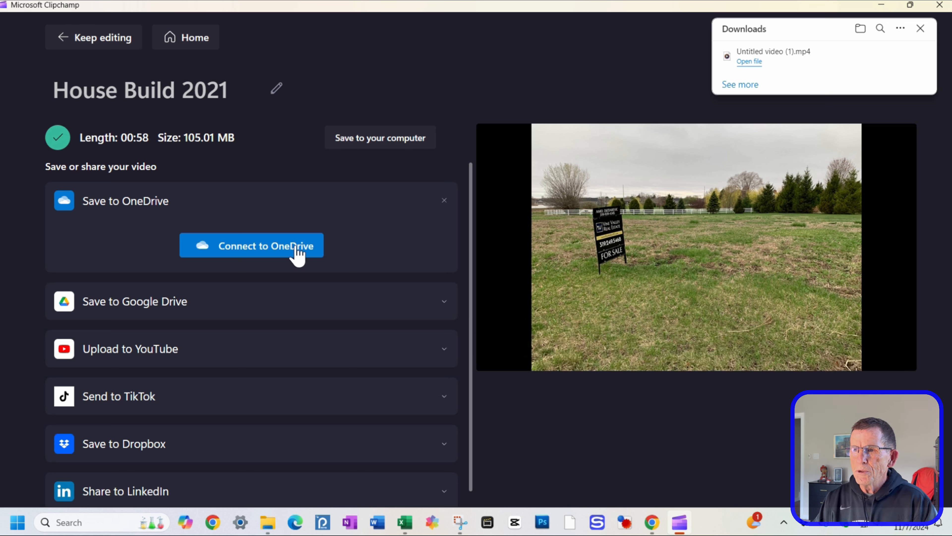
Step: Close the downloads panel, return to the editor, and go back to the Clipchamp home page
left_click(920, 28)
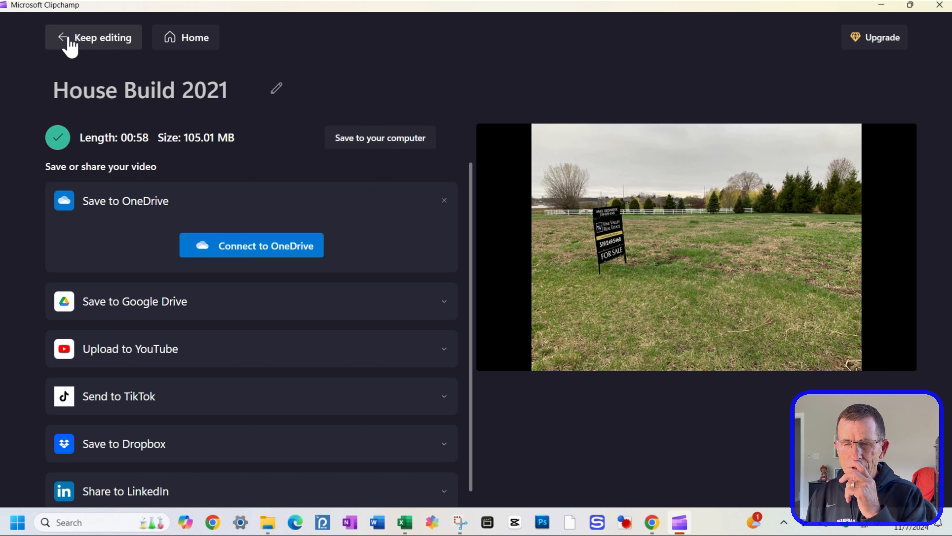
left_click(70, 44)
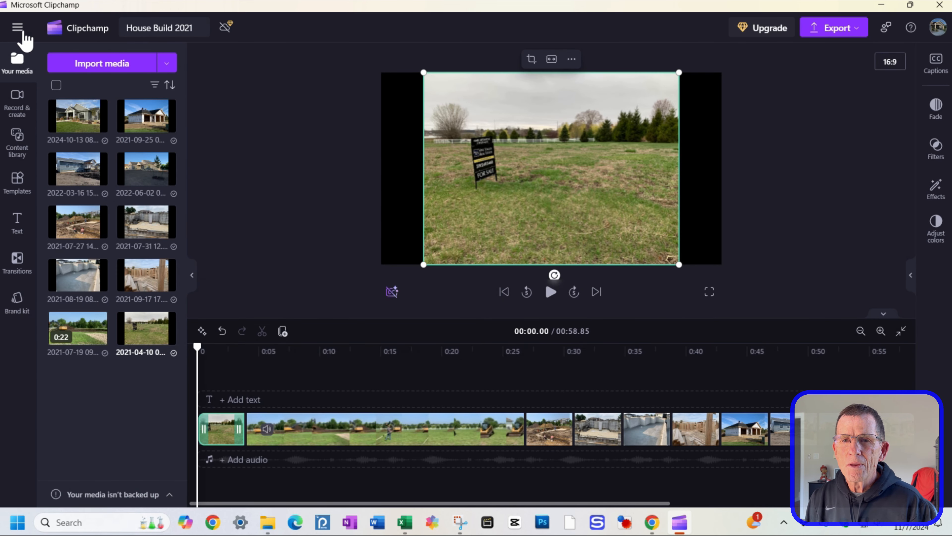
left_click(18, 27)
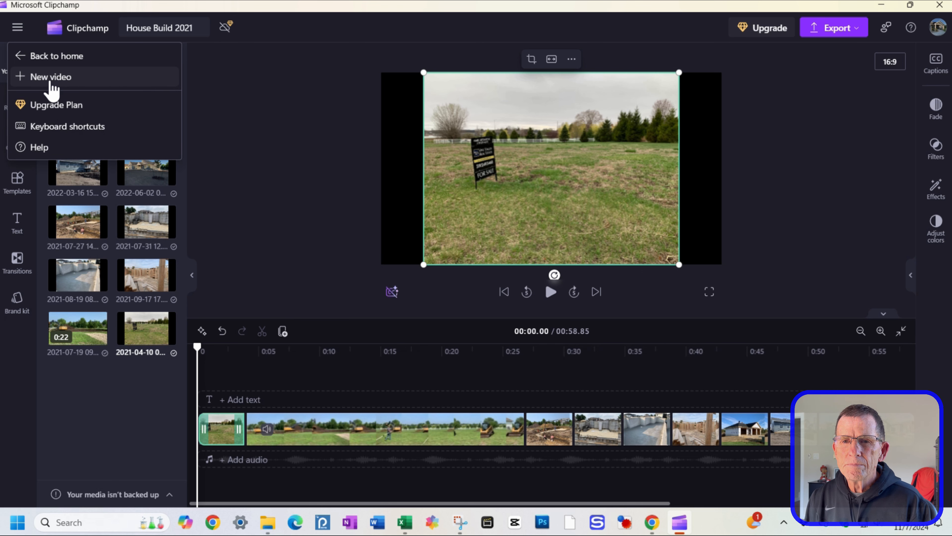
left_click(57, 58)
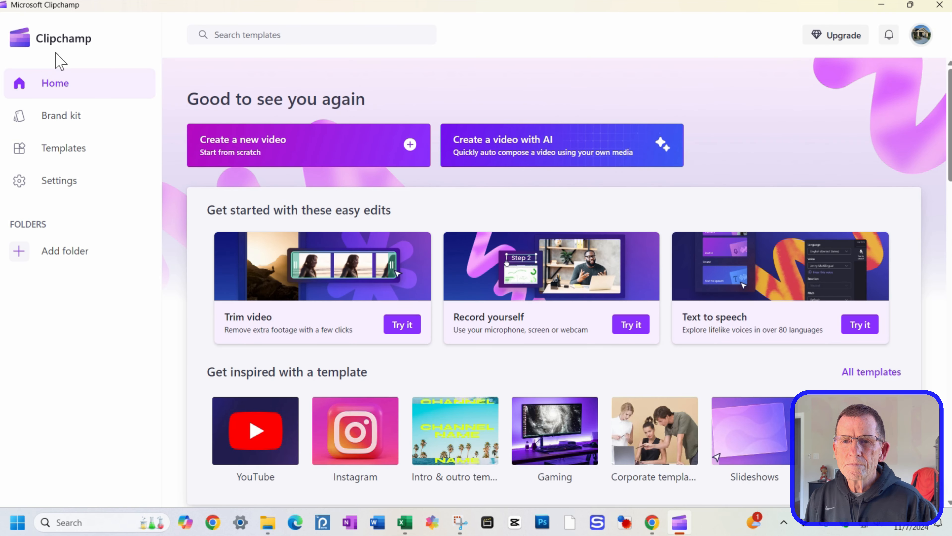
Step: Start creating a video with AI and title it House Build 2021 AI
left_click(523, 155)
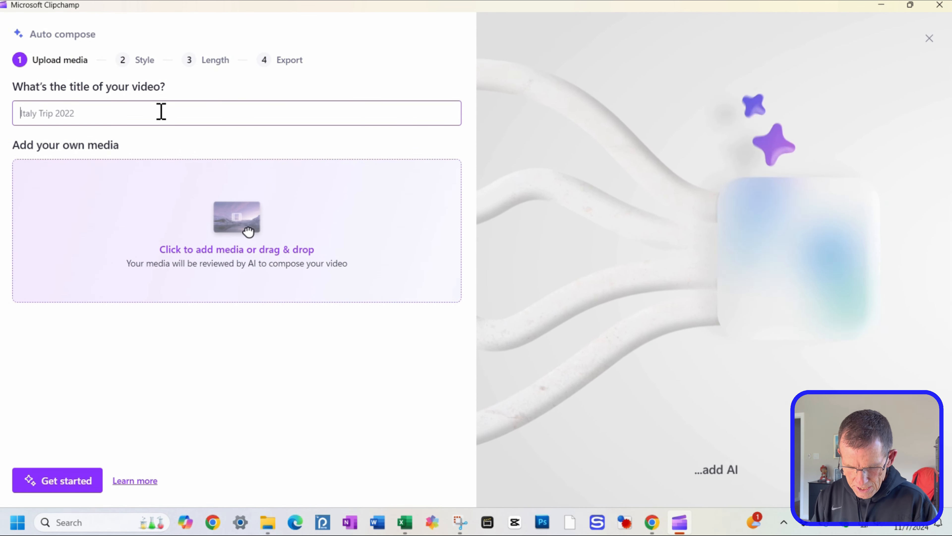
type("Hous")
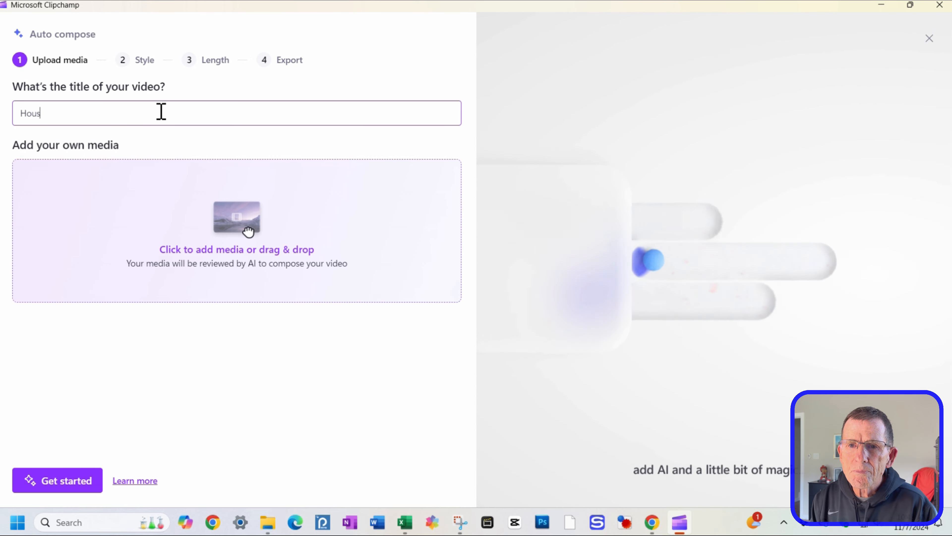
type("e Bui")
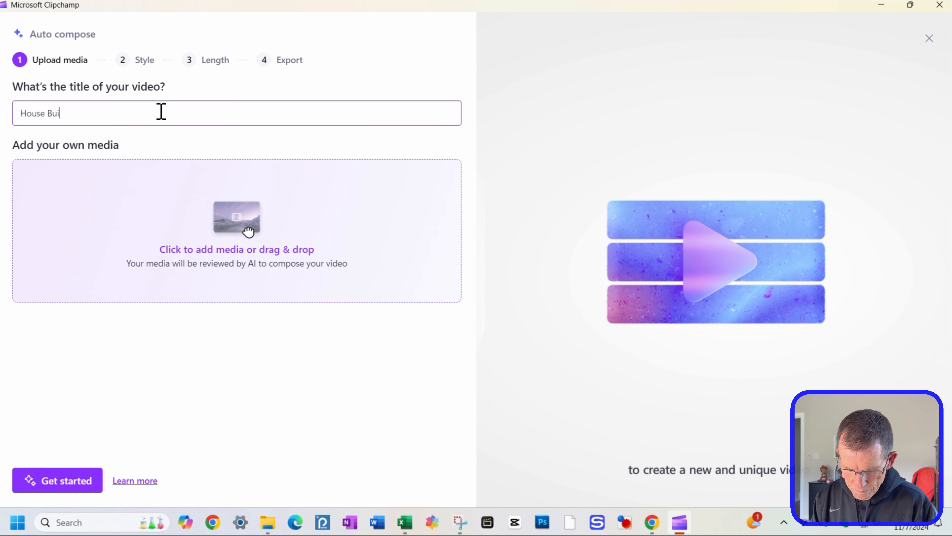
type("ld 2021 AI")
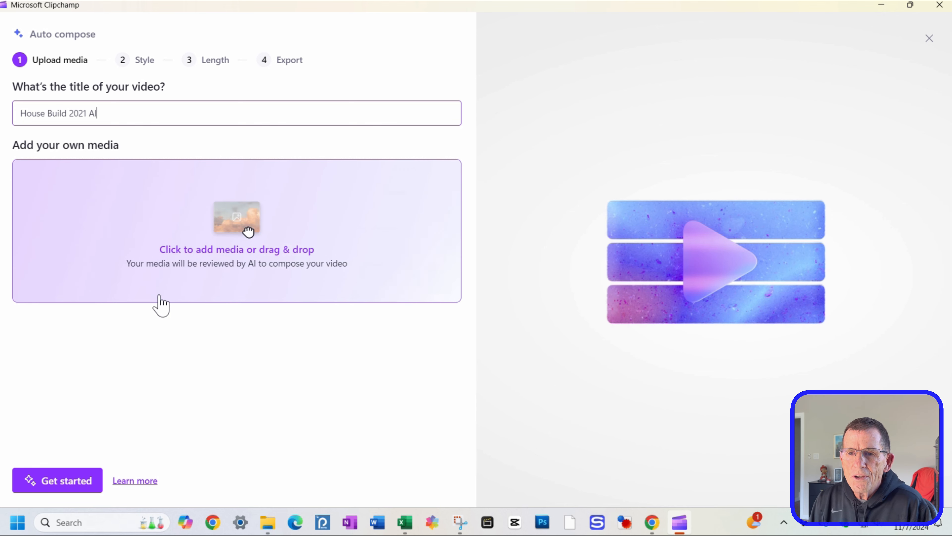
Step: Add all the photos and the video clip from the House Build Photos folder as media and get started
left_click(245, 229)
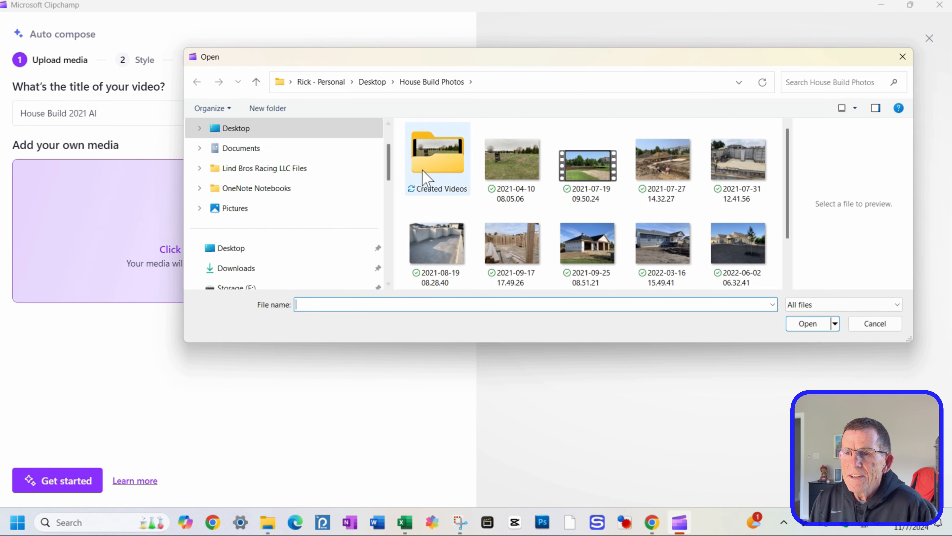
left_click(519, 203)
scroll(555, 233, "down", 2)
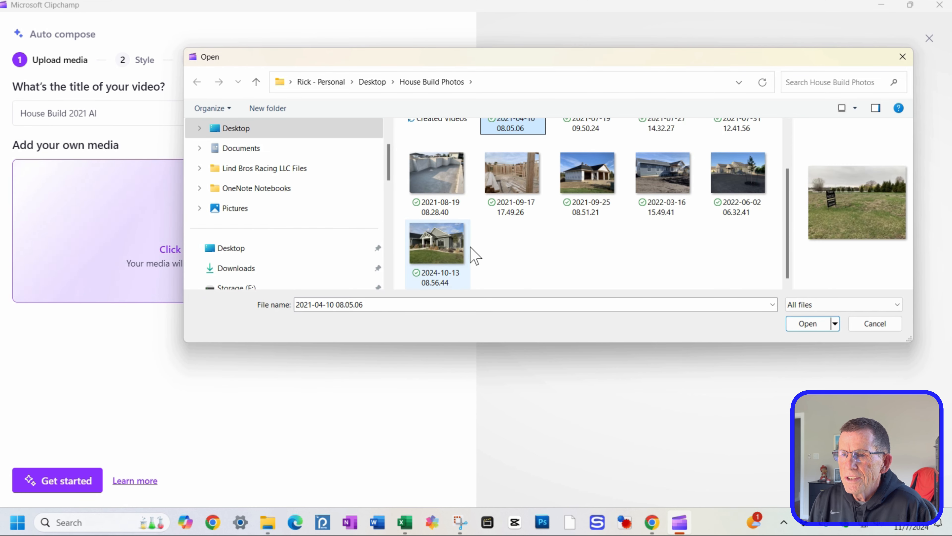
left_click(439, 255, "shift")
left_click(803, 325)
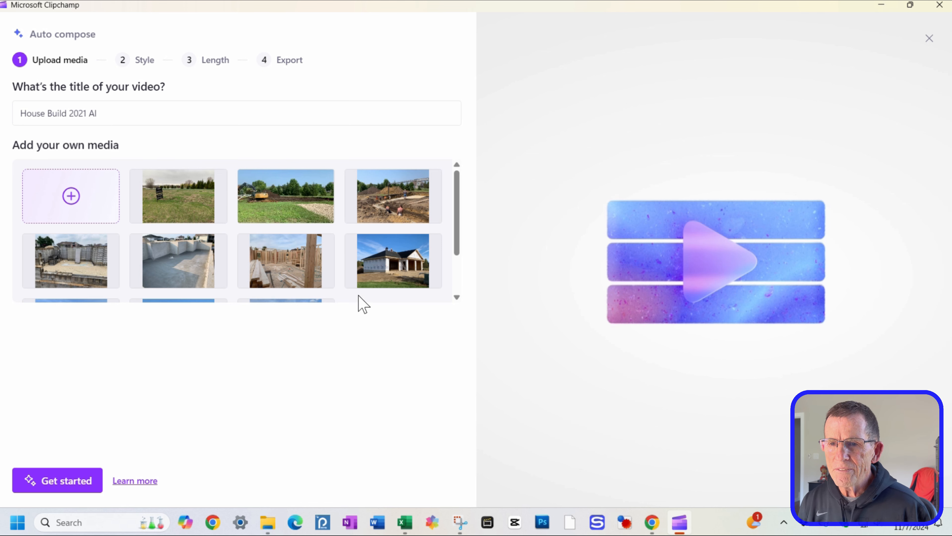
left_click_drag(459, 248, 460, 275)
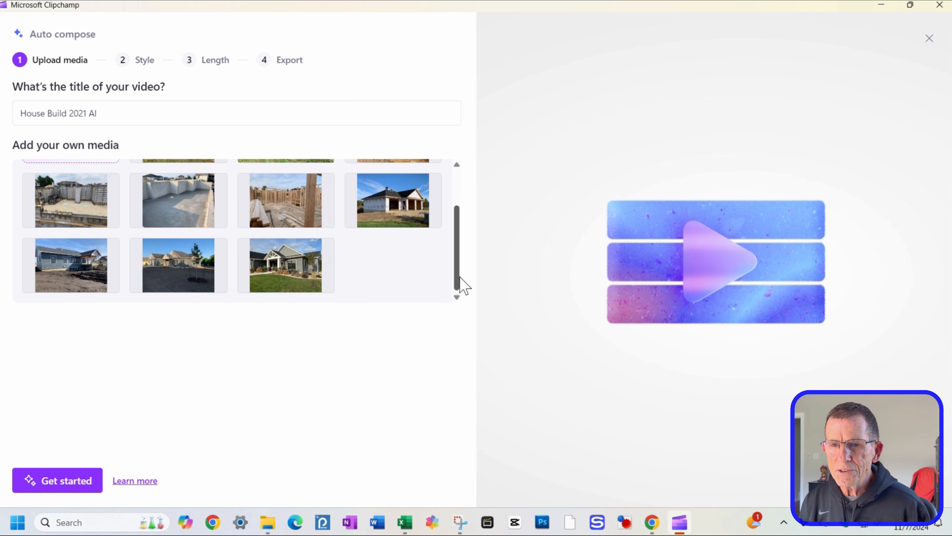
left_click(49, 487)
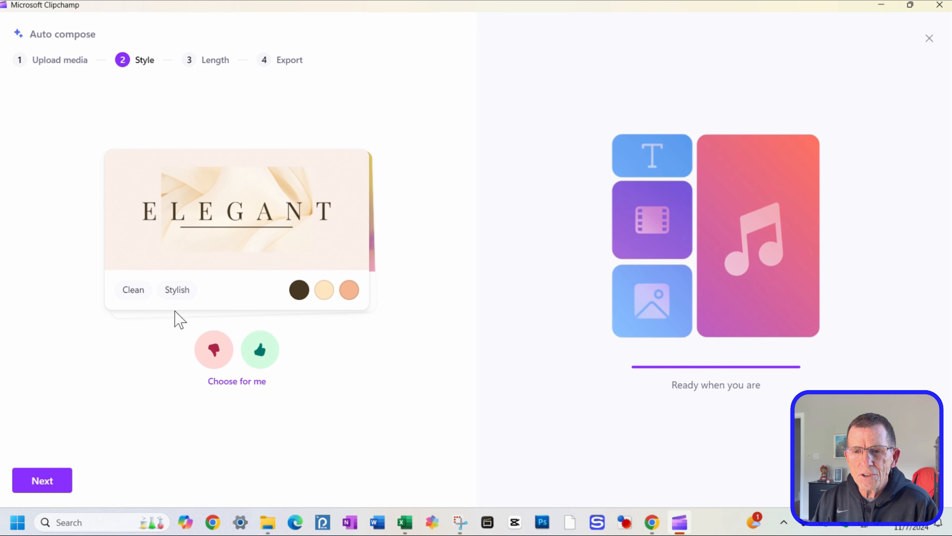
Step: Rate the suggested styles by liking or disliking each one, and continue with the Classic style
left_click(213, 359)
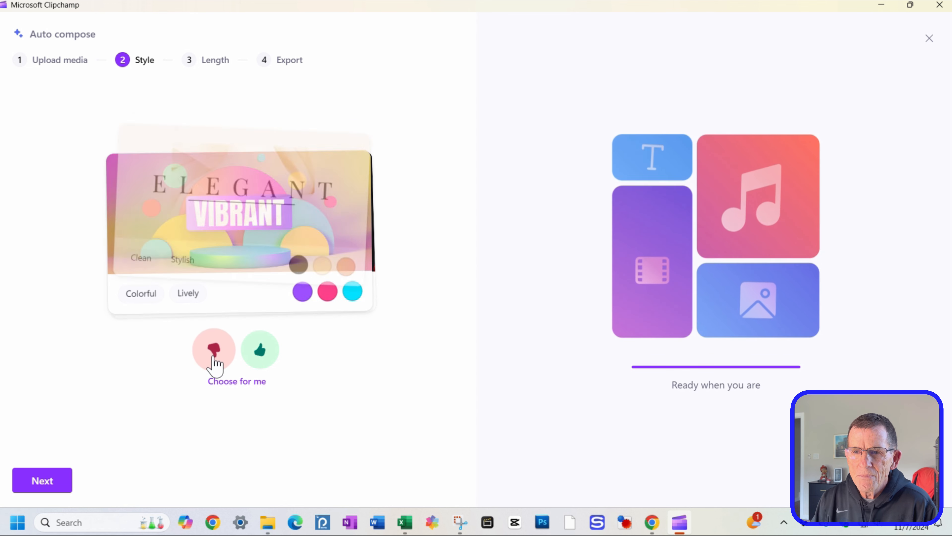
left_click(264, 356)
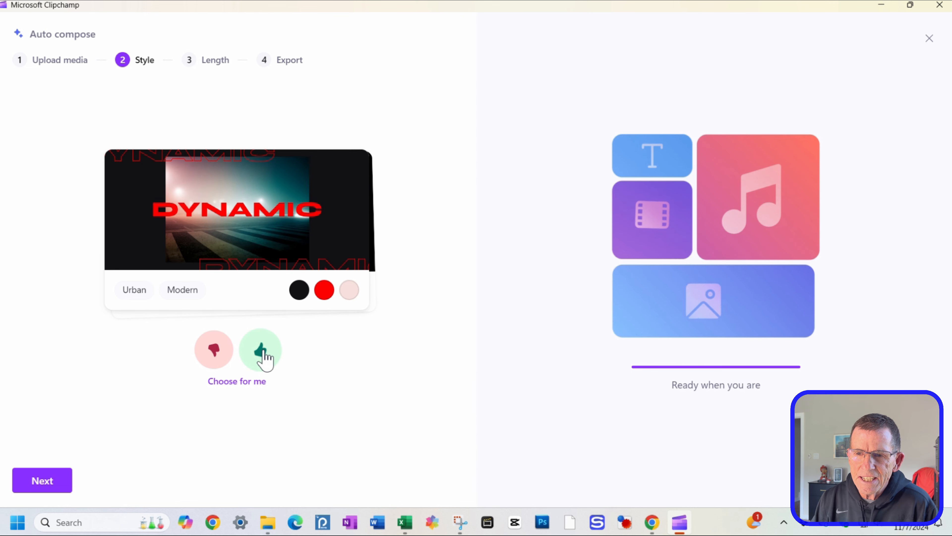
left_click(264, 356)
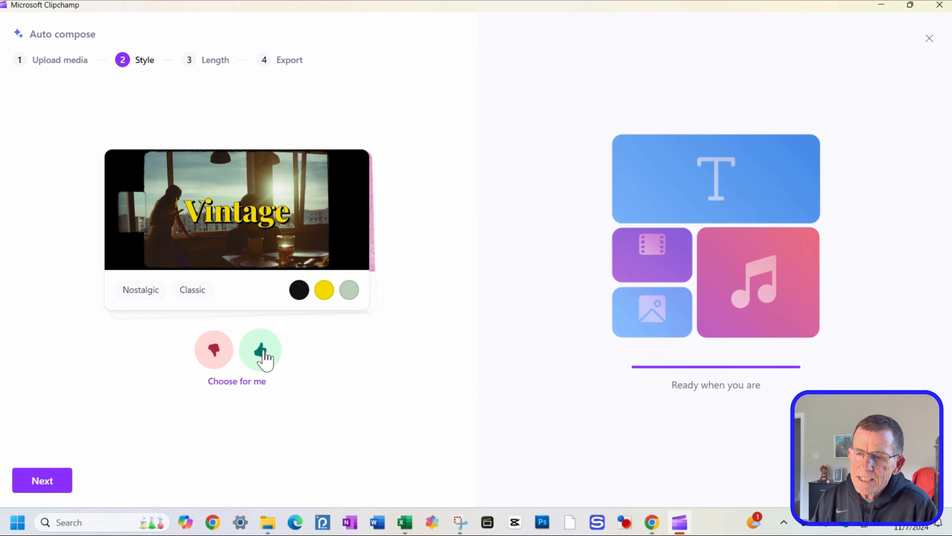
left_click(214, 349)
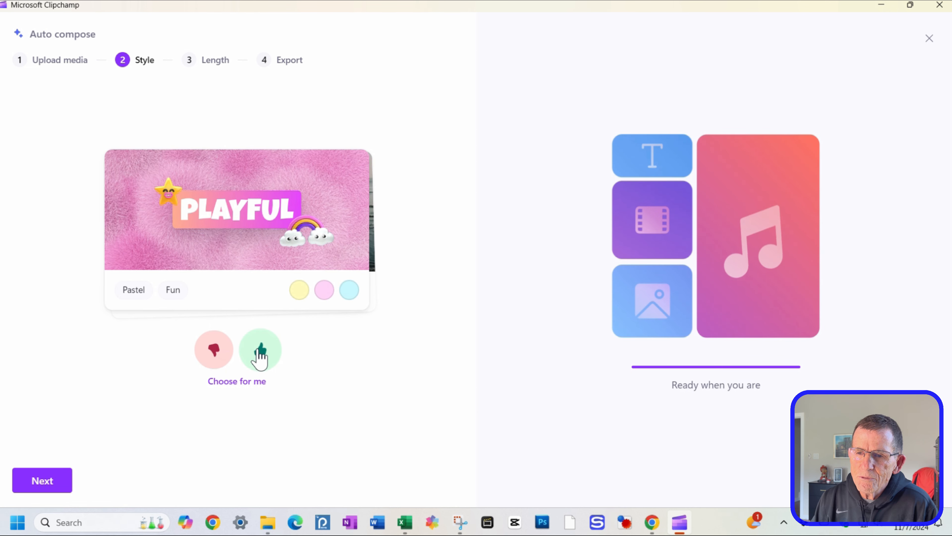
left_click(260, 355)
left_click(260, 355)
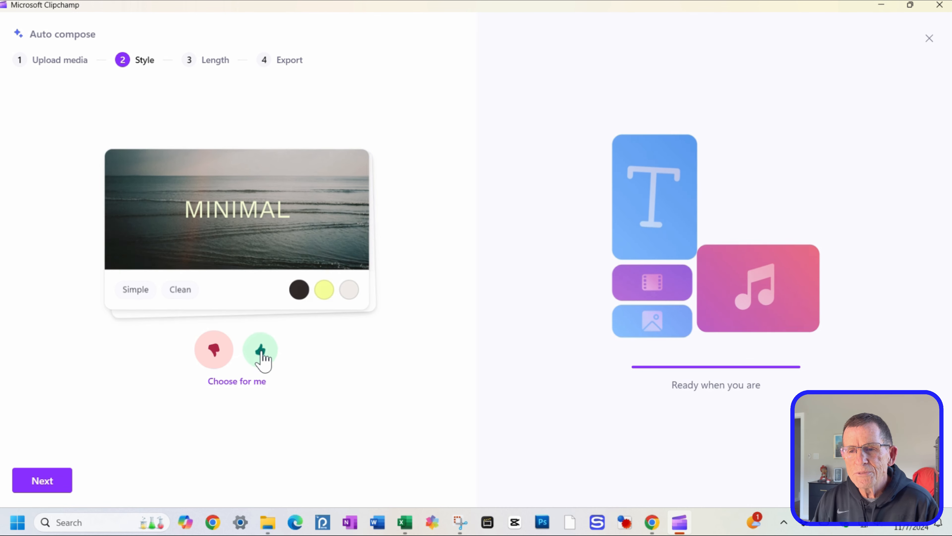
left_click(212, 357)
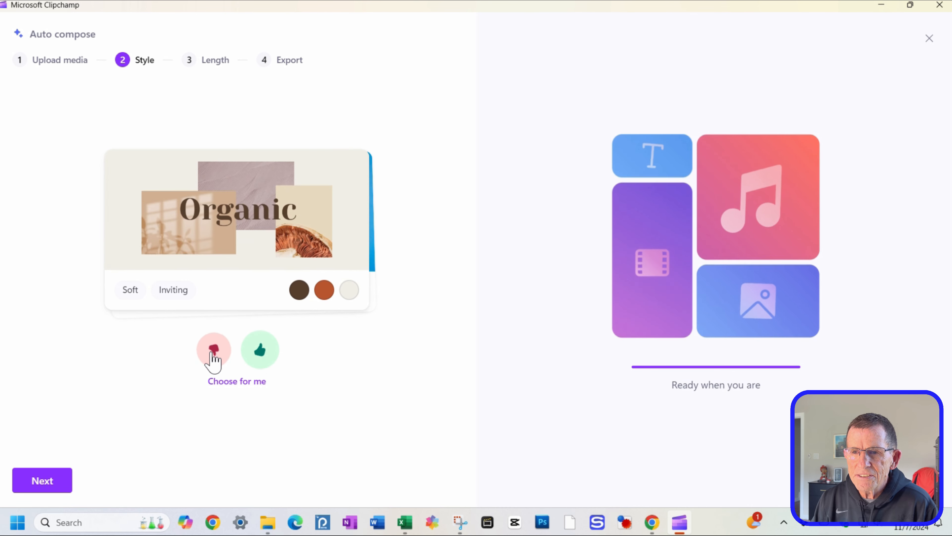
left_click(257, 359)
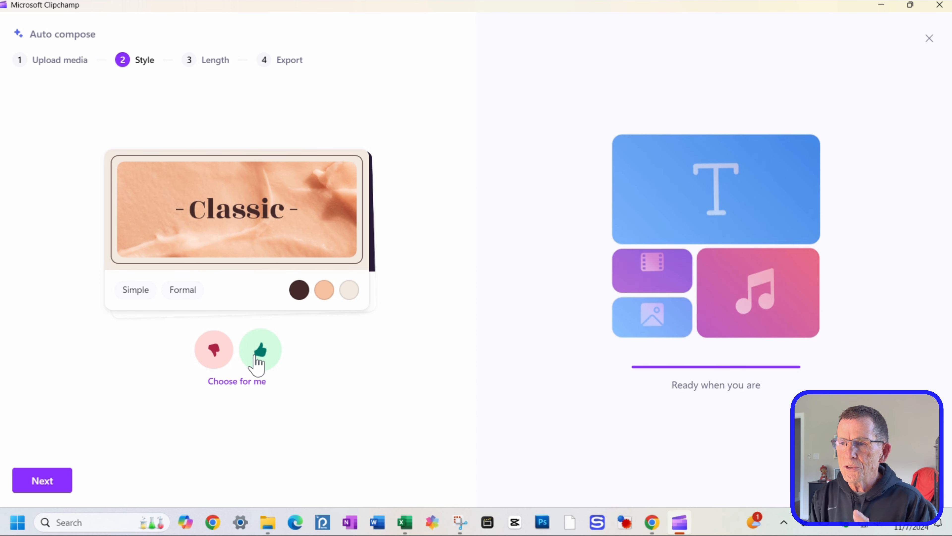
left_click(32, 487)
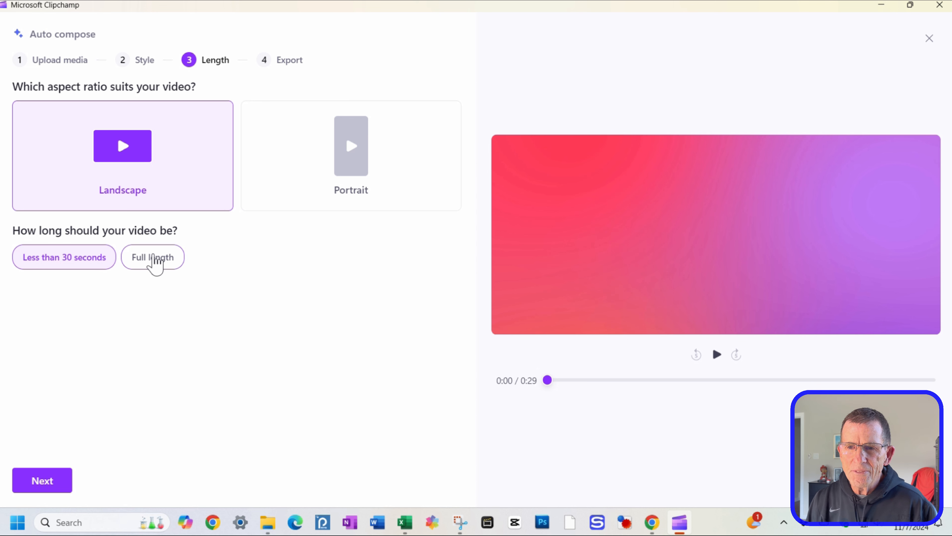
Step: Set the video length to Full length in landscape and continue to the export step
left_click(154, 262)
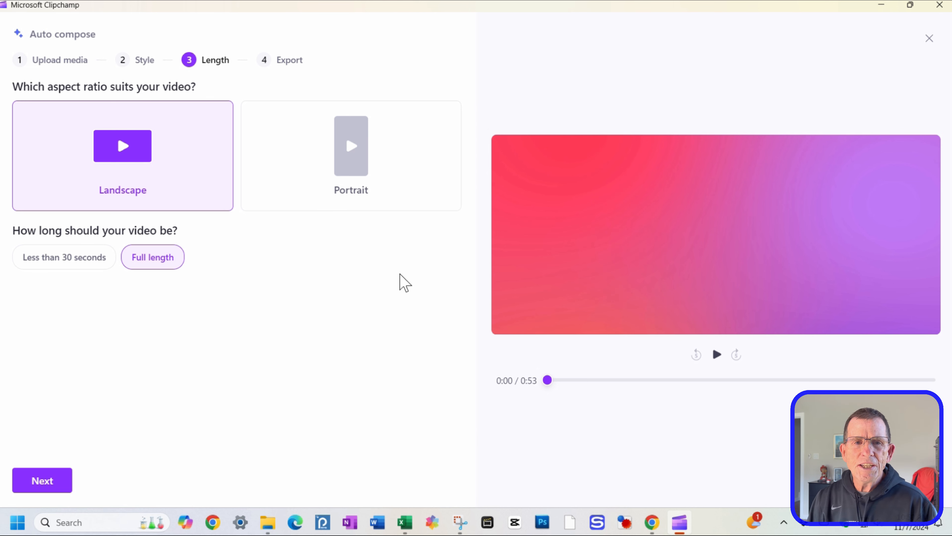
left_click(60, 476)
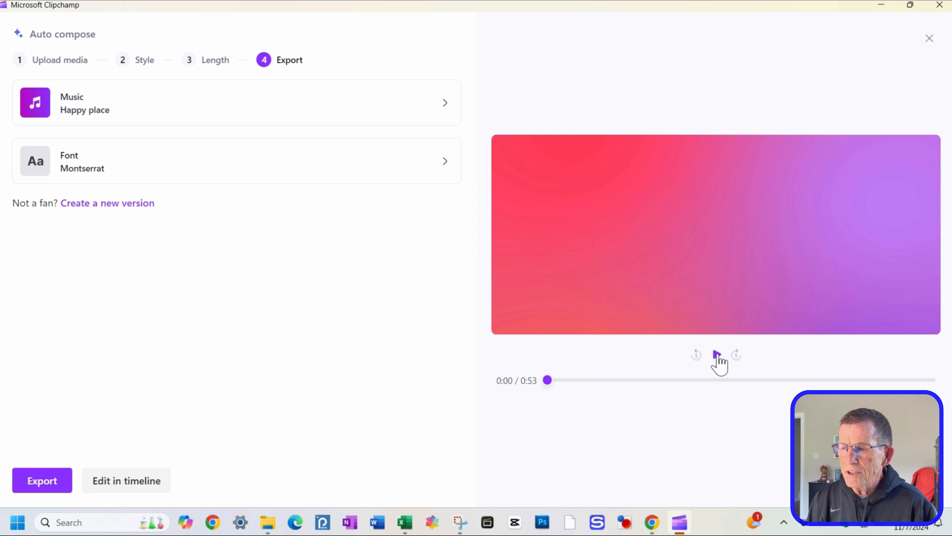
Step: Play the AI-composed video preview and pause it partway through
left_click(717, 355)
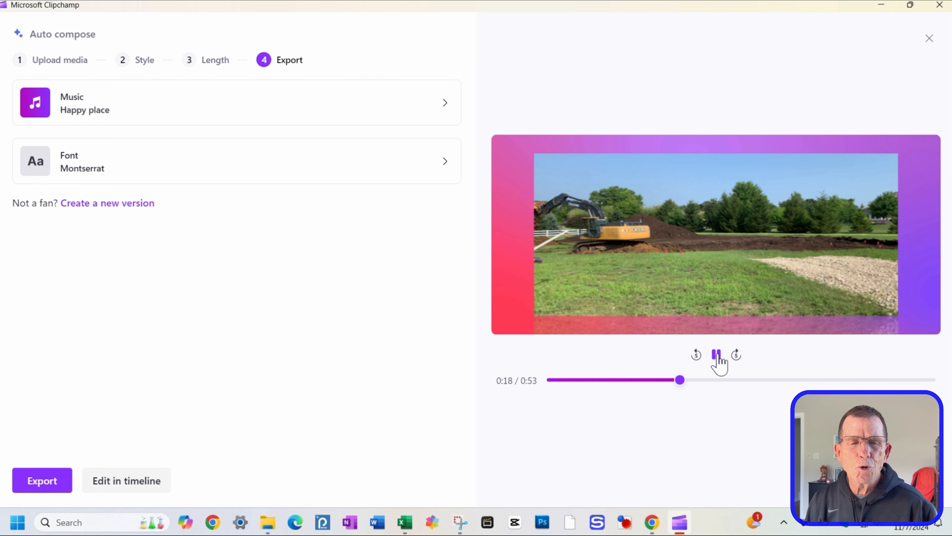
left_click(717, 354)
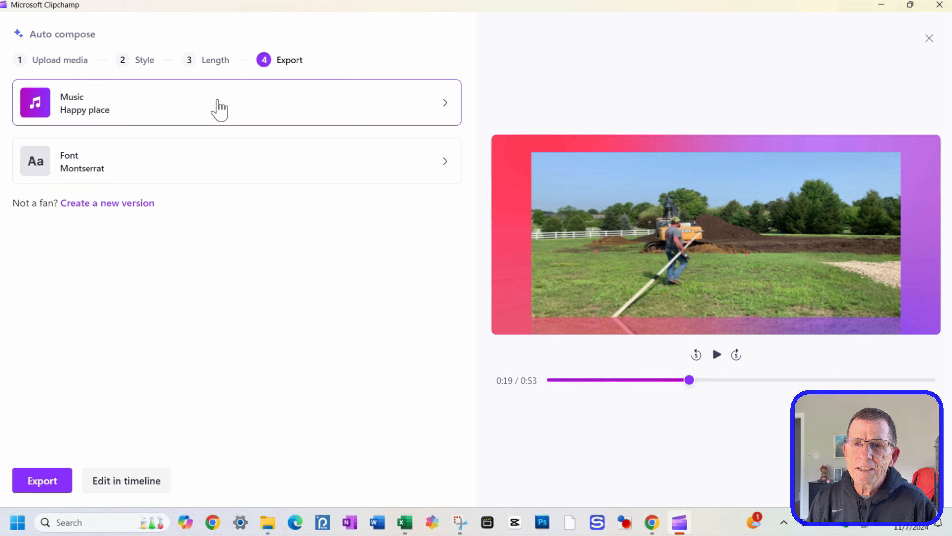
Step: Change the auto-composed video's music to Go hard and preview the video with it
left_click(214, 112)
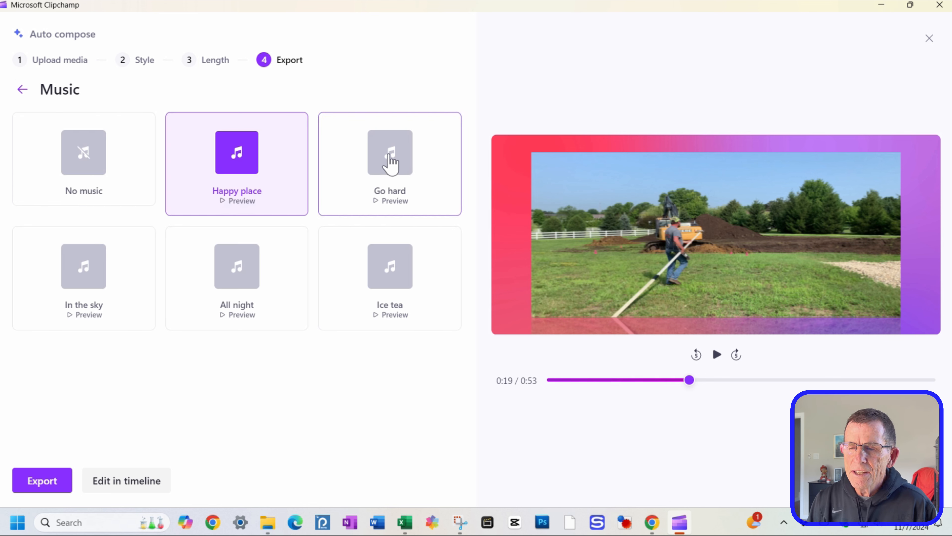
left_click(390, 163)
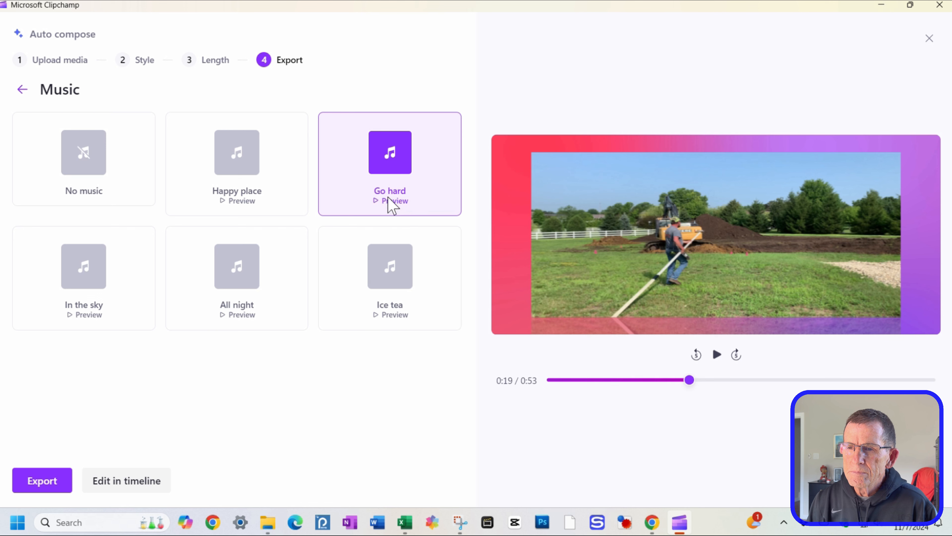
left_click(716, 358)
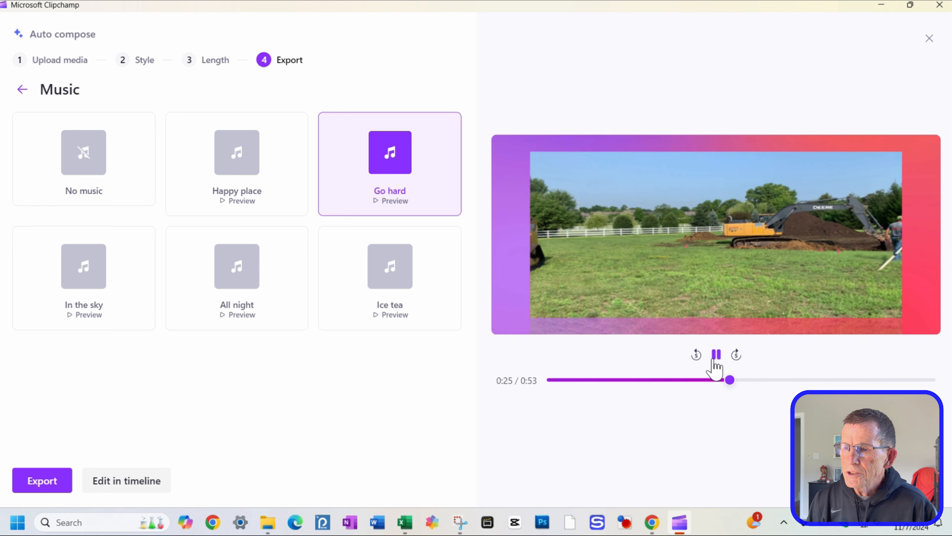
left_click(716, 356)
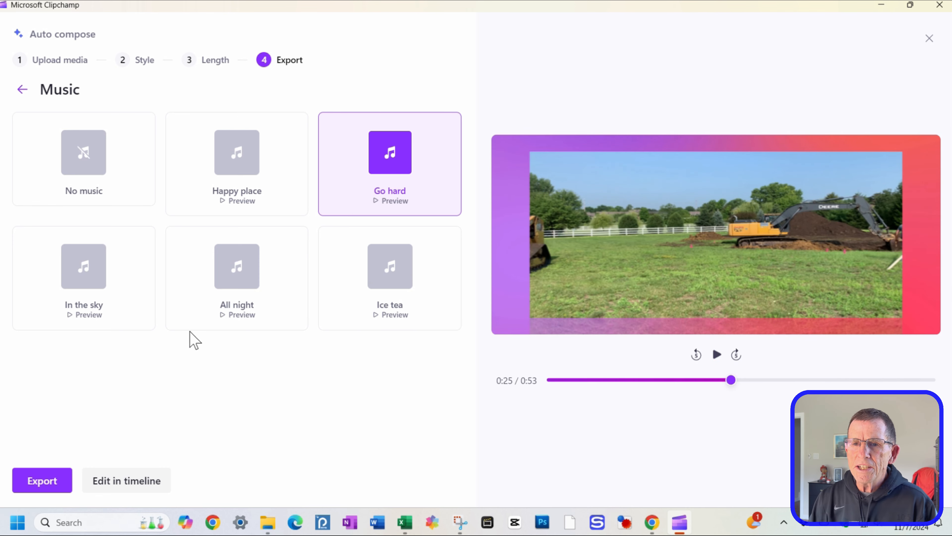
Step: Try the Ice tea music with a short preview, then switch the music back to Go hard
left_click(389, 285)
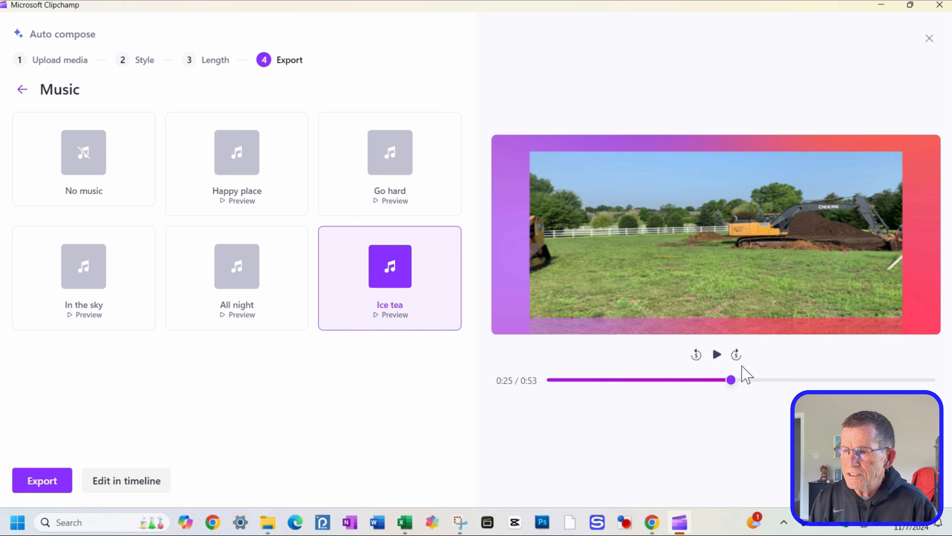
left_click(719, 359)
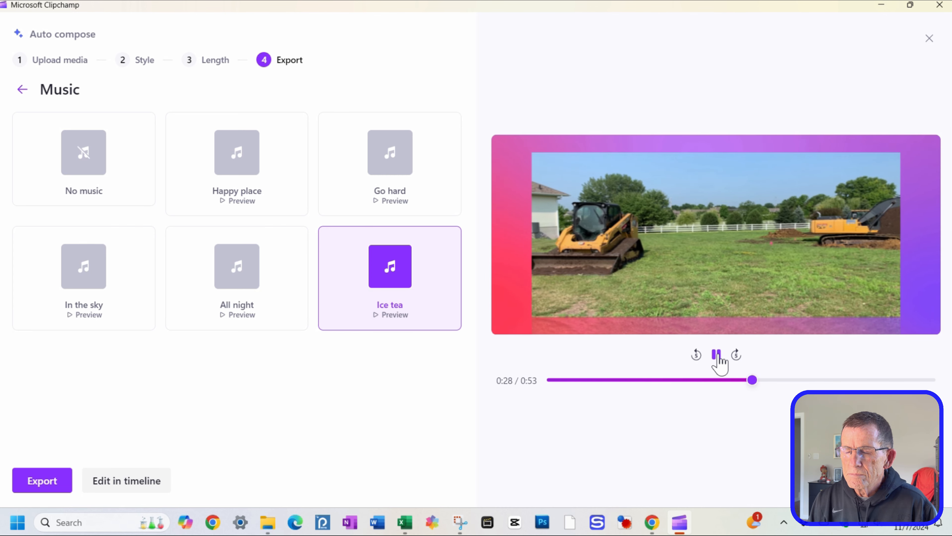
left_click(717, 355)
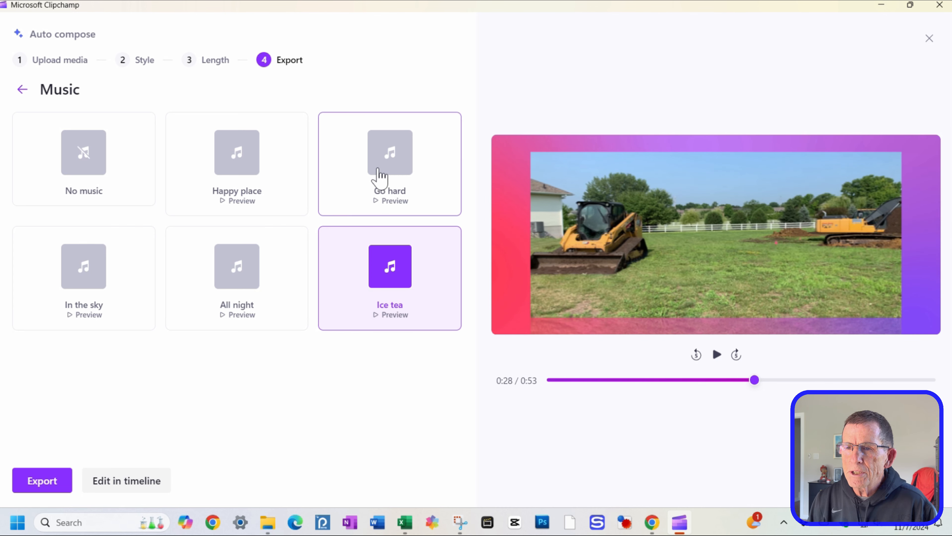
left_click(380, 179)
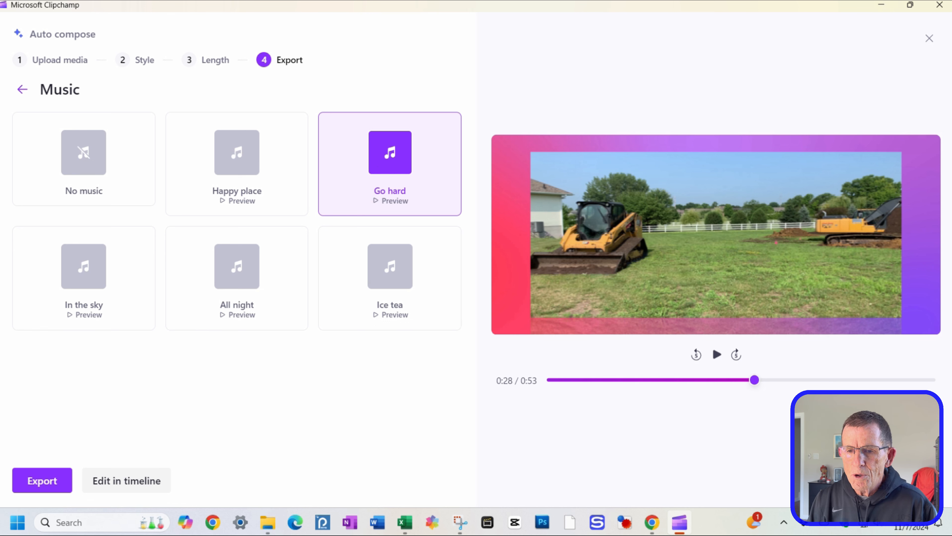
Step: Open the composed video in the timeline editor and play a few seconds of it
left_click(116, 476)
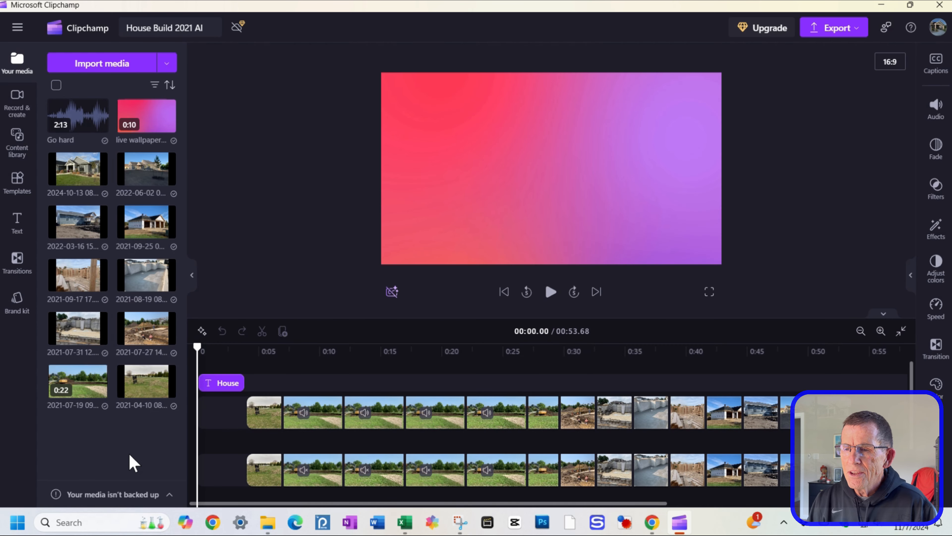
left_click(550, 296)
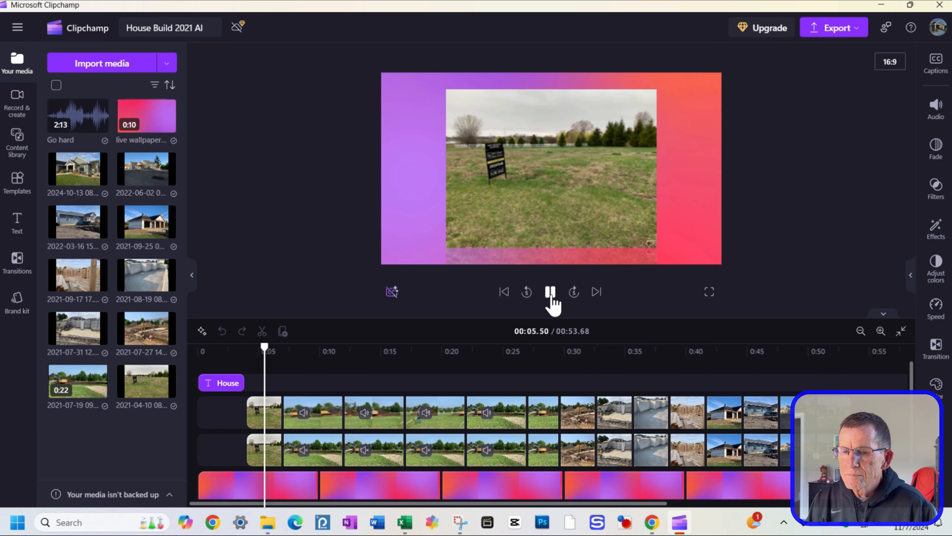
left_click(550, 294)
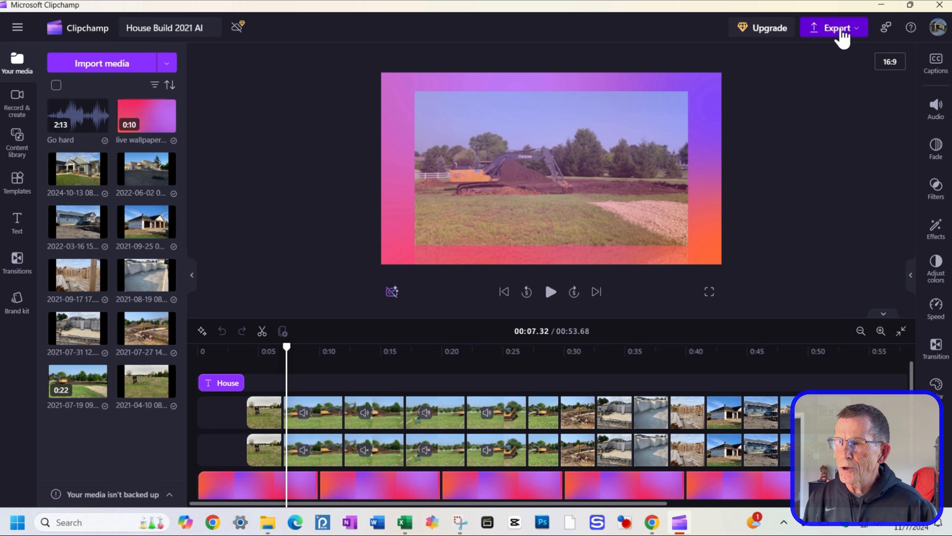
Step: Export the video at 1080p and save it to the computer as House Build 2021 AI in the Created Videos folder
left_click(842, 37)
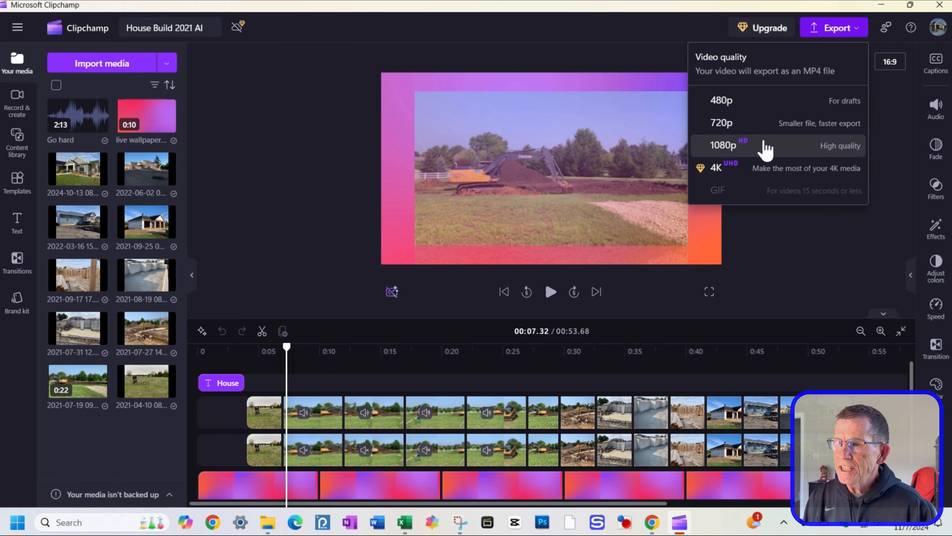
left_click(765, 147)
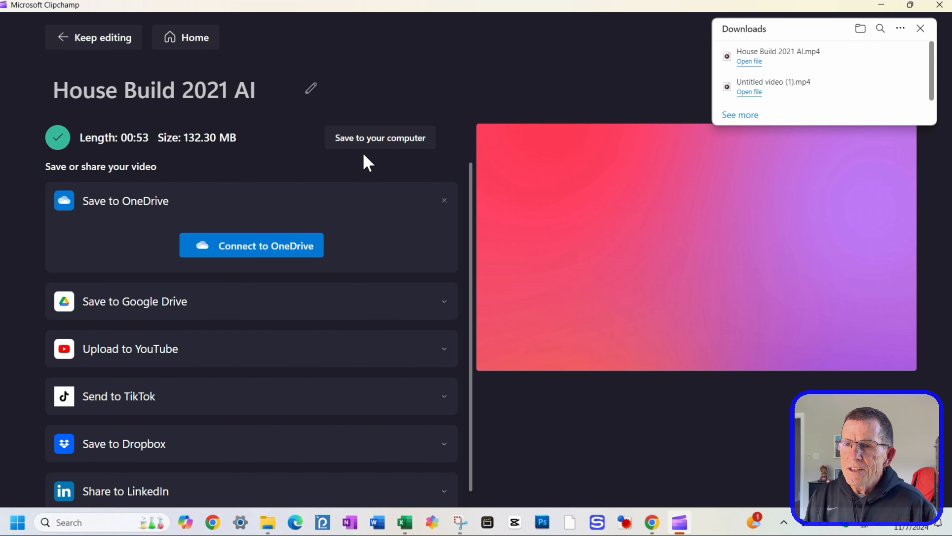
left_click(920, 29)
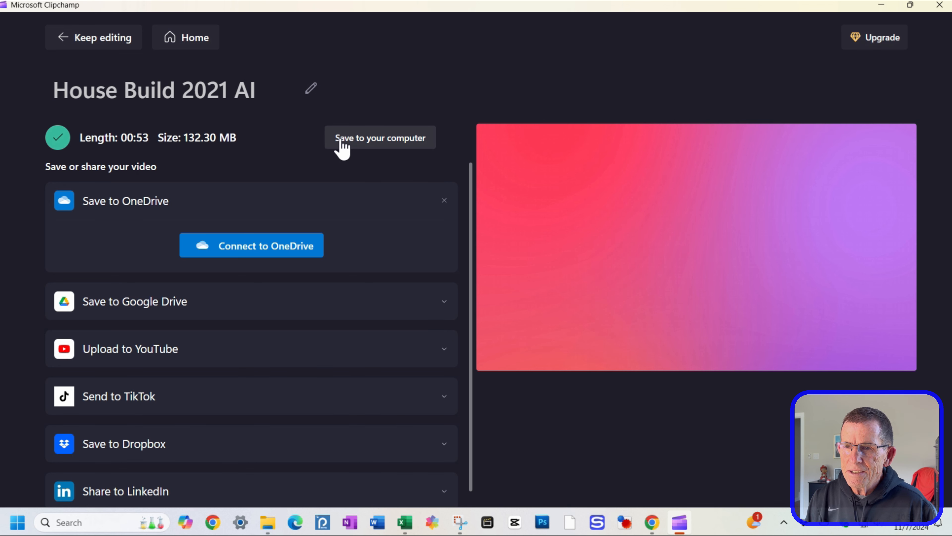
left_click(387, 143)
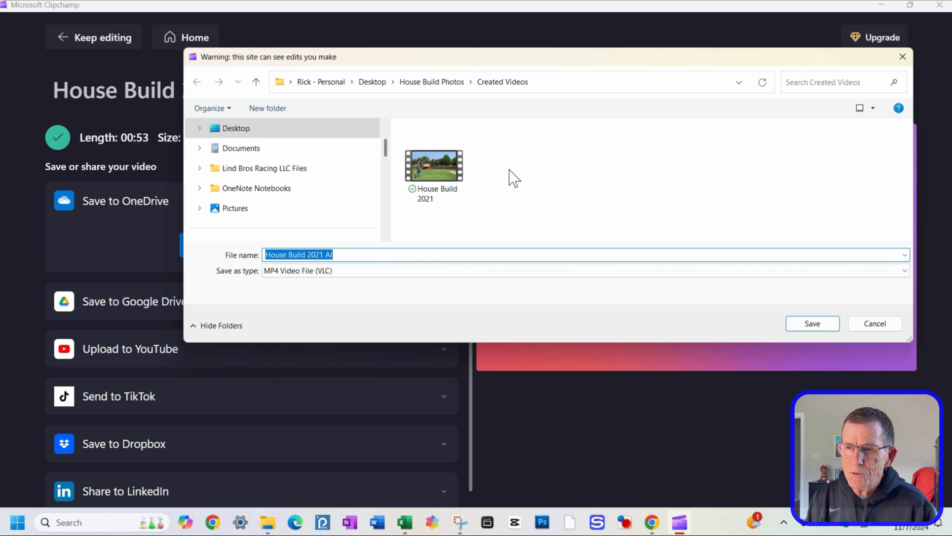
left_click(798, 324)
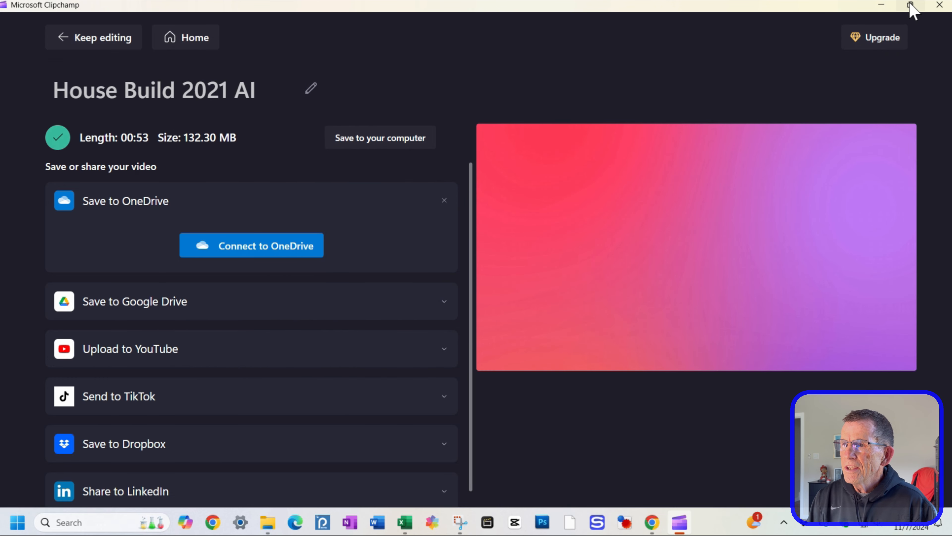
Step: Minimize the editor and open the Created Videos folder inside House Build Photos to check the saved videos
left_click(882, 6)
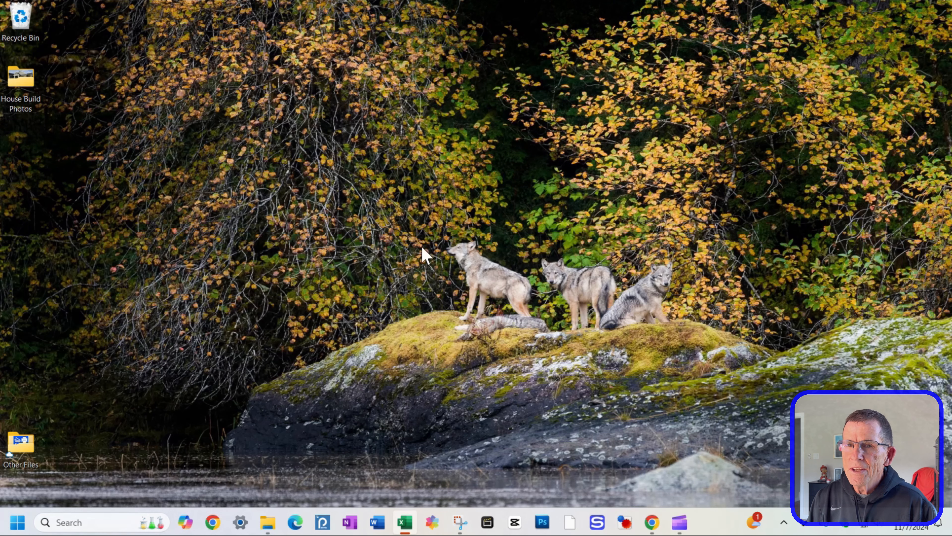
double_click(26, 83)
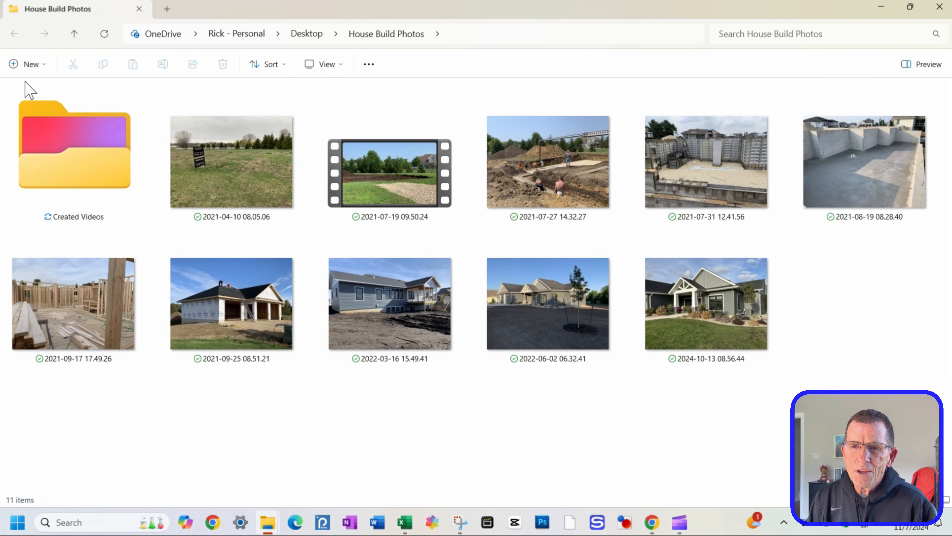
double_click(85, 170)
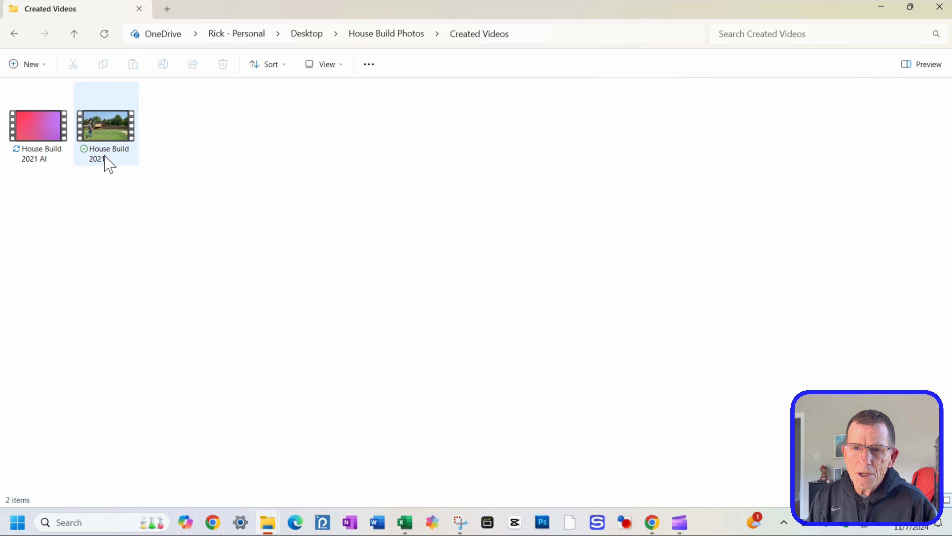
mouse_move(43, 165)
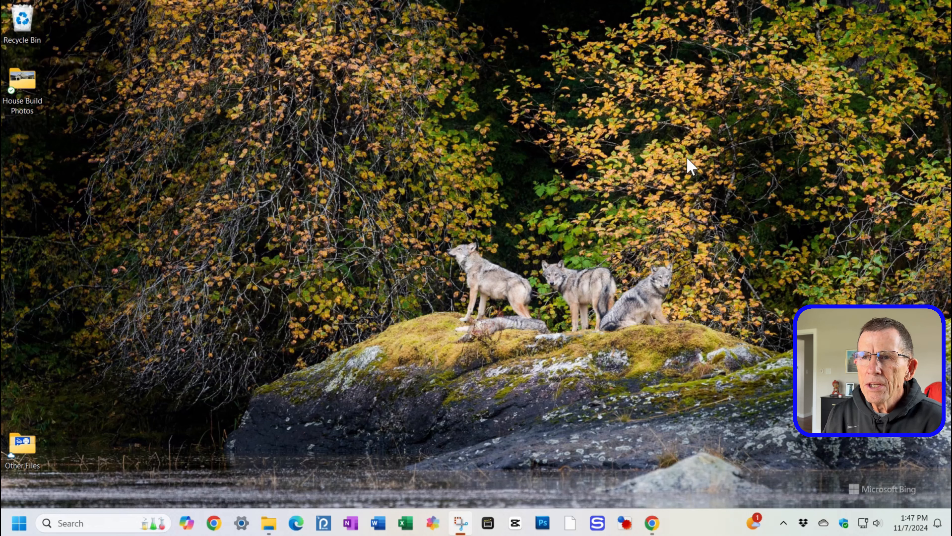
Step: Switch to Chrome, search Google for youtube, and open the YouTube site
left_click(650, 530)
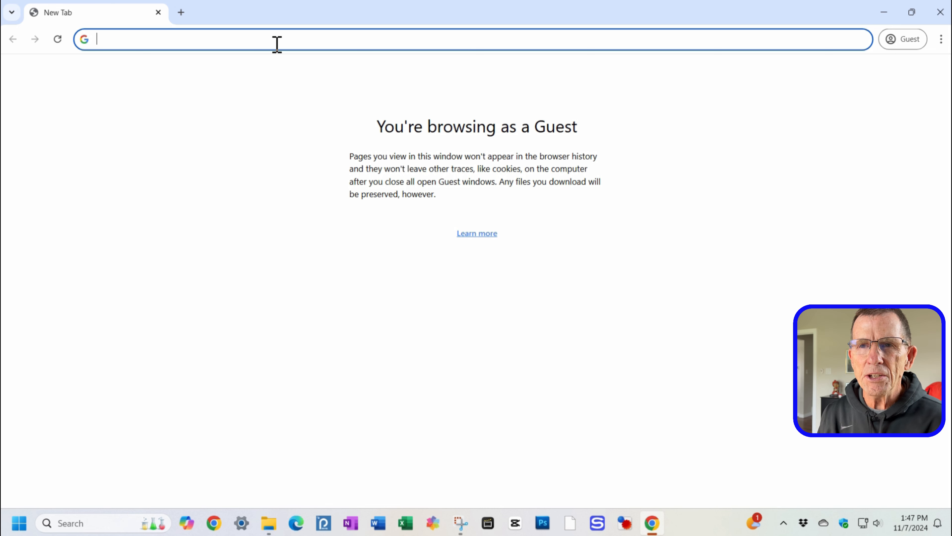
left_click(286, 44)
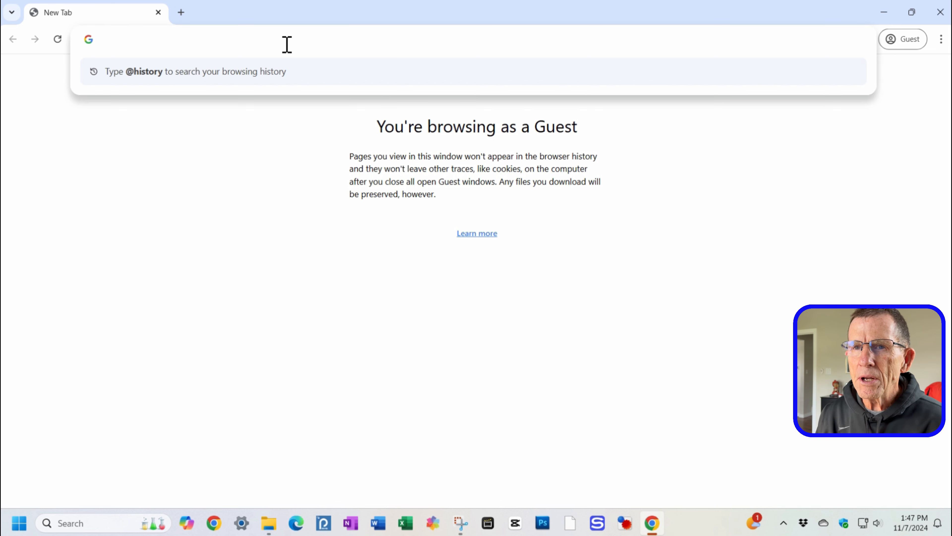
type("youtube")
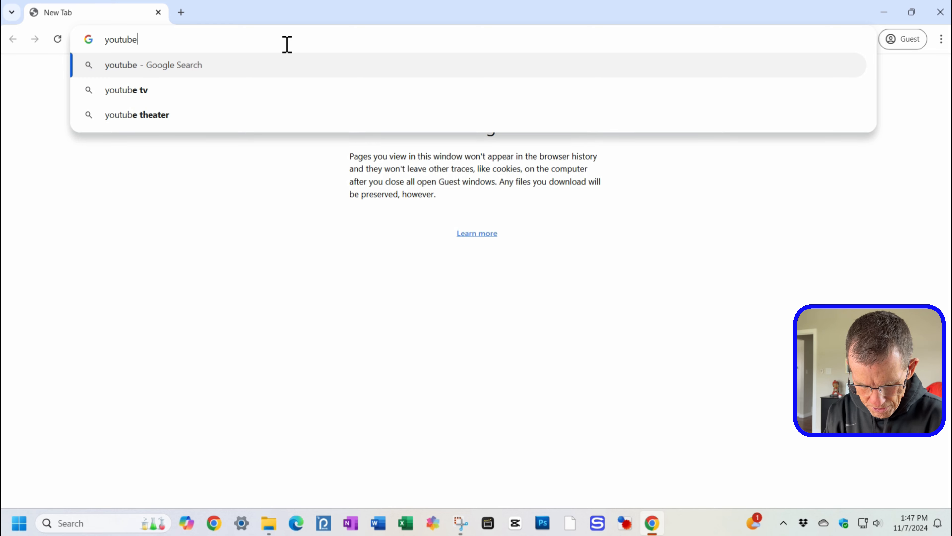
key("Return")
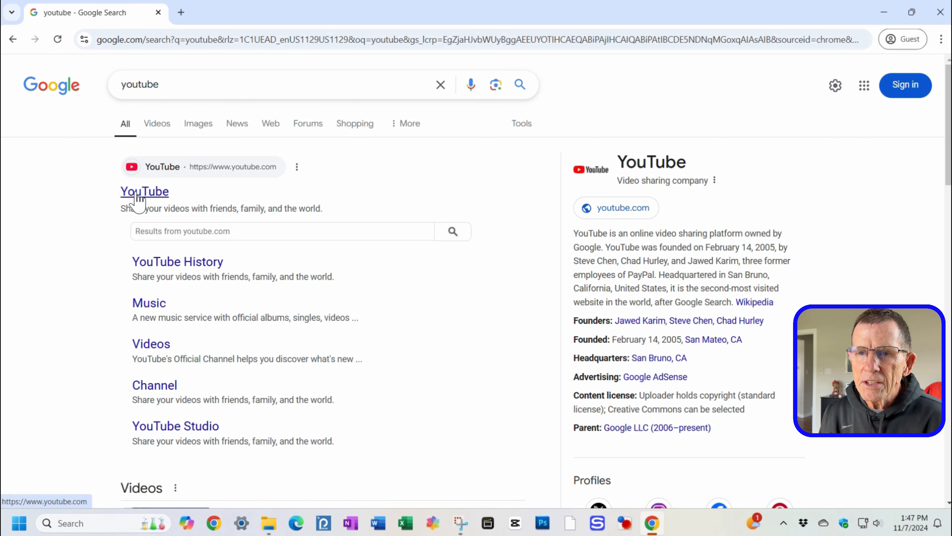
left_click(159, 196)
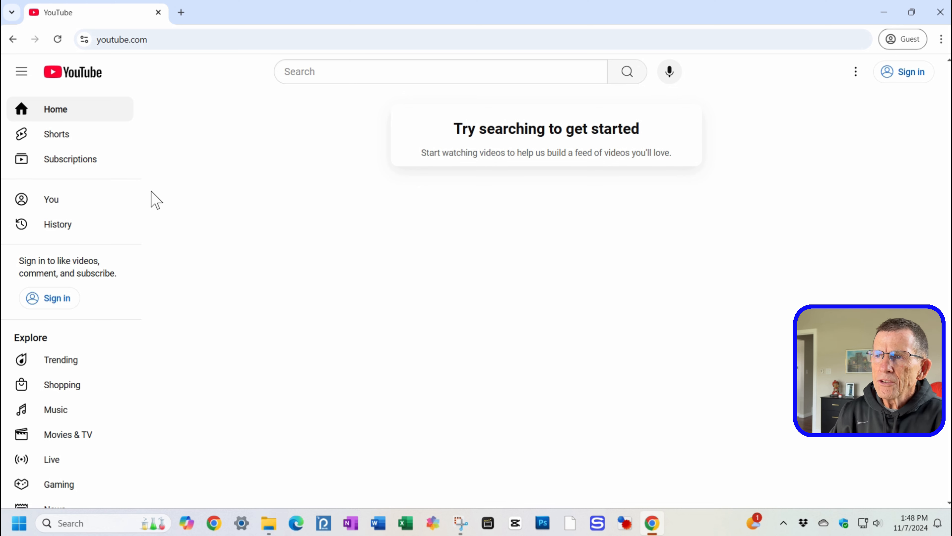
Step: Sign in to YouTube by choosing the Google account and entering its password
left_click(909, 76)
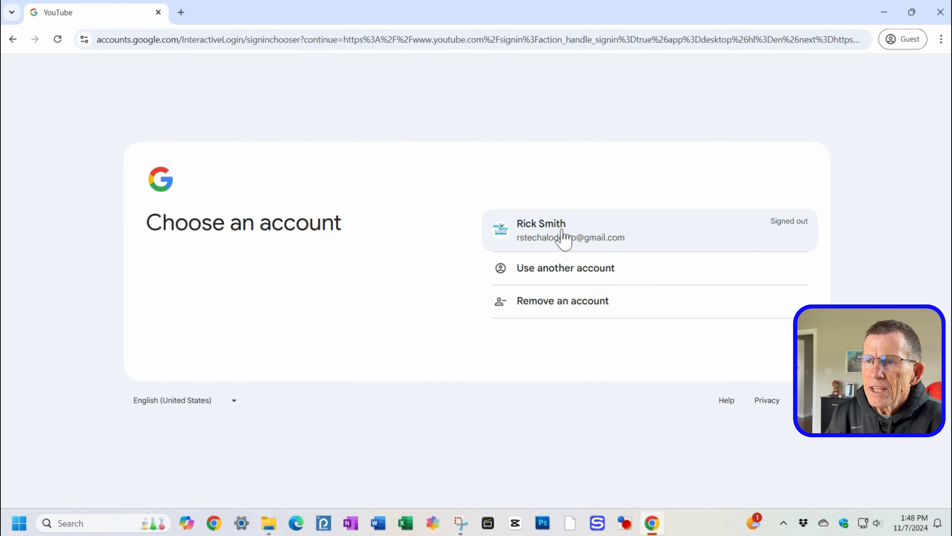
left_click(545, 242)
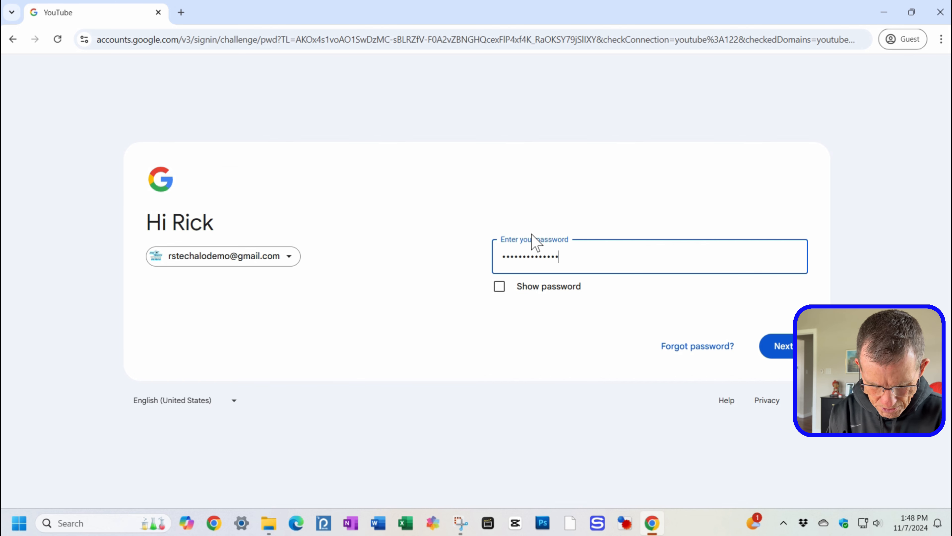
left_click(785, 348)
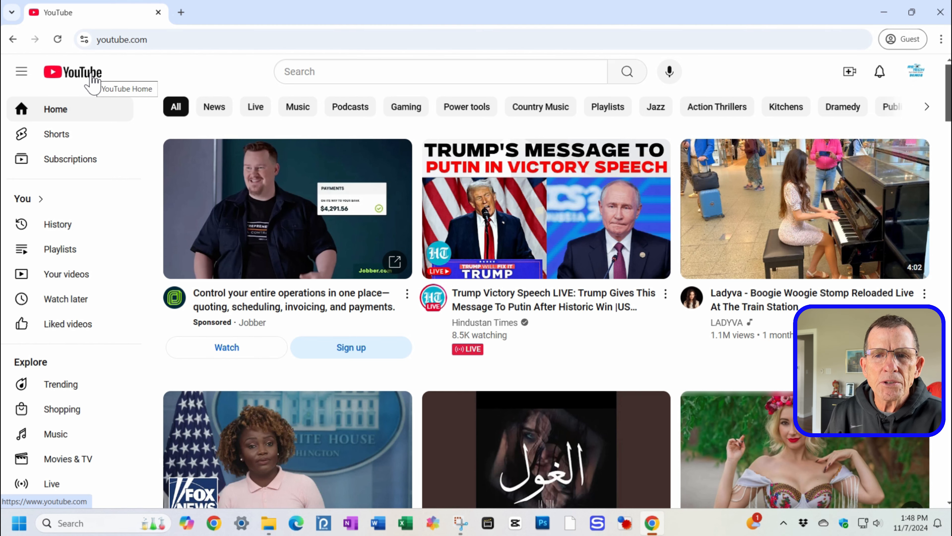
Step: Open Your videos in YouTube Studio and start uploading a video by selecting files
left_click(64, 275)
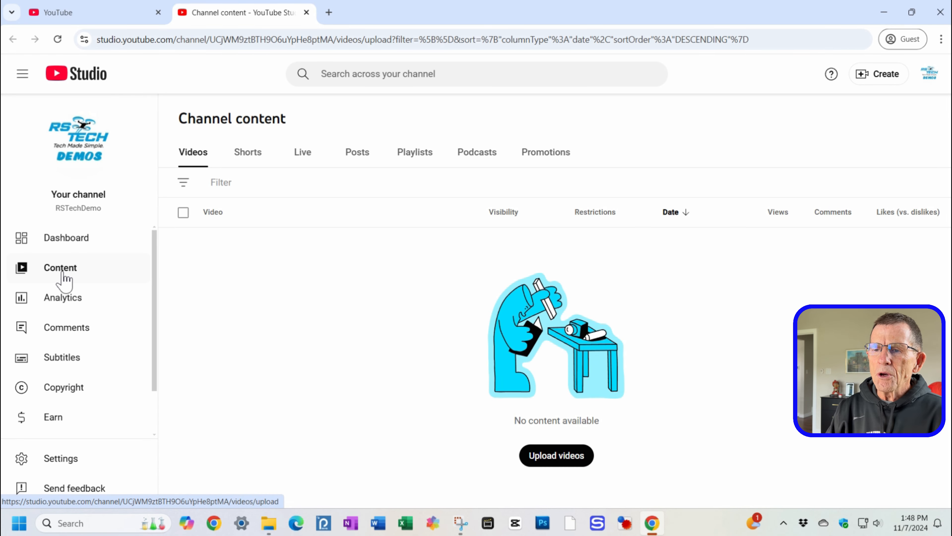
left_click(569, 462)
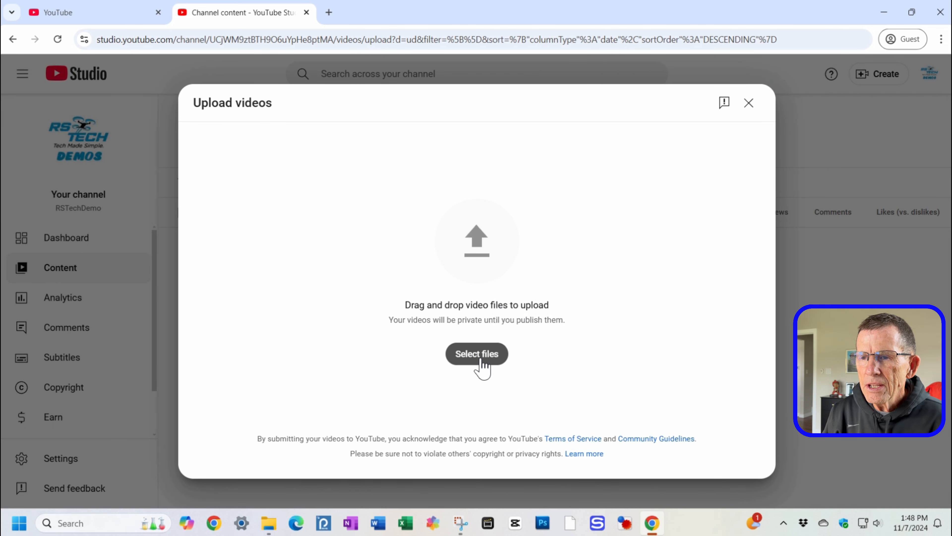
left_click(481, 360)
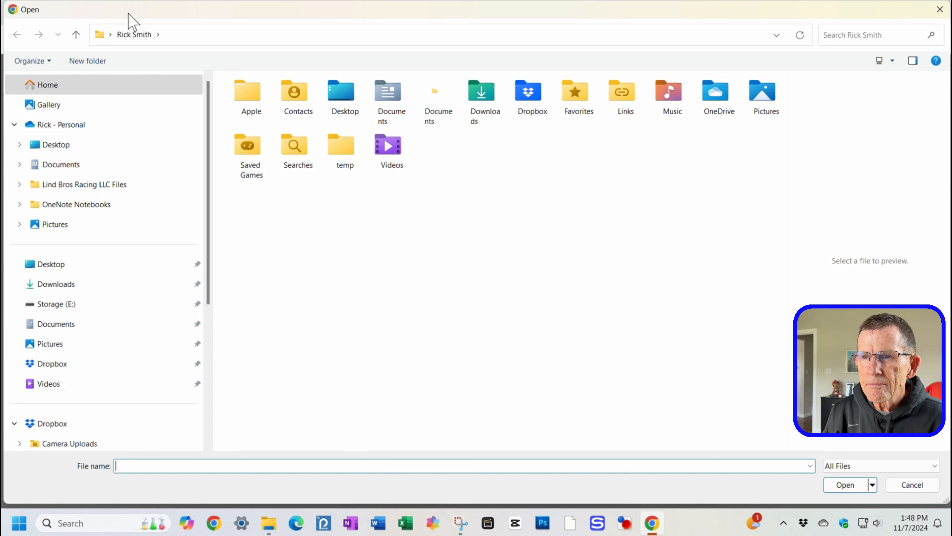
Step: Open House Build 2021 from the Created Videos folder inside House Build Photos on the Desktop for upload
left_click(66, 148)
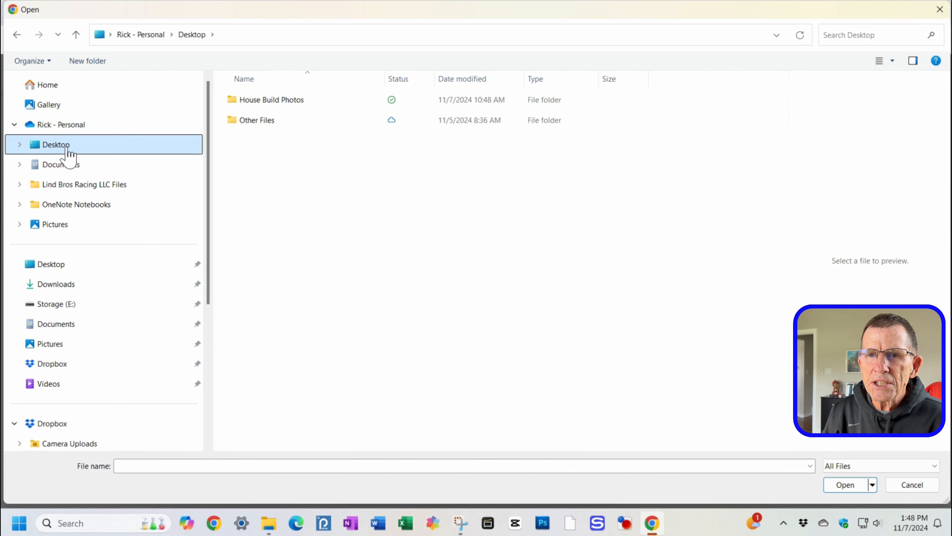
double_click(293, 101)
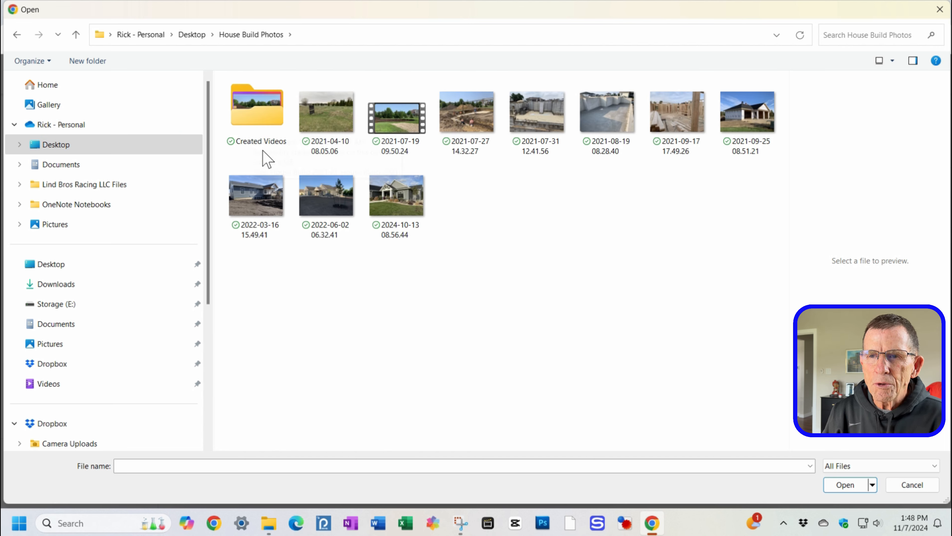
double_click(259, 109)
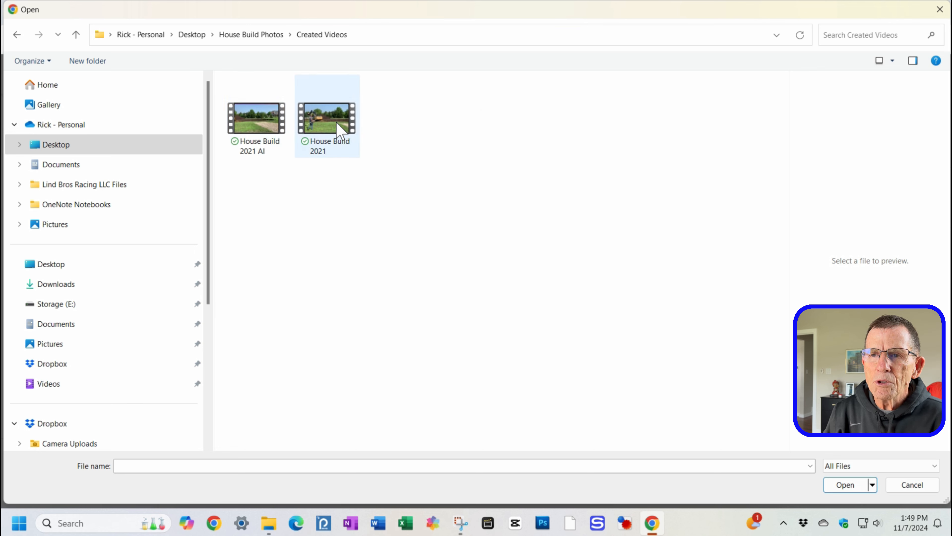
left_click(316, 116)
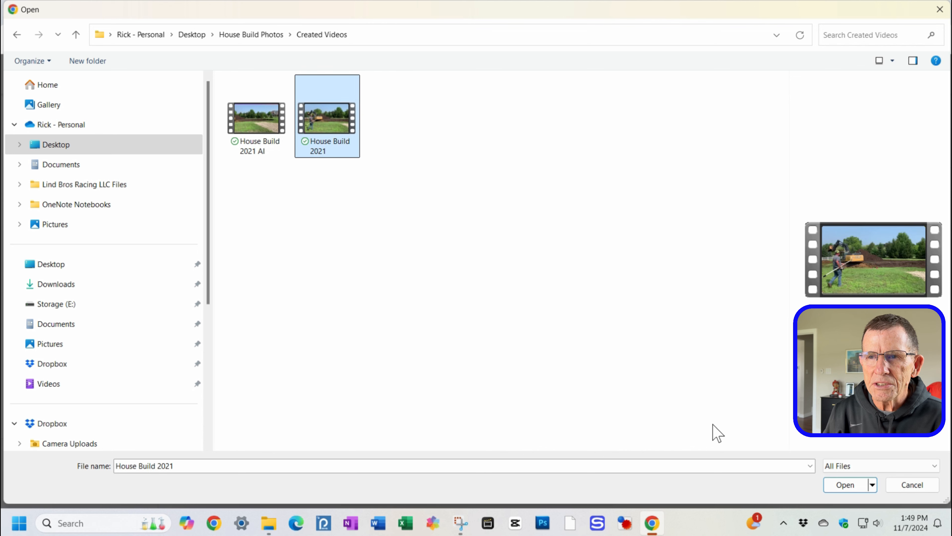
left_click(847, 484)
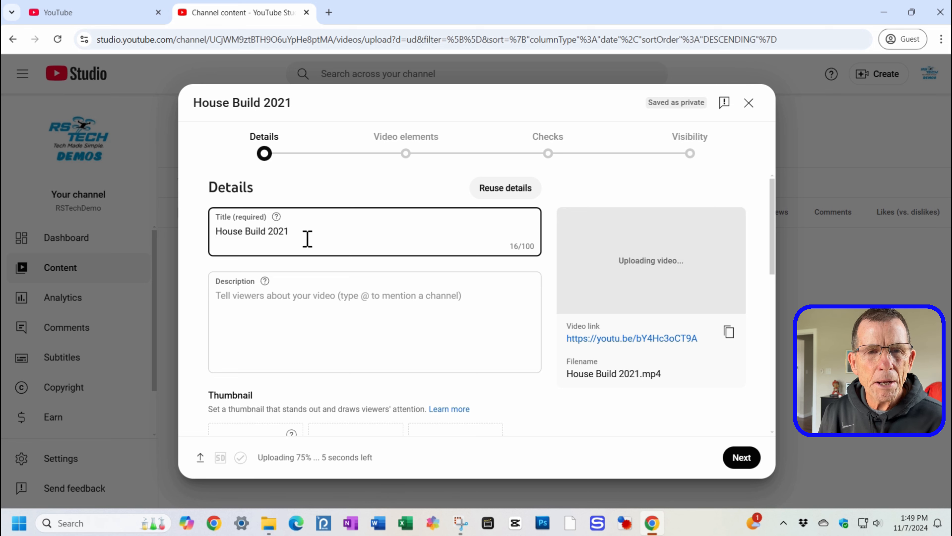
Step: Enter the video description "Select shots of our home build"
left_click(318, 312)
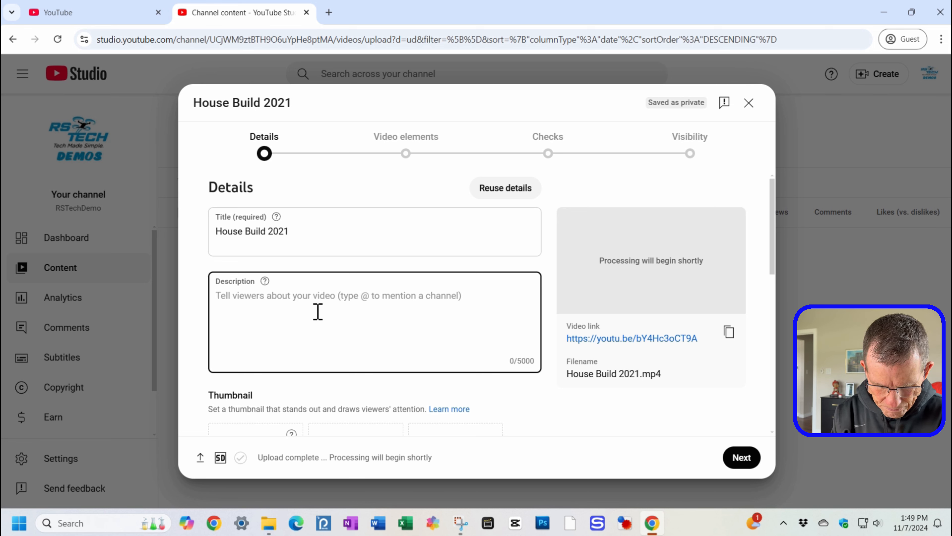
type("Se")
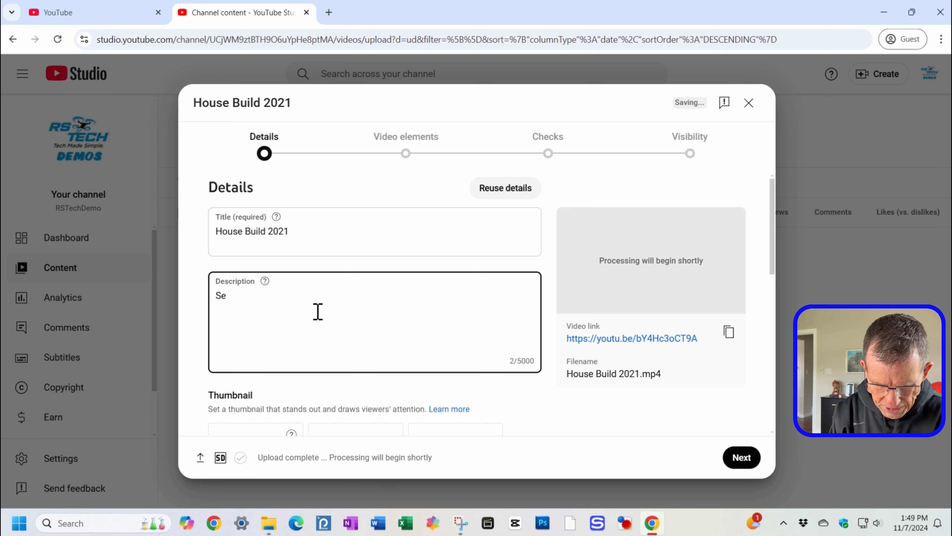
type("lect shots of our home build")
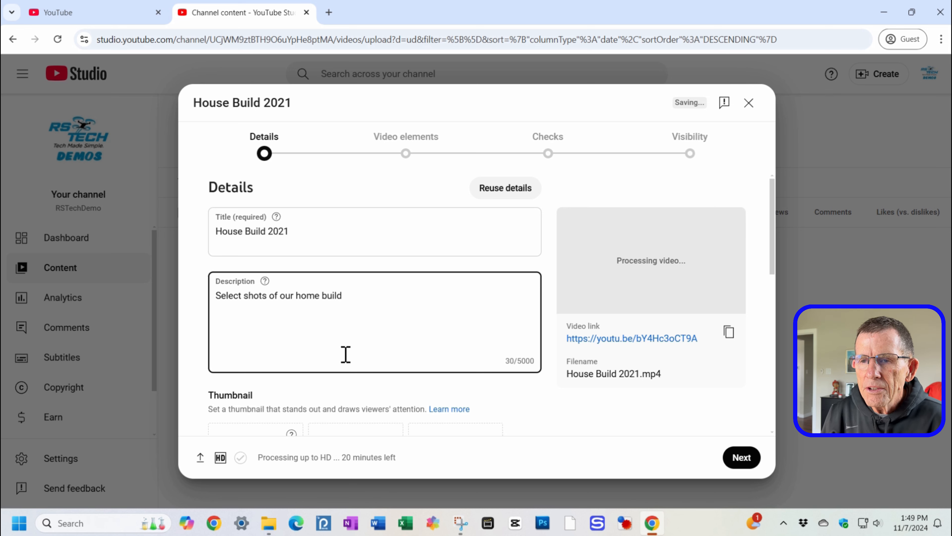
Step: Start a new playlist for the video and title it Home Build Videos
scroll(396, 349, "down", 2)
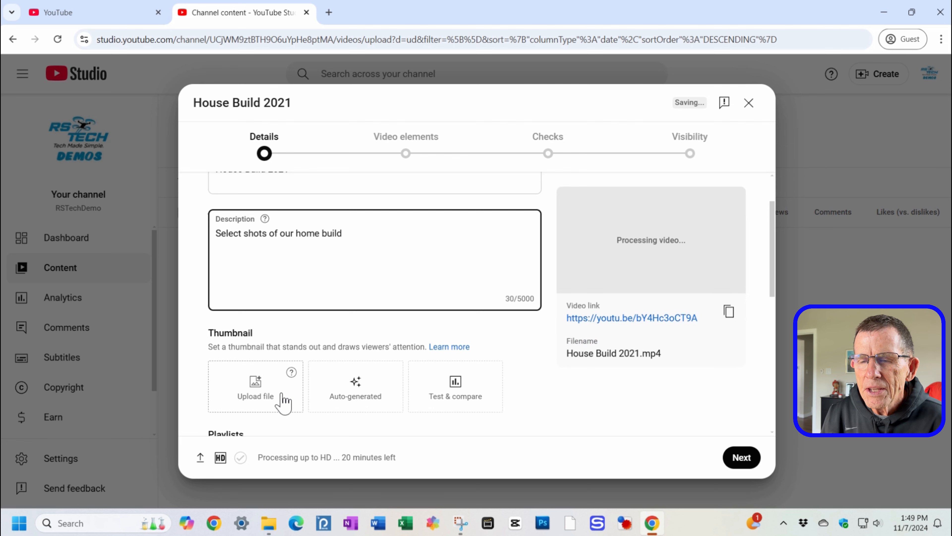
scroll(283, 401, "down", 2)
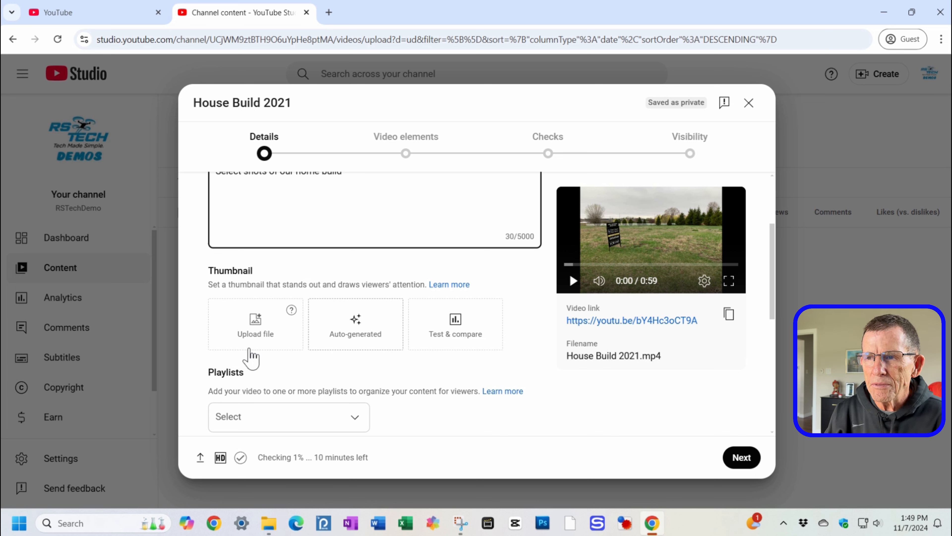
scroll(336, 369, "down", 5)
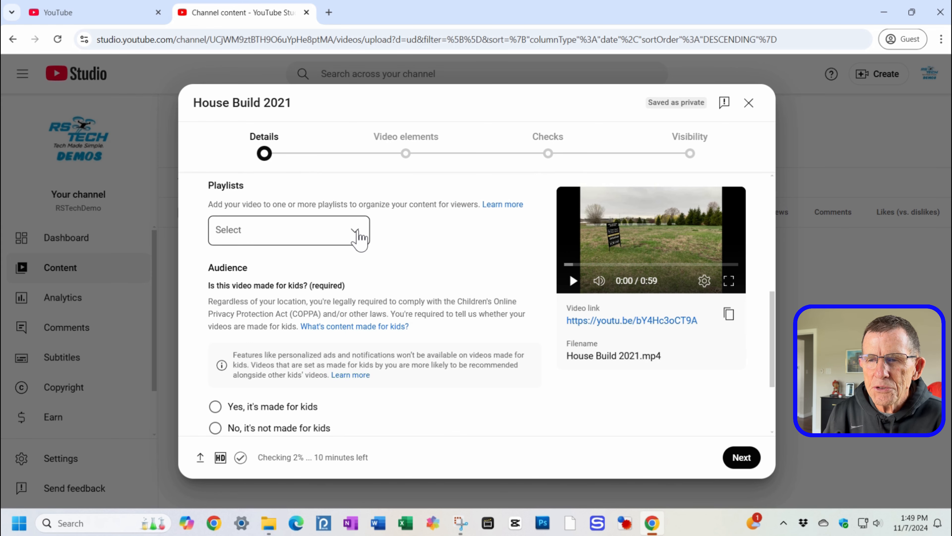
left_click(359, 236)
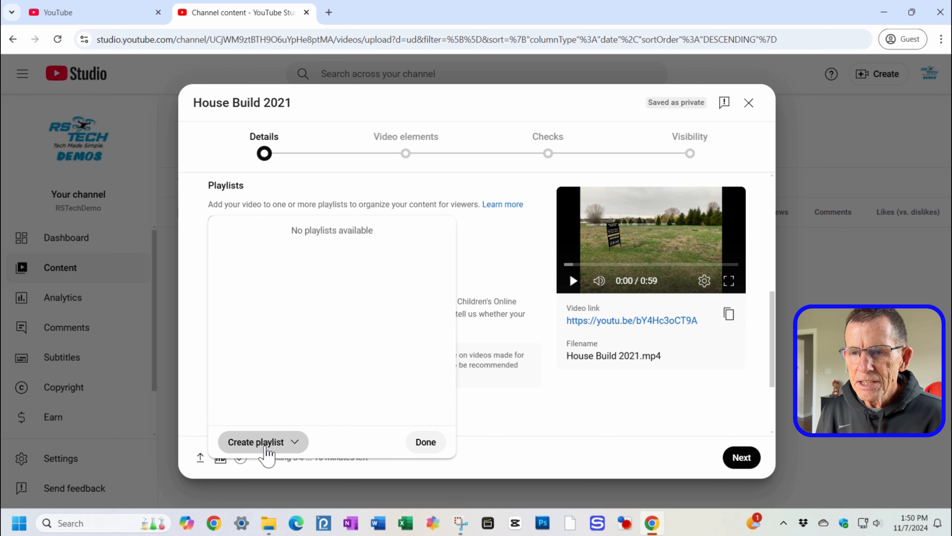
left_click(268, 444)
left_click(276, 469)
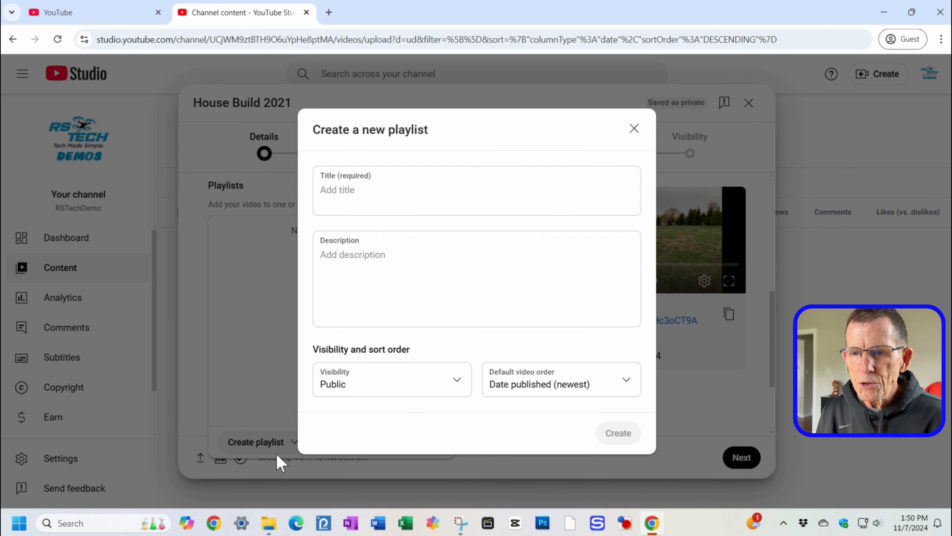
left_click(427, 190)
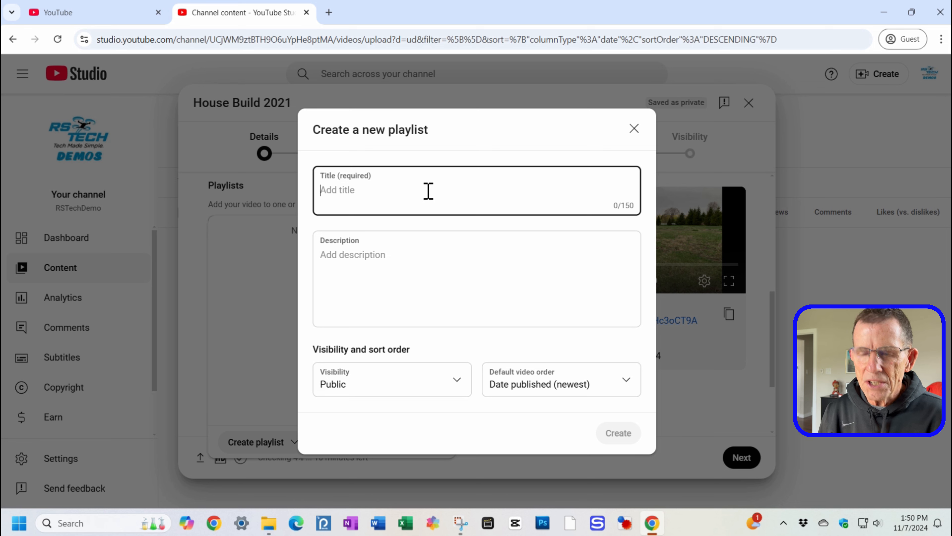
type("Home B")
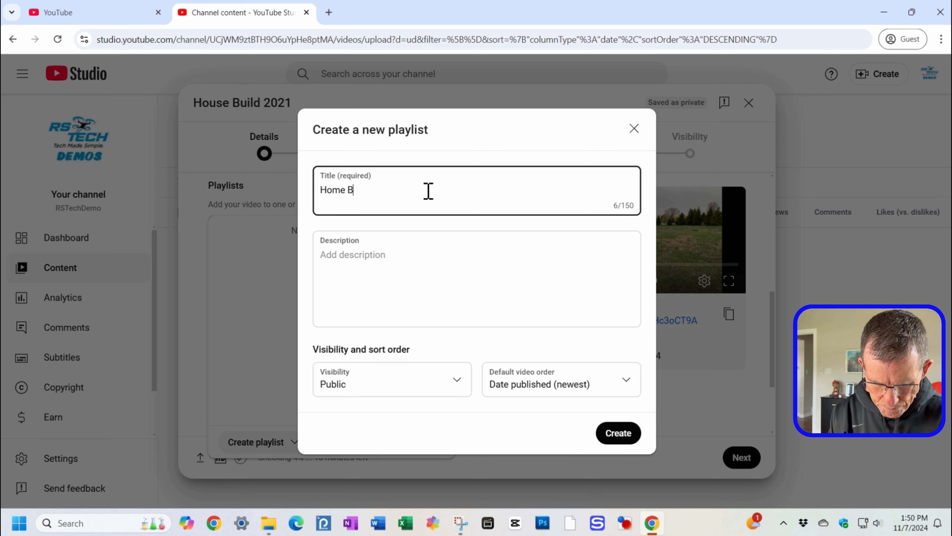
type("uild")
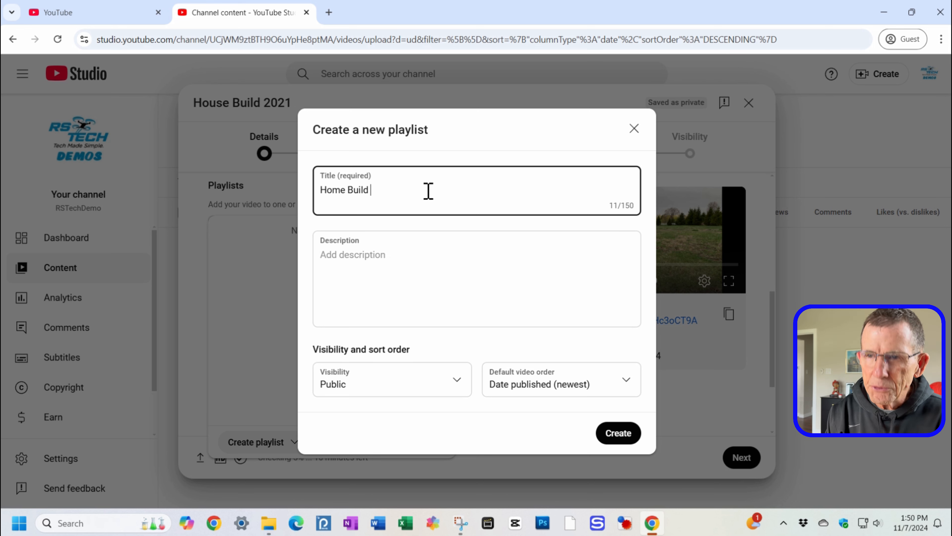
type(" Video")
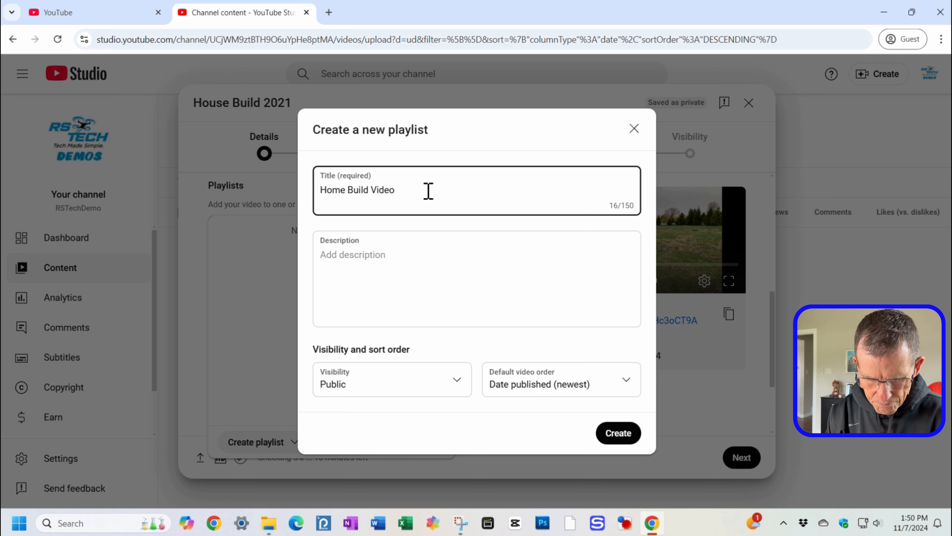
type("s")
key("Tab")
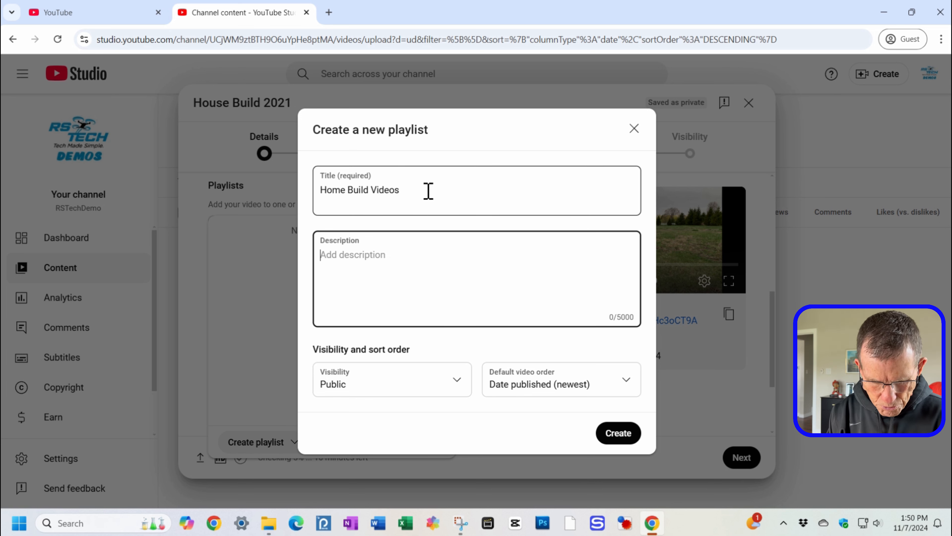
Step: Give the playlist the description "Videos taken during our new home build."
type("V")
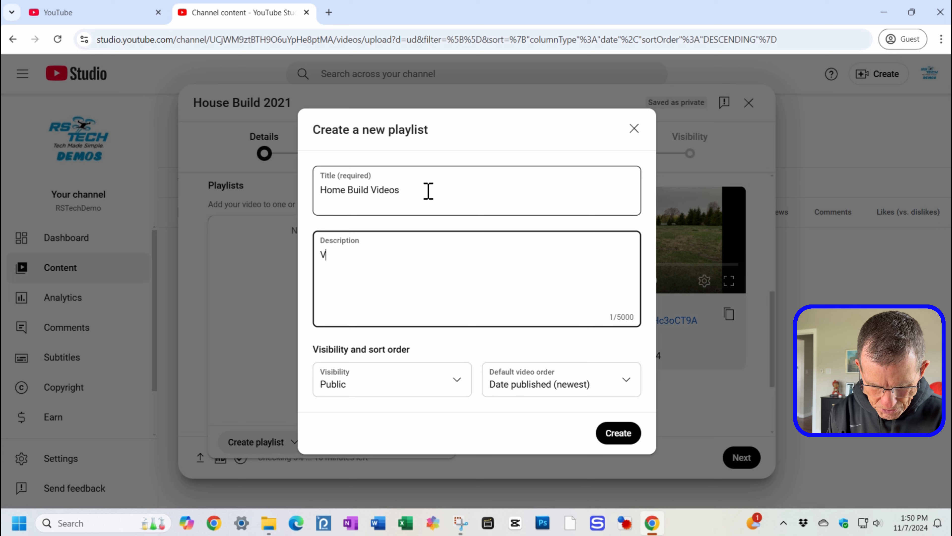
type("ideos take")
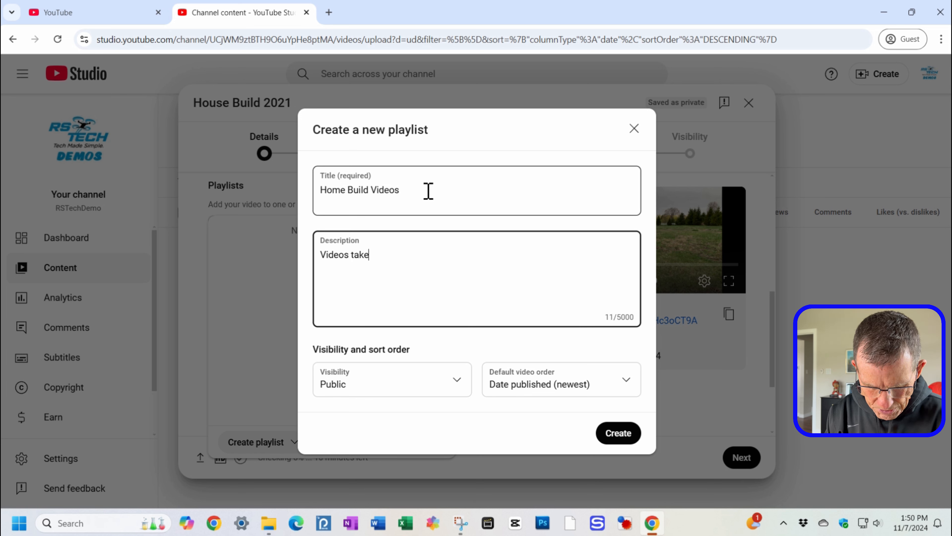
type("n during our ")
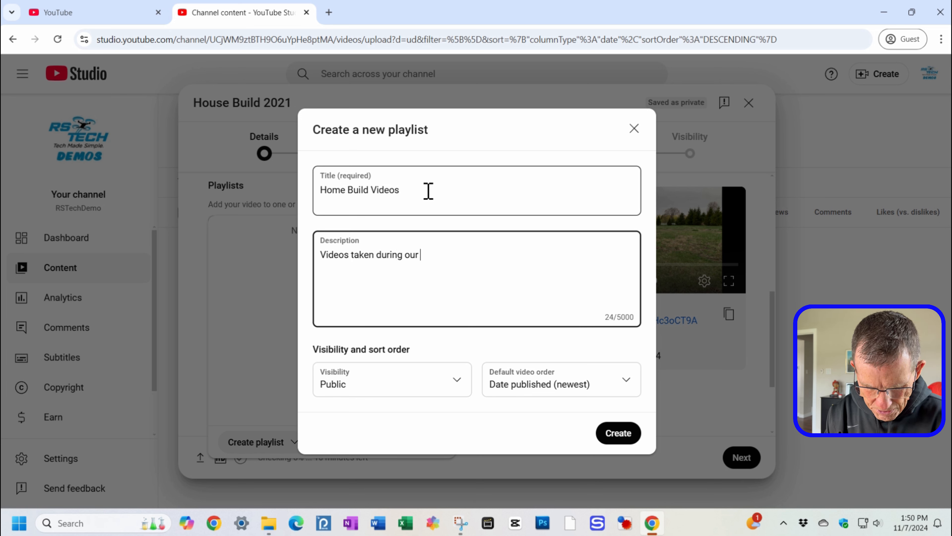
type("new home build.")
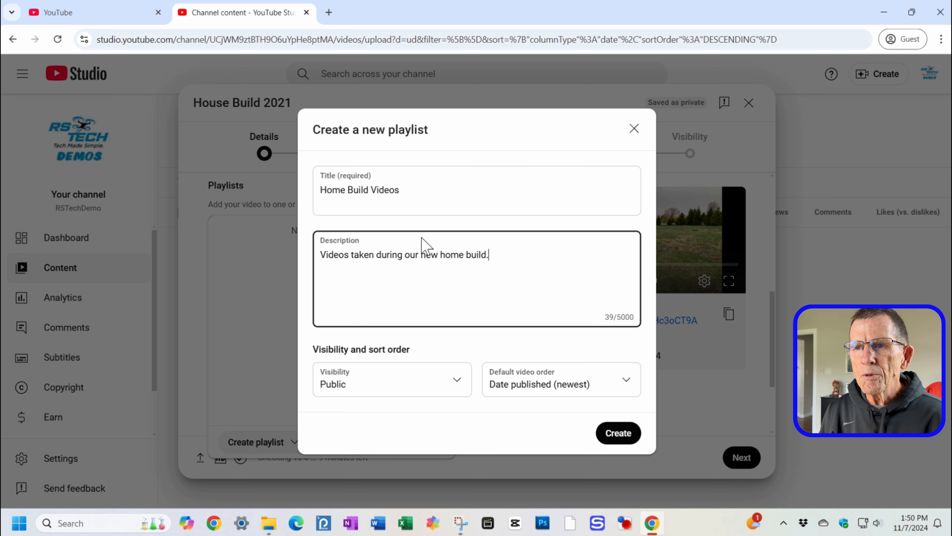
Step: Set the playlist's visibility to Unlisted, create it, and confirm it for the video
left_click(342, 389)
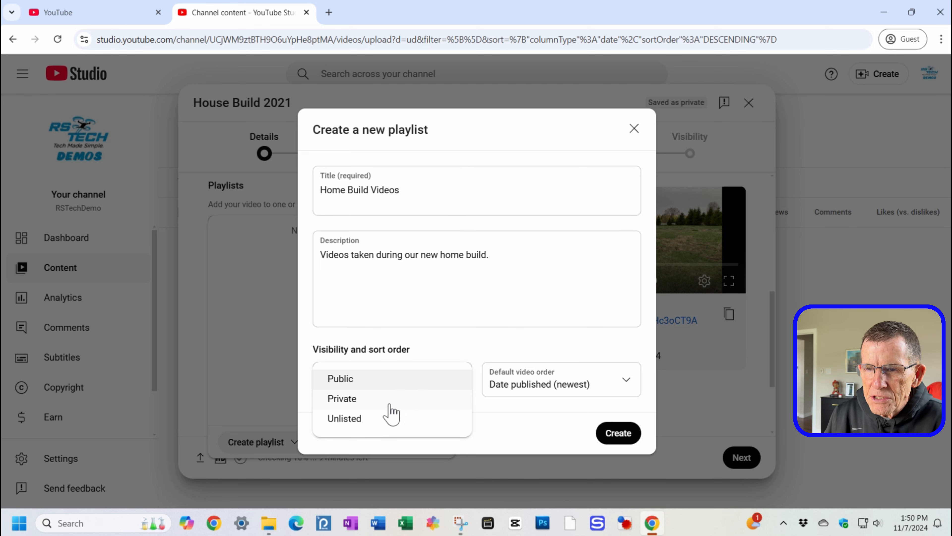
left_click(375, 420)
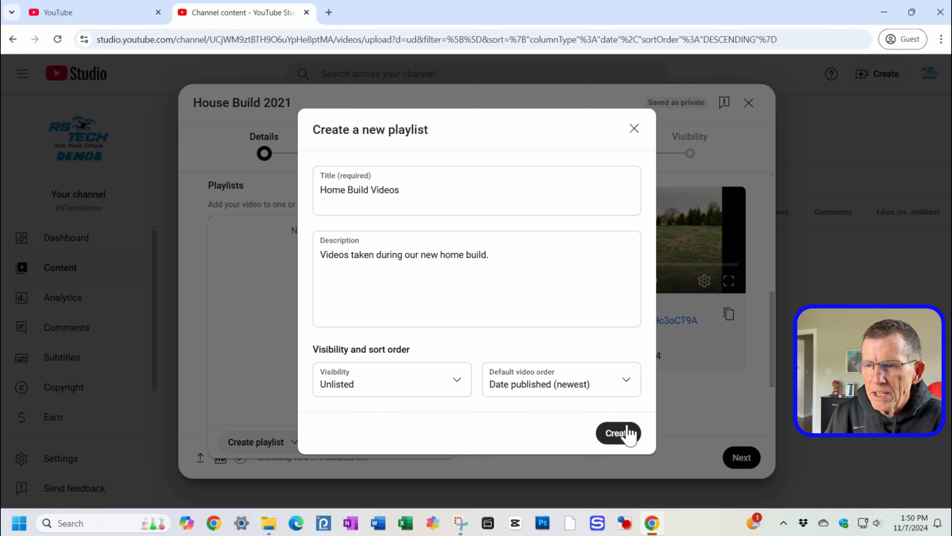
left_click(622, 436)
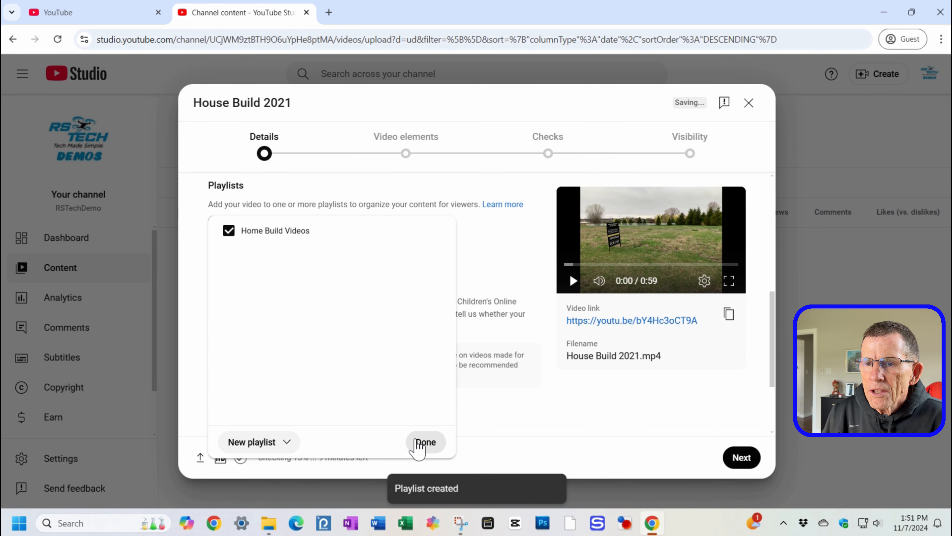
left_click(424, 442)
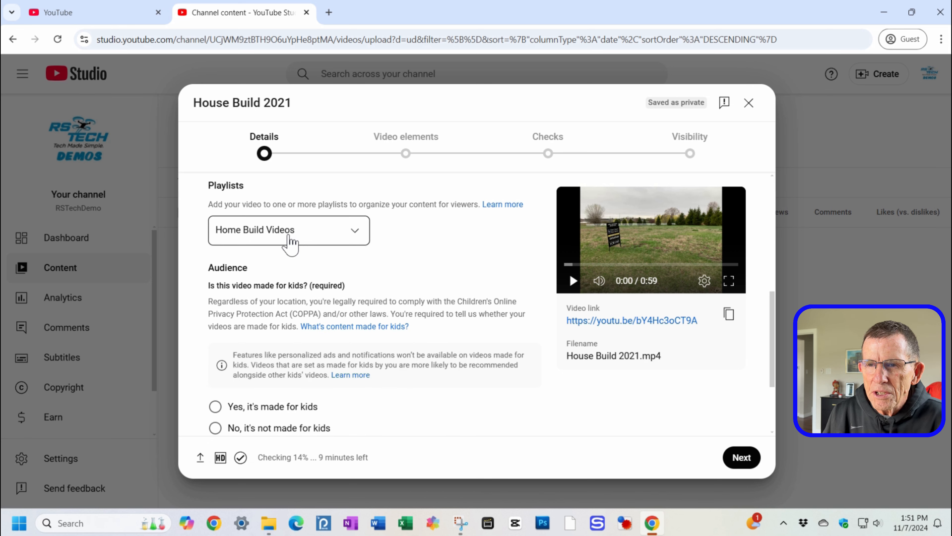
Step: Mark the video as not made for kids and declare that it contains no altered content
scroll(283, 334, "down", 3)
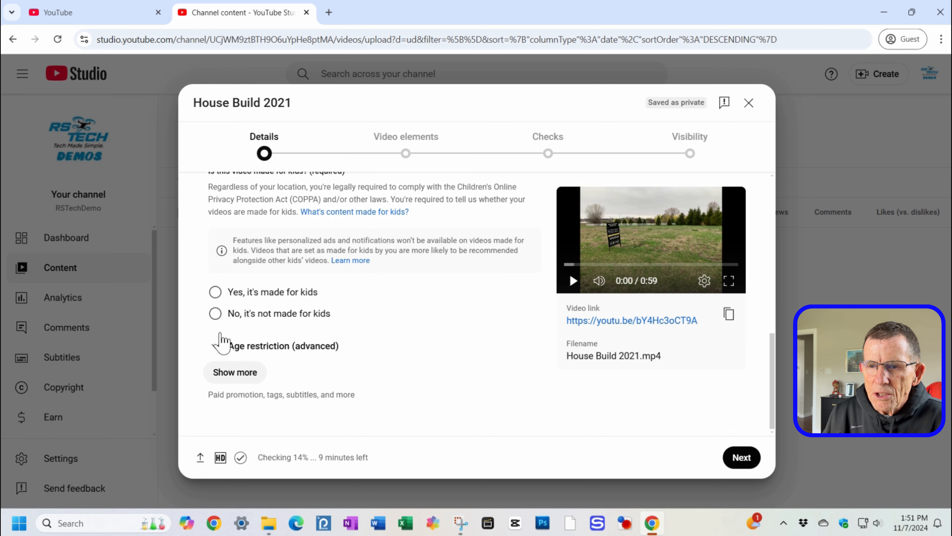
left_click(216, 314)
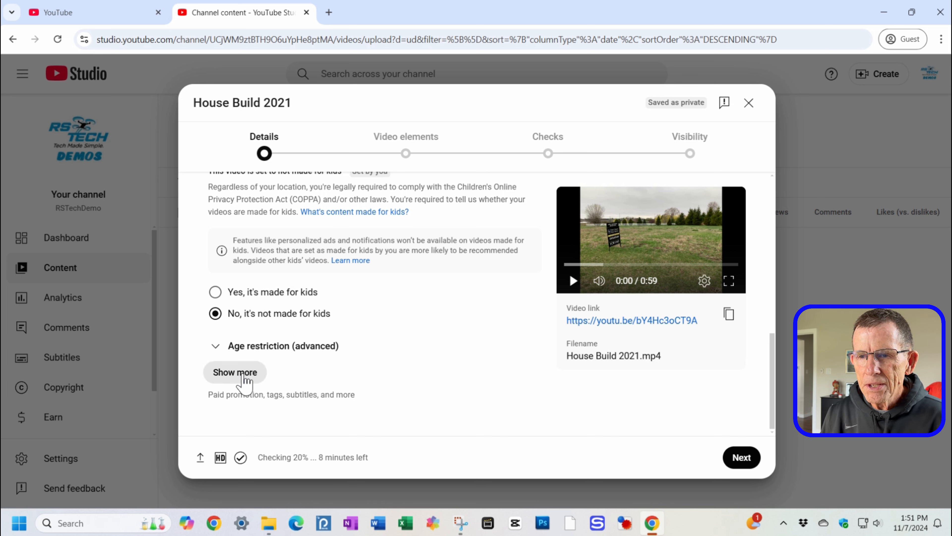
left_click(241, 379)
scroll(278, 385, "down", 5)
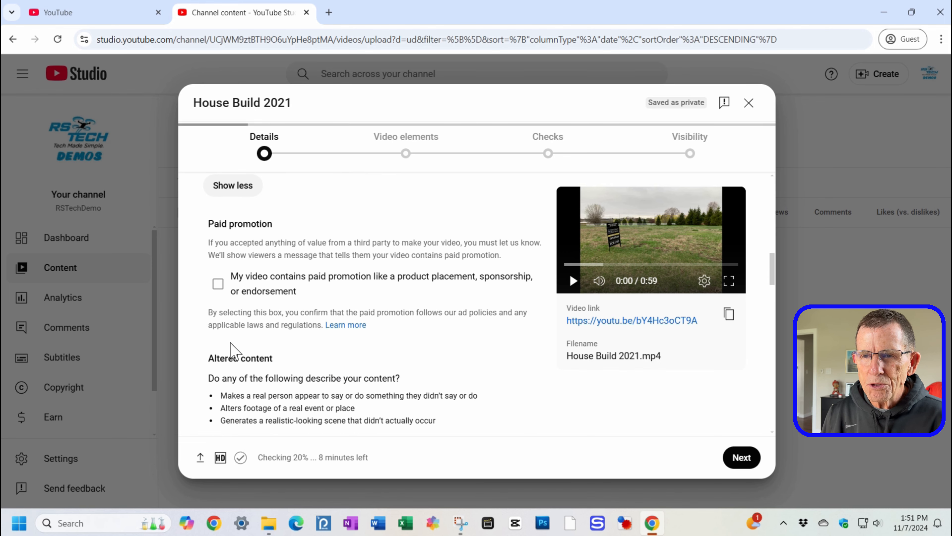
scroll(230, 347, "down", 3)
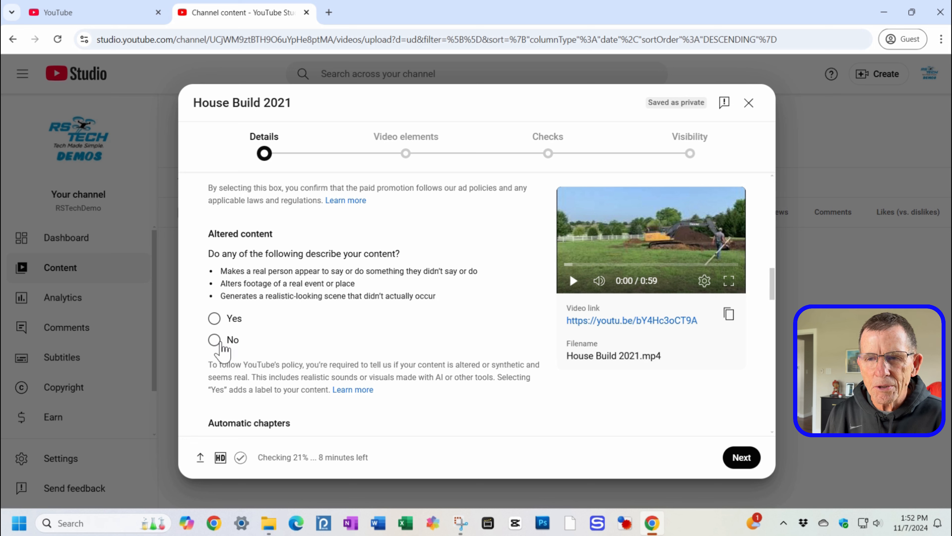
left_click(214, 341)
Step: Set the video language to English and the caption certification to "This content has never aired on television in the U.S."
scroll(358, 345, "down", 5)
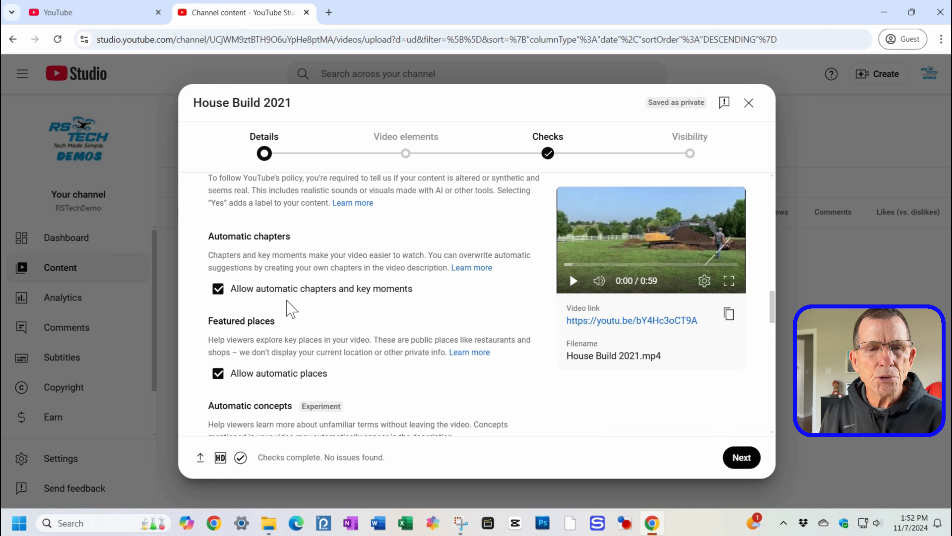
scroll(389, 356, "down", 3)
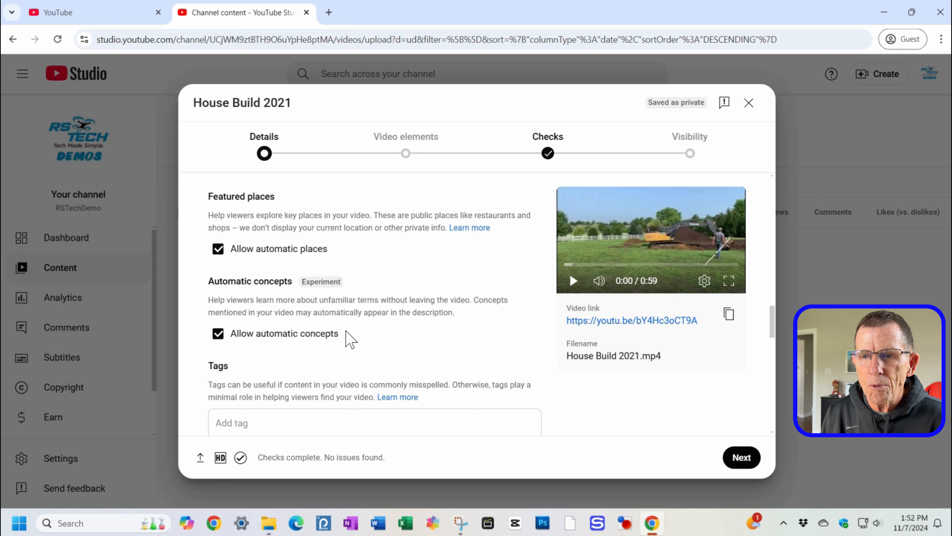
scroll(347, 330, "down", 5)
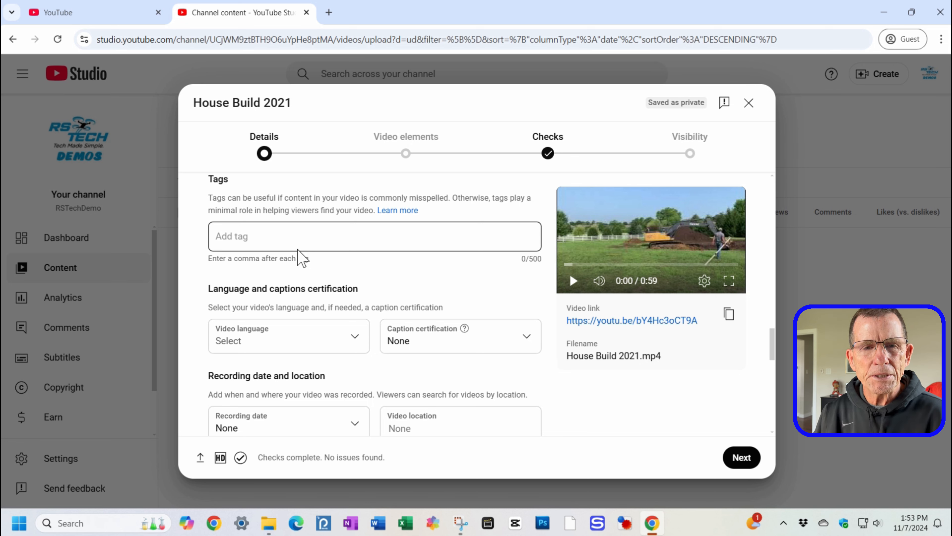
left_click(278, 338)
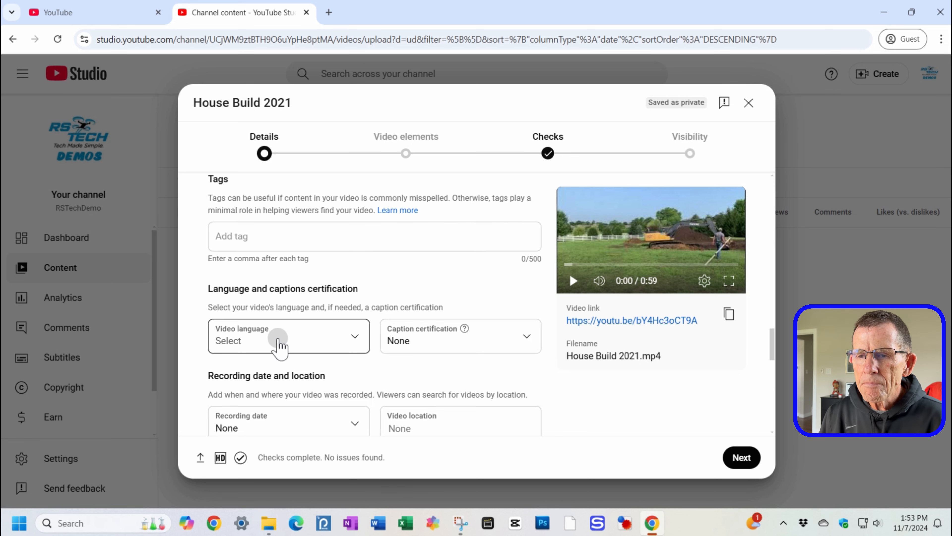
scroll(262, 243, "down", 10)
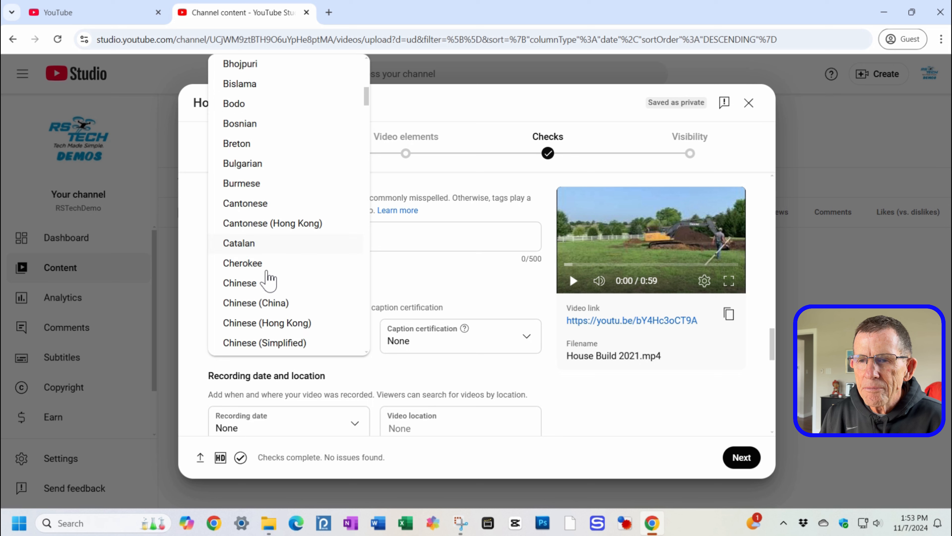
scroll(267, 278, "down", 10)
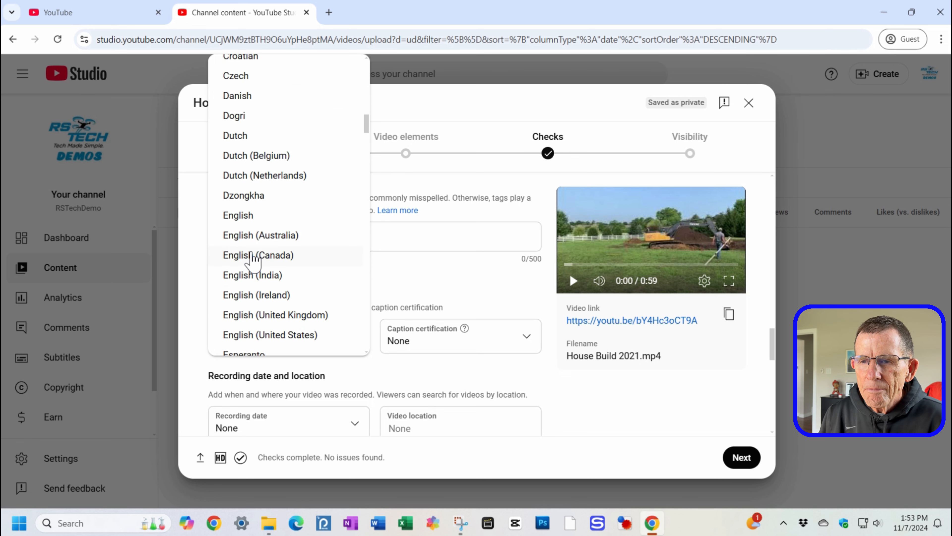
left_click(240, 215)
left_click(413, 339)
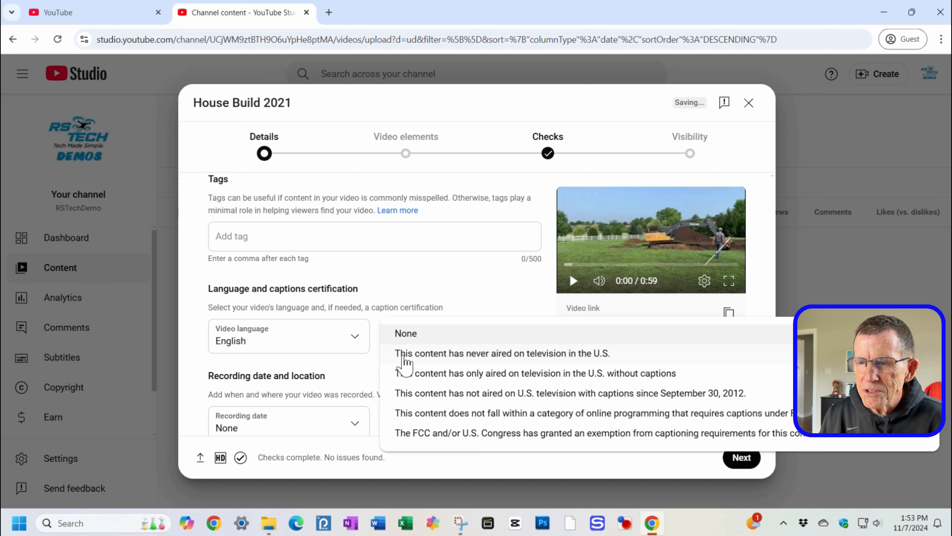
left_click(404, 361)
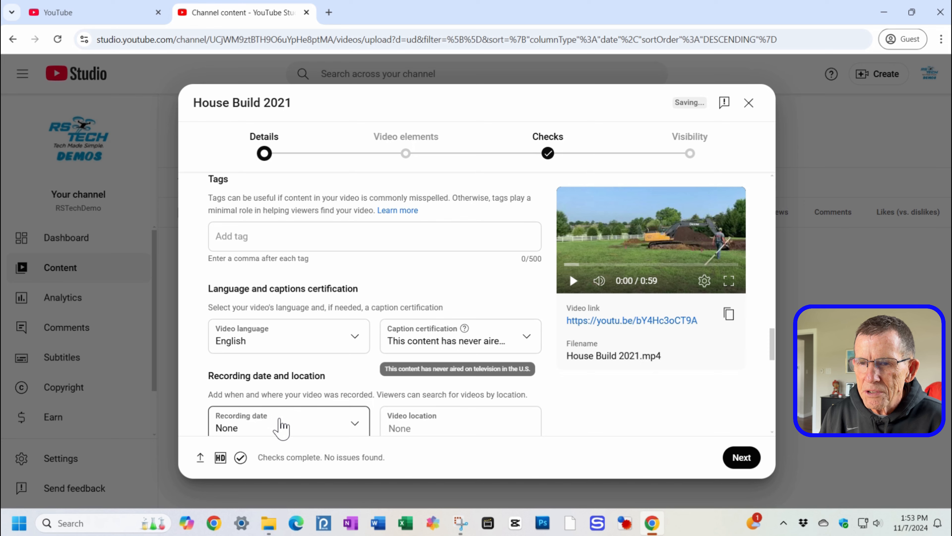
Step: Set the recording date to Nov 7, 2024
scroll(281, 428, "down", 3)
left_click(258, 316)
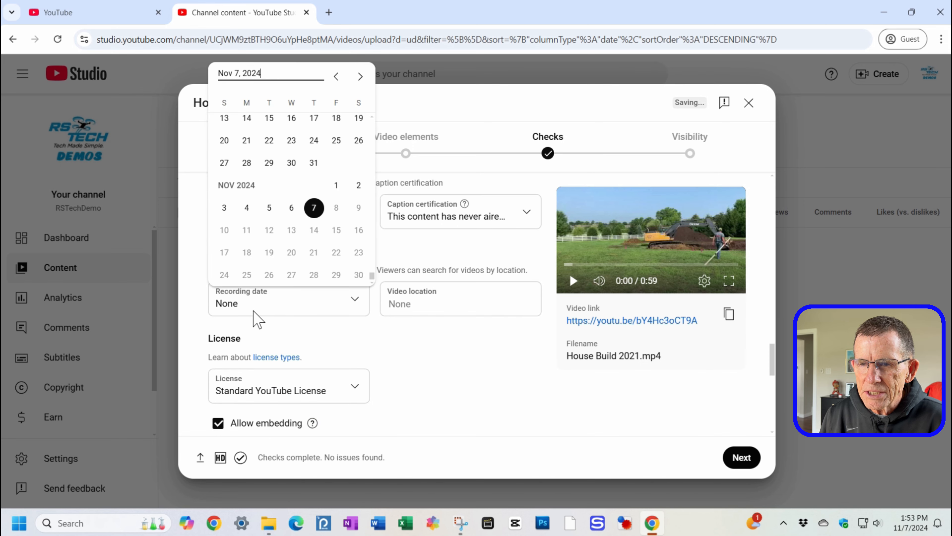
left_click(316, 211)
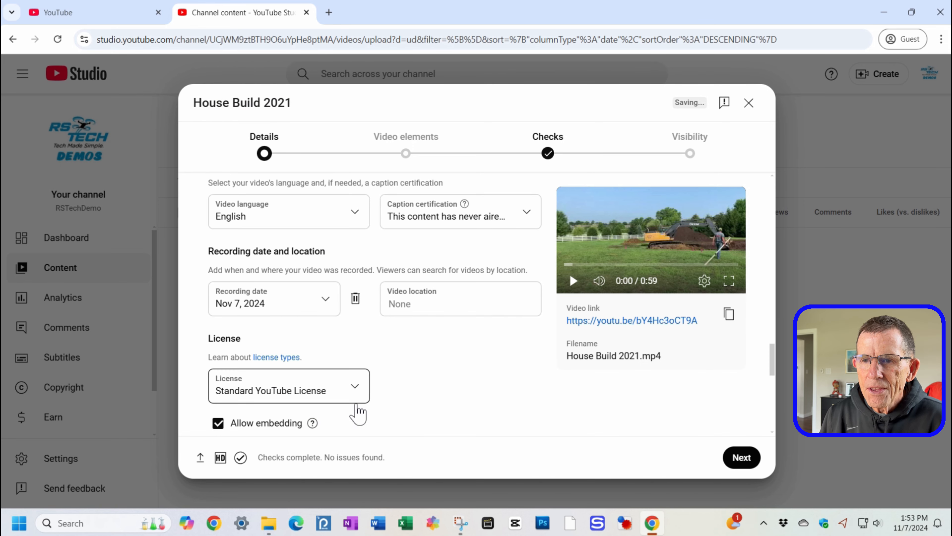
Step: Set the video's category to Howto & Style
scroll(358, 413, "down", 5)
scroll(359, 409, "up", 1)
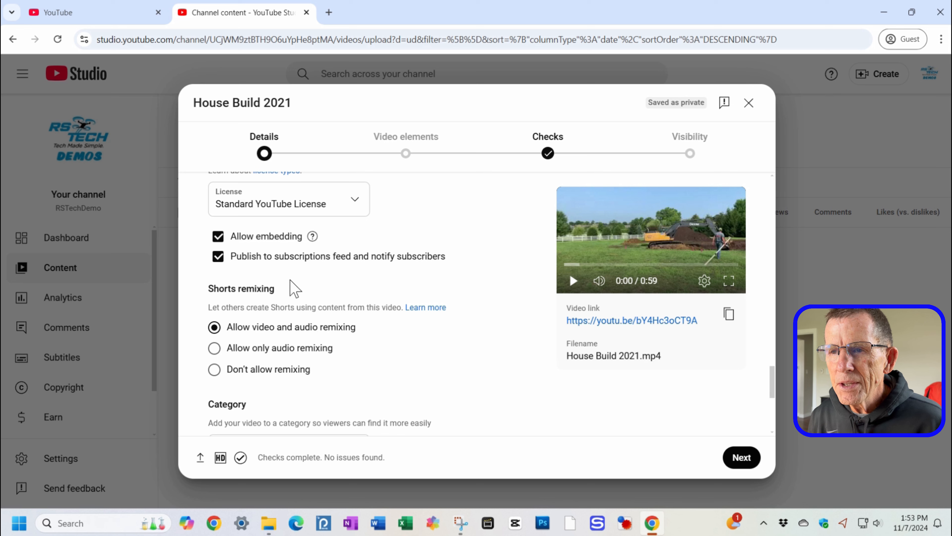
scroll(292, 283, "up", 1)
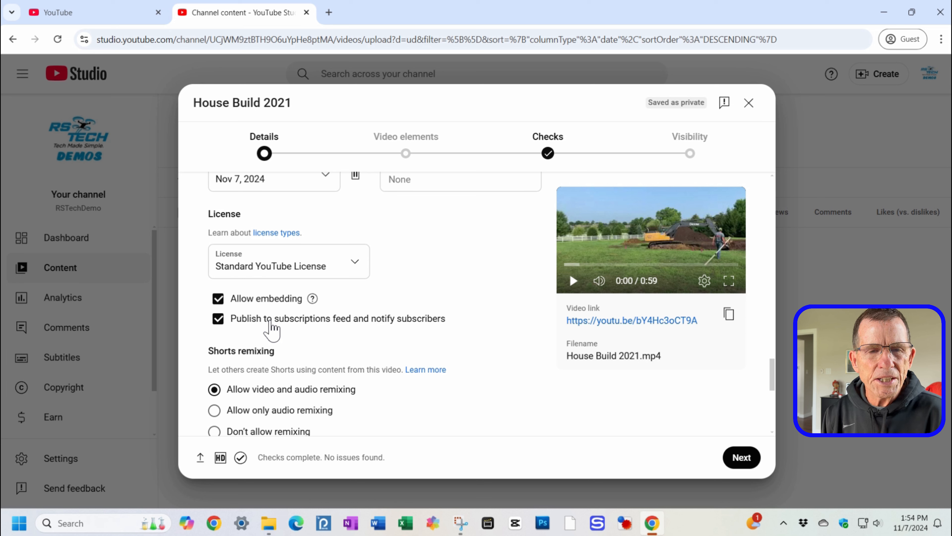
scroll(272, 327, "down", 3)
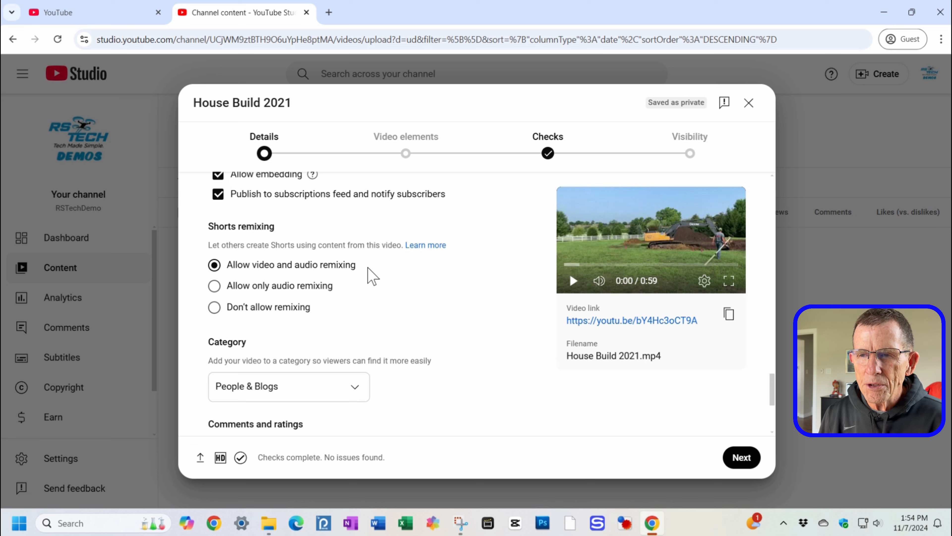
scroll(370, 293, "down", 3)
left_click(309, 262)
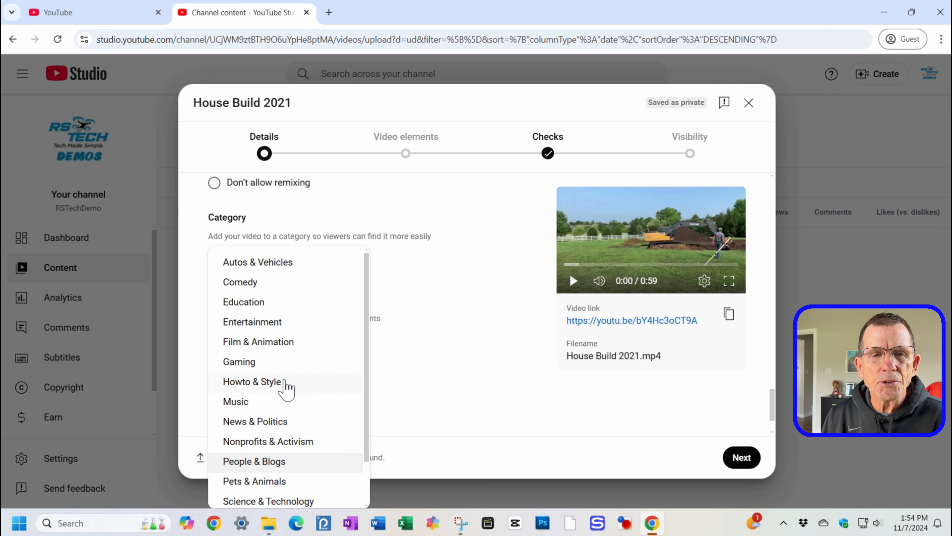
left_click(287, 383)
scroll(389, 360, "down", 1)
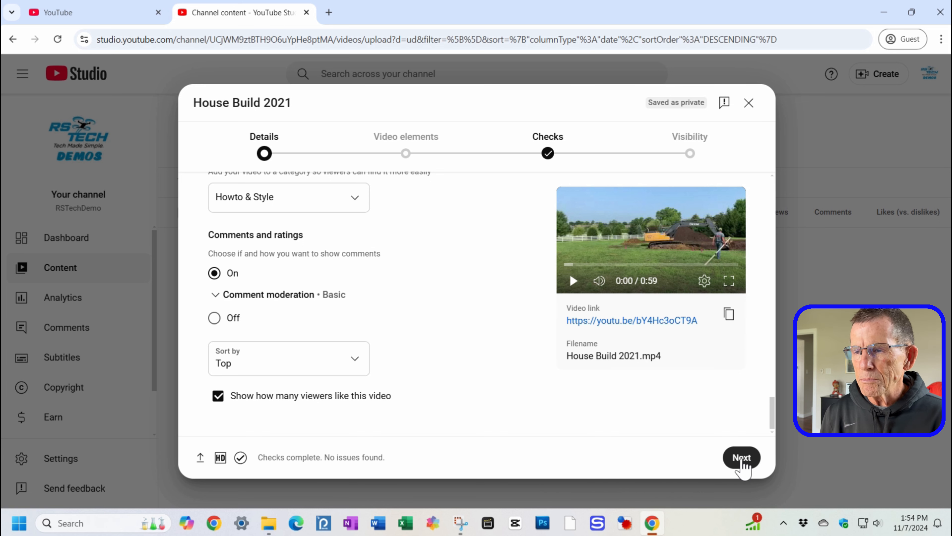
Step: Advance through Video elements and Checks, opening the end screen editor and discarding it without changes
left_click(742, 458)
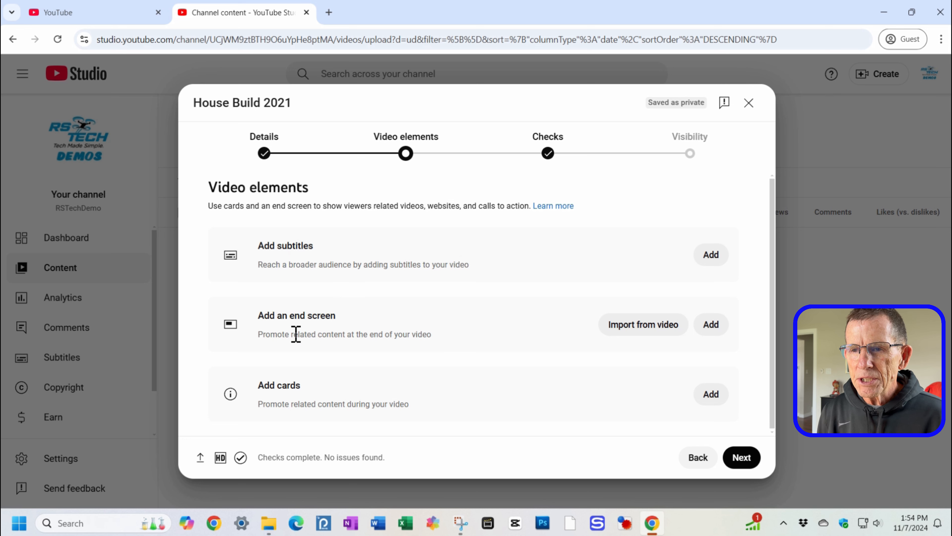
left_click(708, 336)
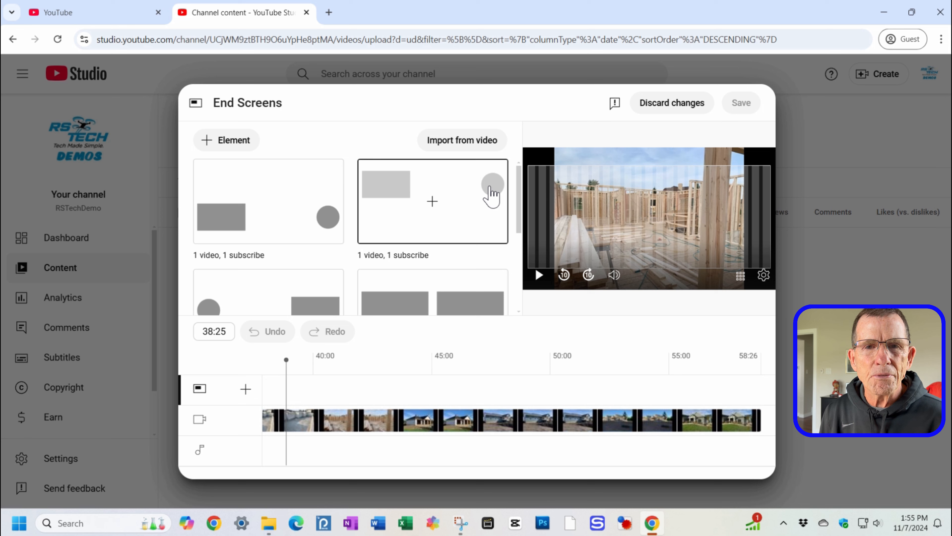
left_click(677, 108)
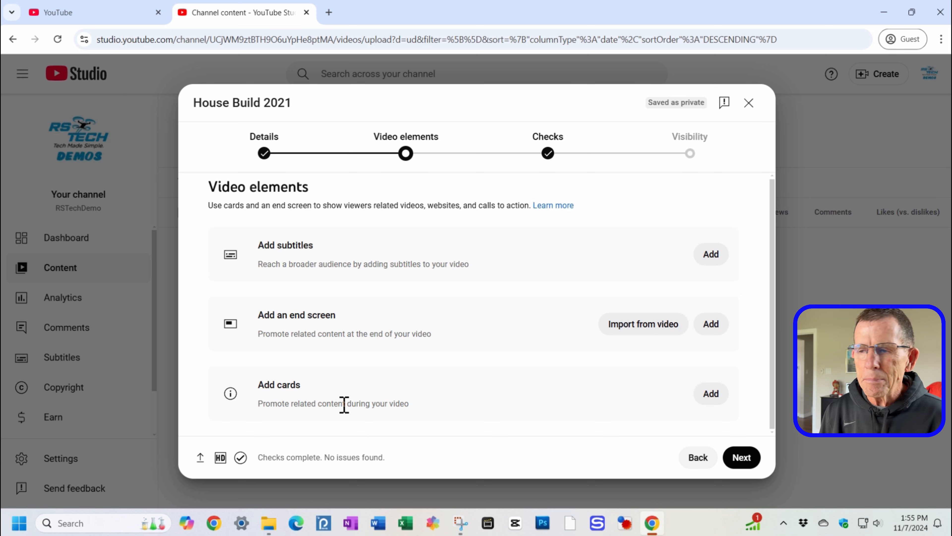
left_click(738, 465)
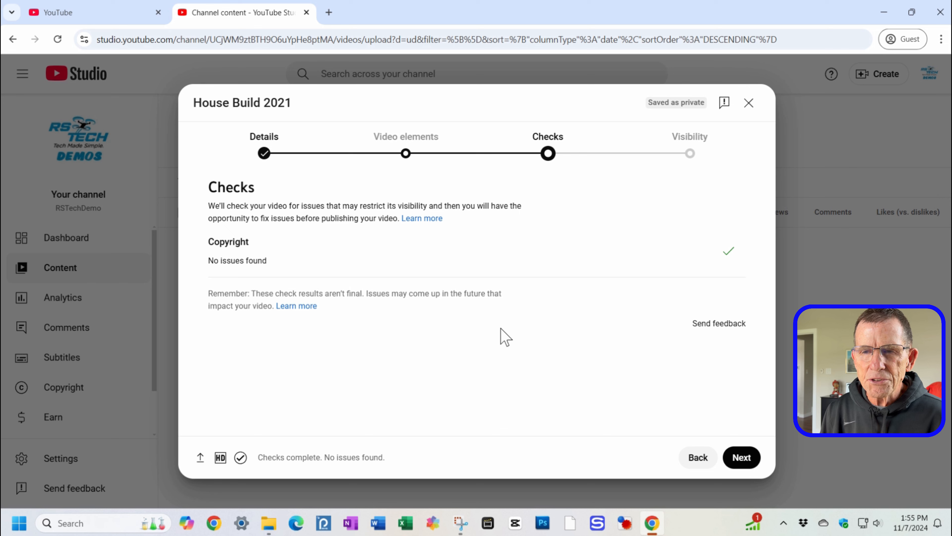
left_click(739, 460)
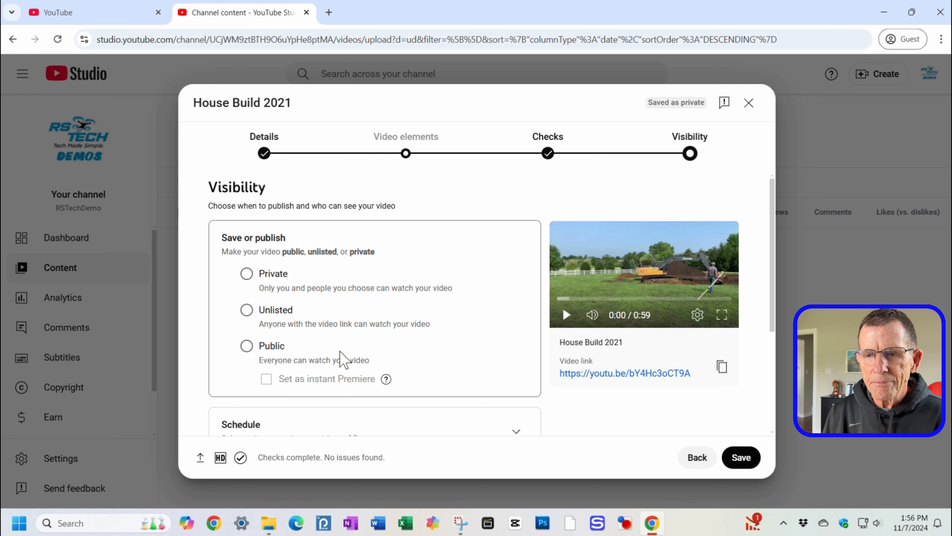
Step: Set the video's visibility to Unlisted and save the upload
scroll(340, 351, "down", 3)
scroll(340, 351, "up", 1)
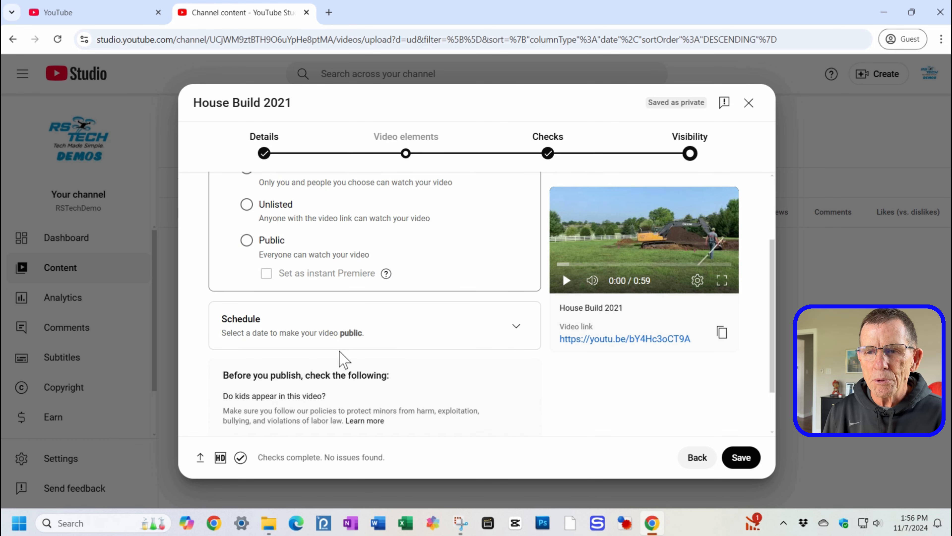
scroll(389, 406, "down", 2)
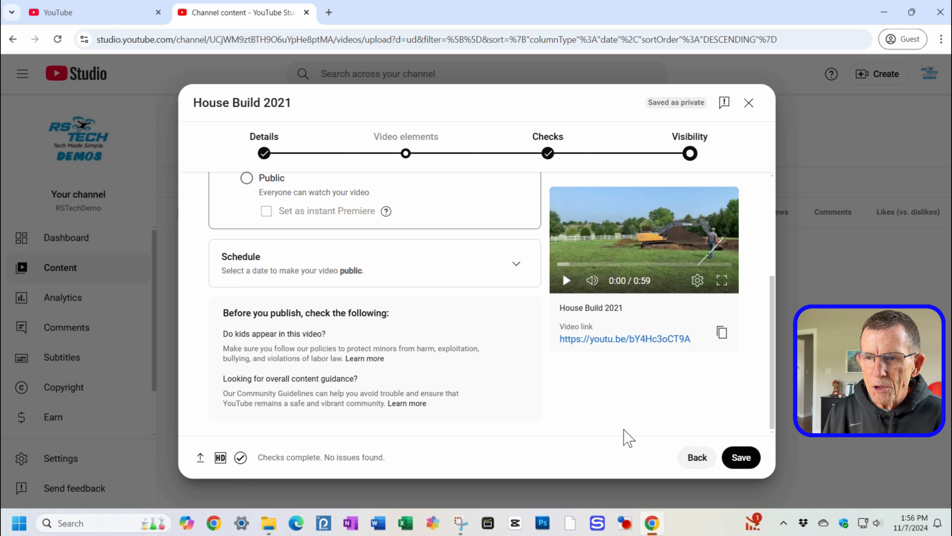
left_click(741, 458)
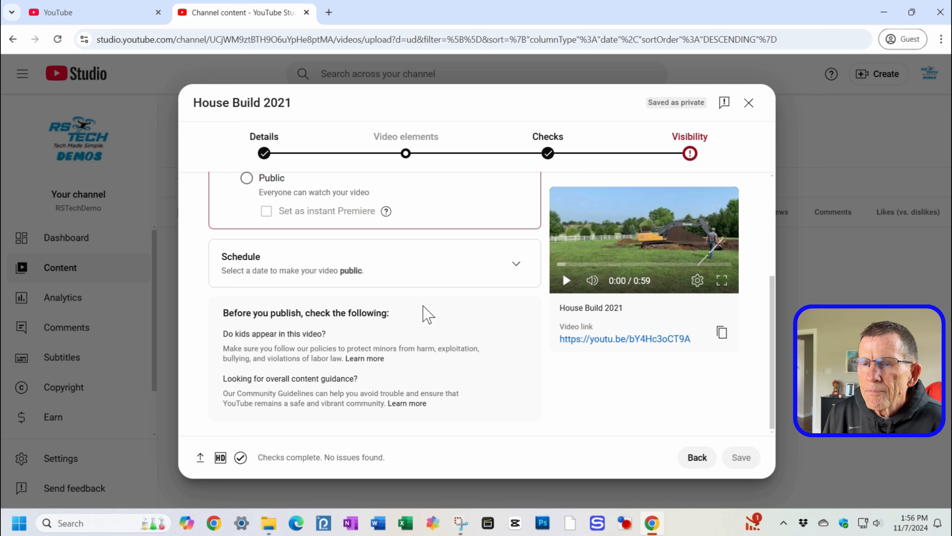
scroll(425, 311, "up", 3)
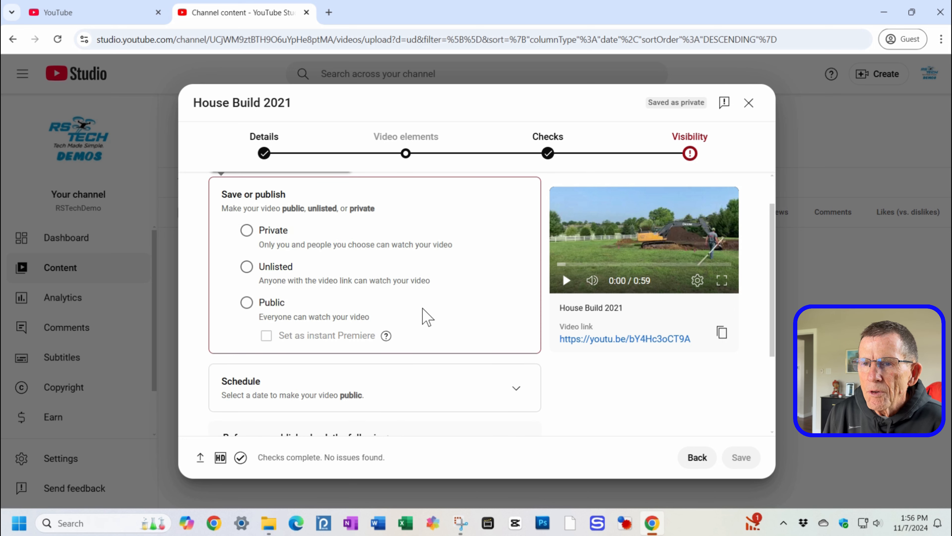
left_click(246, 267)
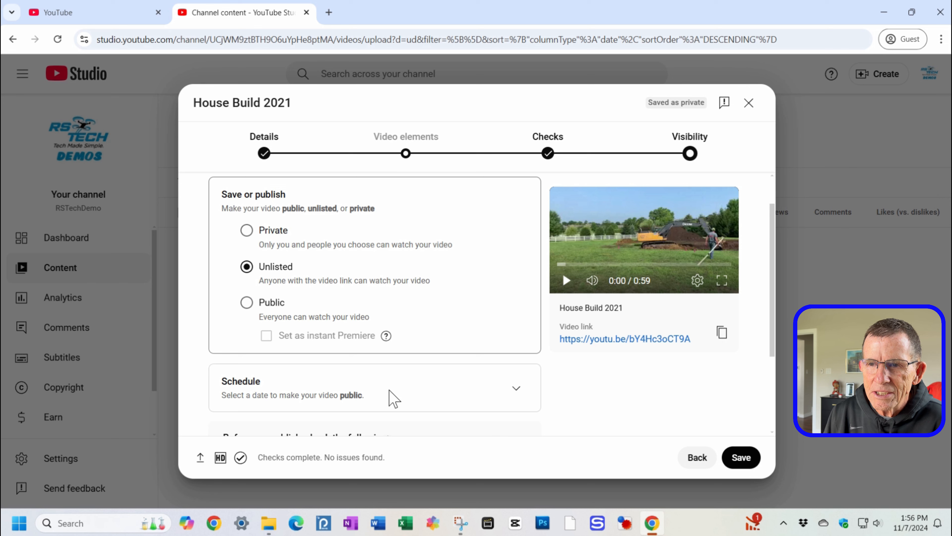
left_click(741, 461)
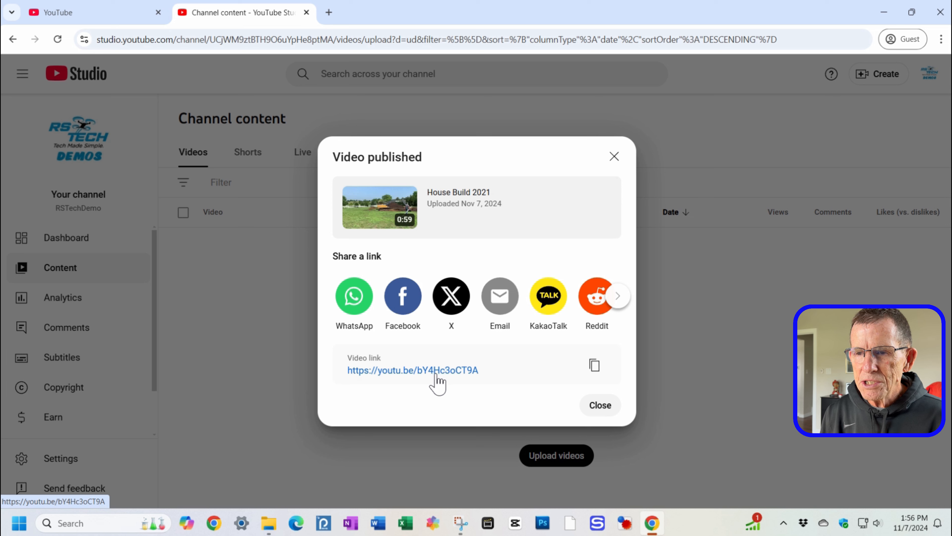
Step: Copy the published video's link and close the publish dialog
left_click(595, 366)
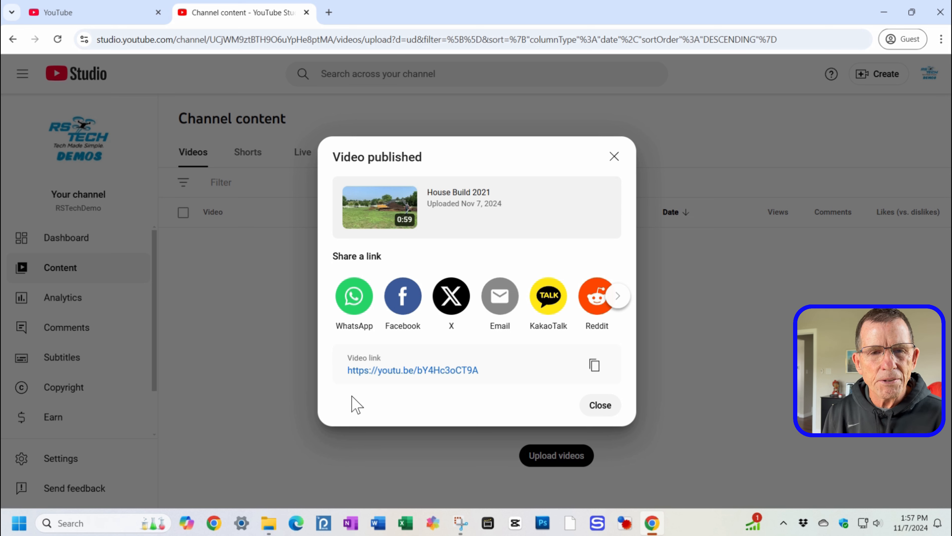
left_click(600, 406)
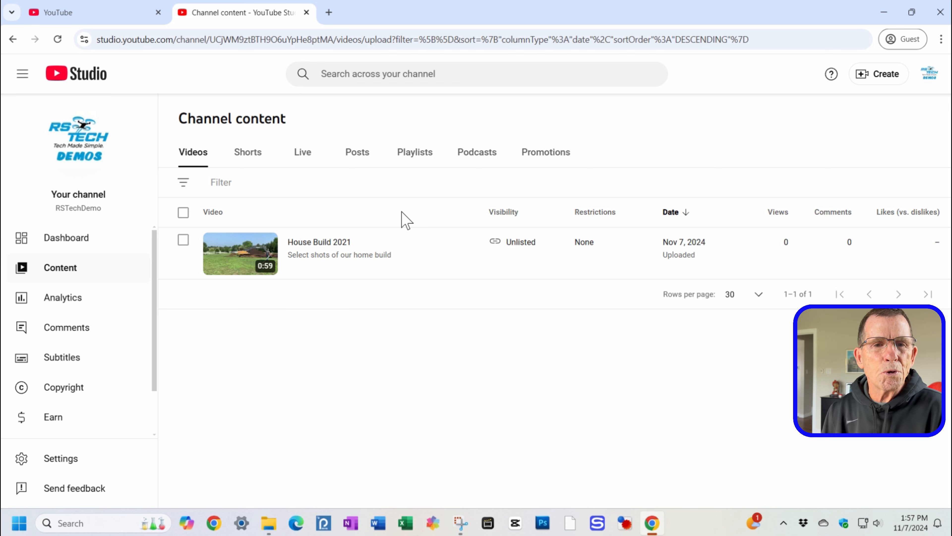
left_click(879, 75)
left_click(752, 215)
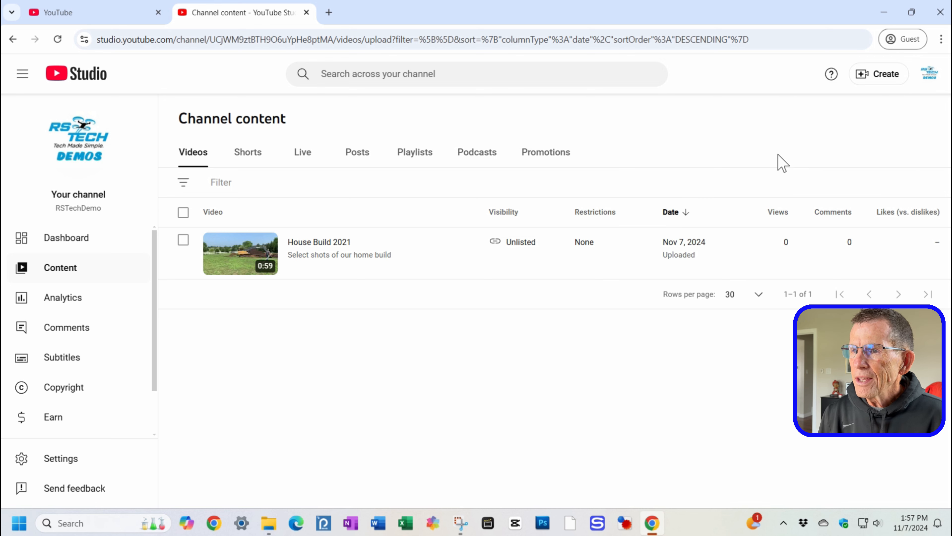
Step: Start a new upload and pick House Build 2021 AI from the Created Videos folder
left_click(869, 76)
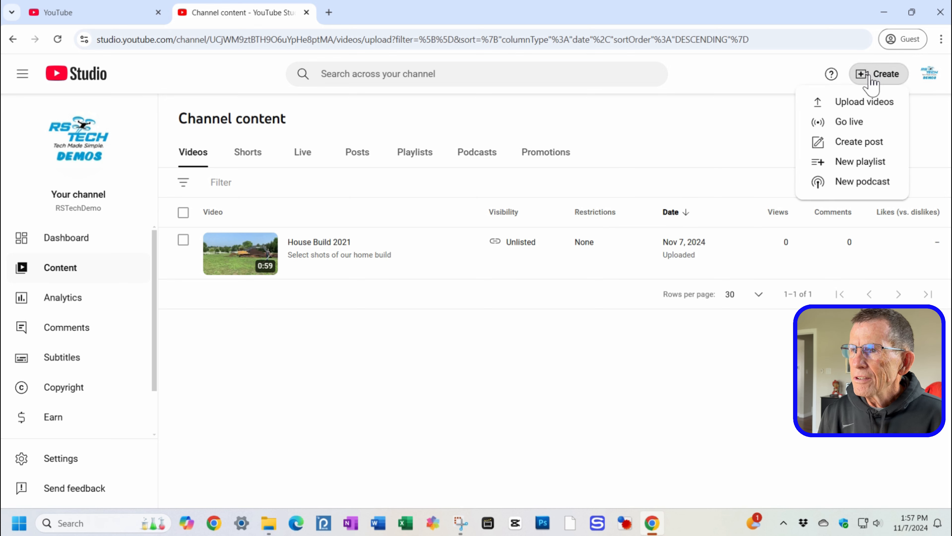
left_click(858, 107)
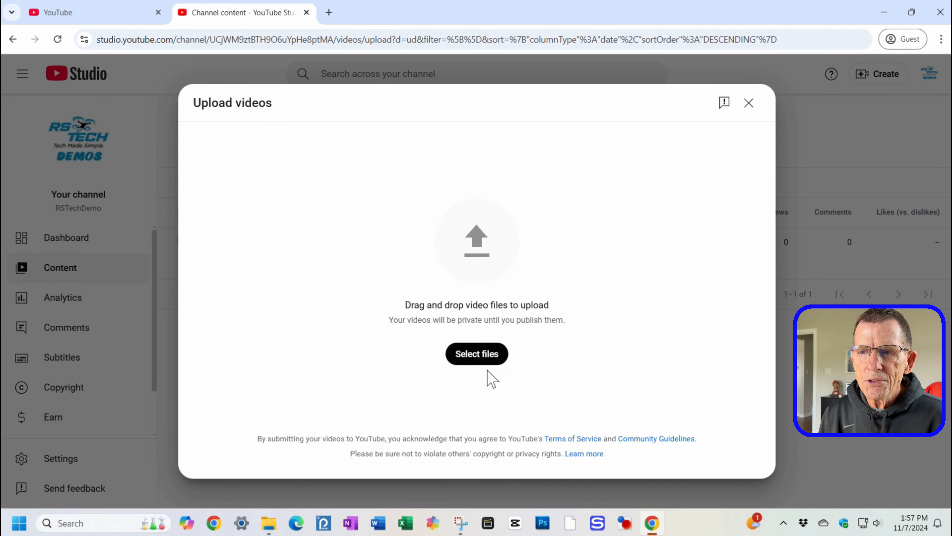
left_click(477, 358)
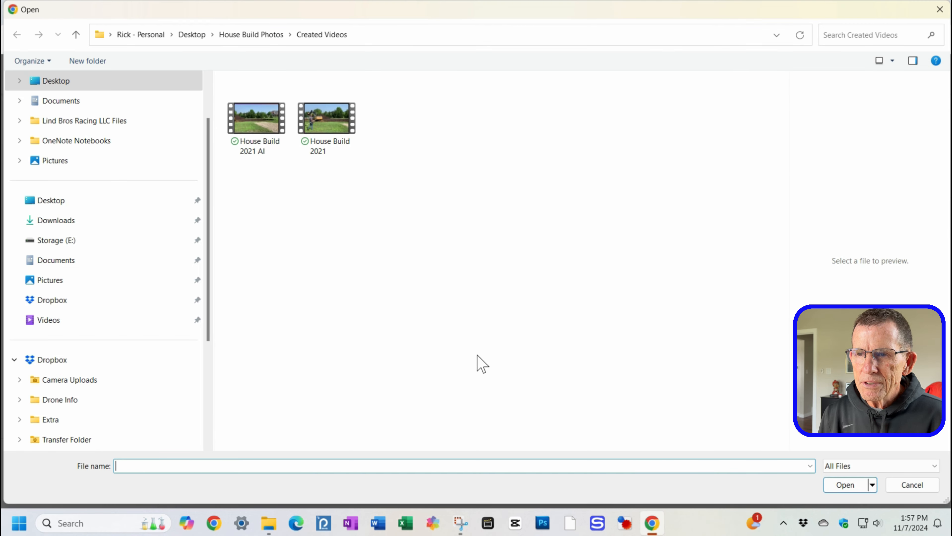
left_click(264, 127)
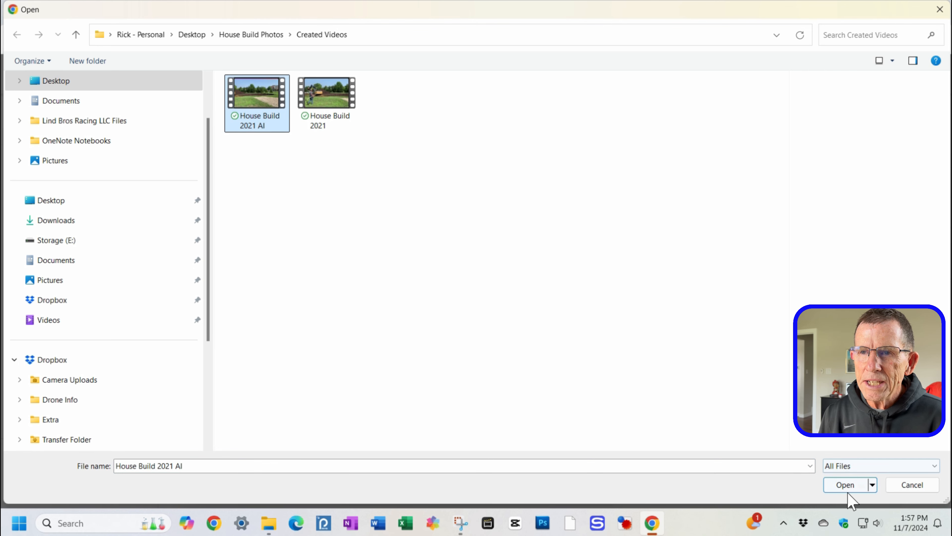
left_click(842, 486)
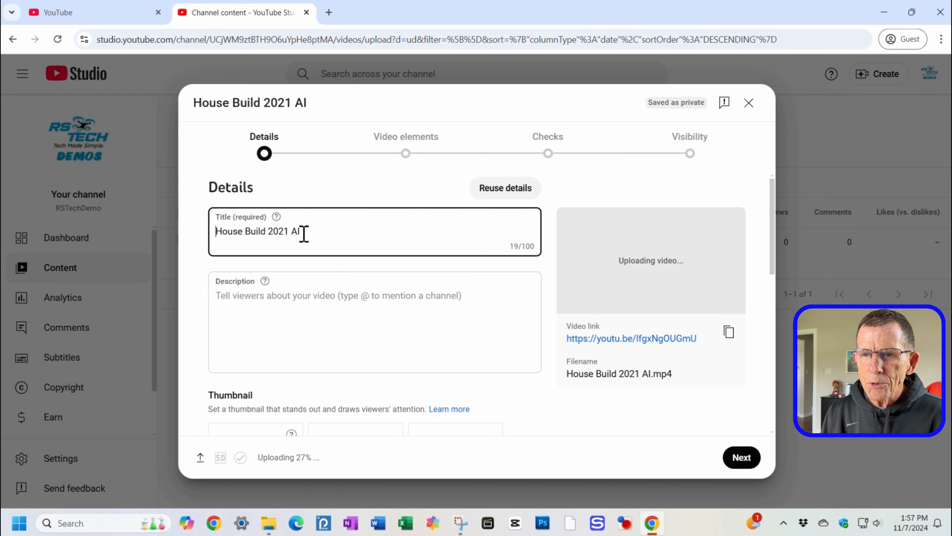
Step: Change the video title to House Build 2021 With AI editing
double_click(293, 233)
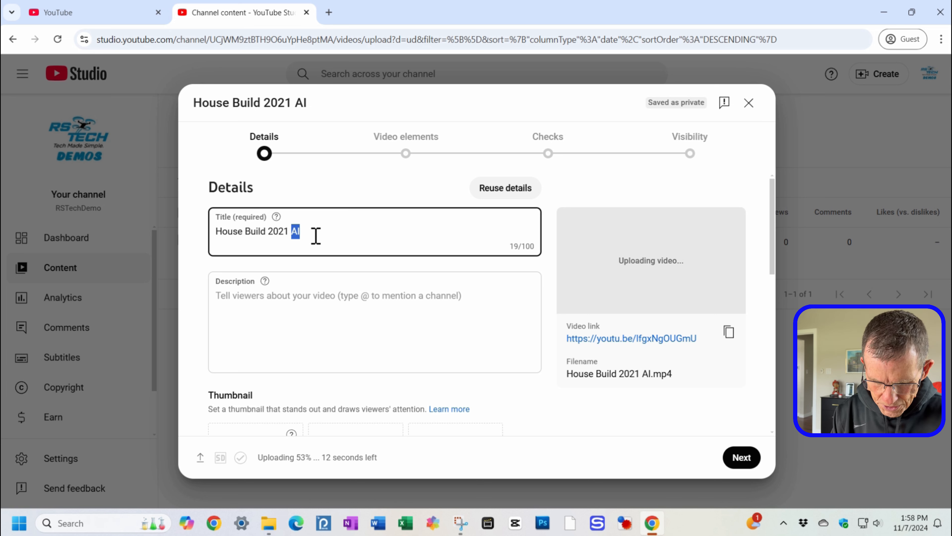
type("With AI ")
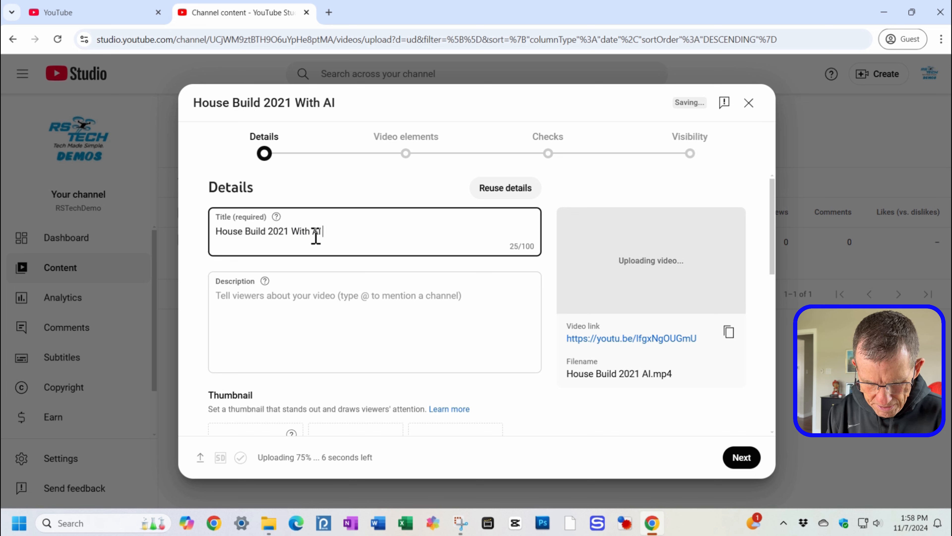
type("editing")
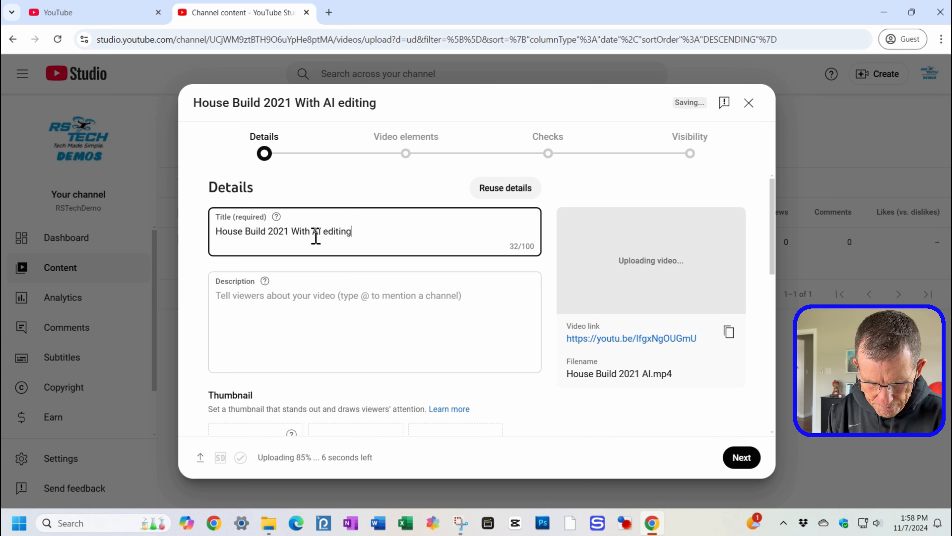
Step: Enter the description "A movie of our house build, with Artificial Intelligence providing enhancements."
left_click(308, 301)
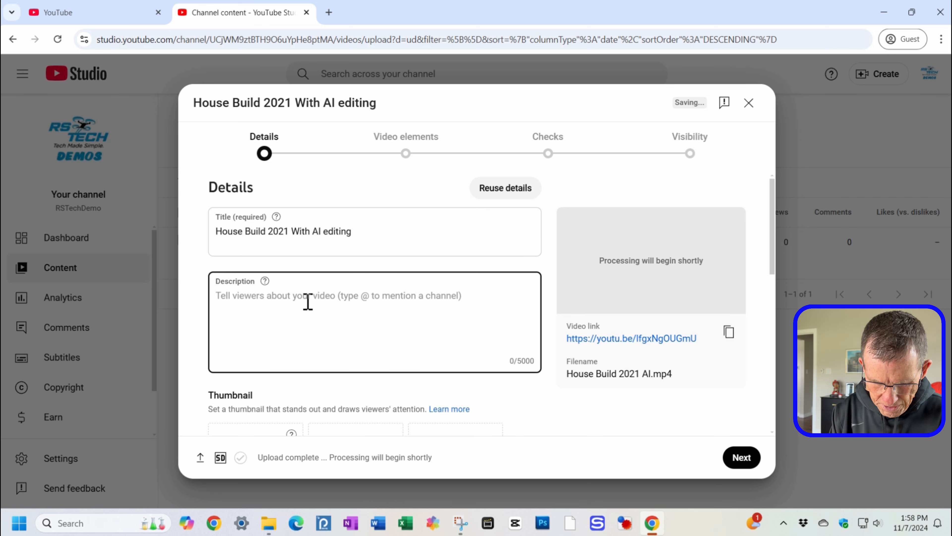
type("A m")
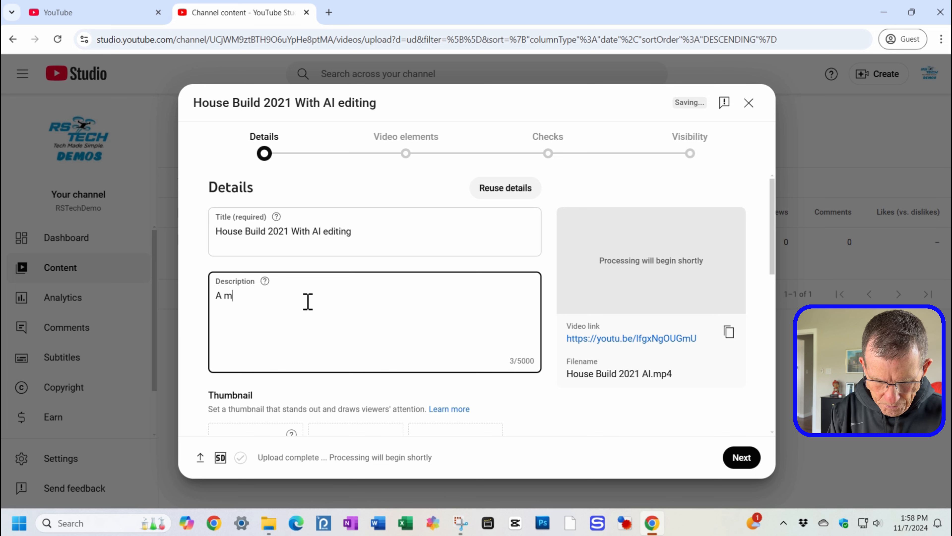
type("ovie of our h")
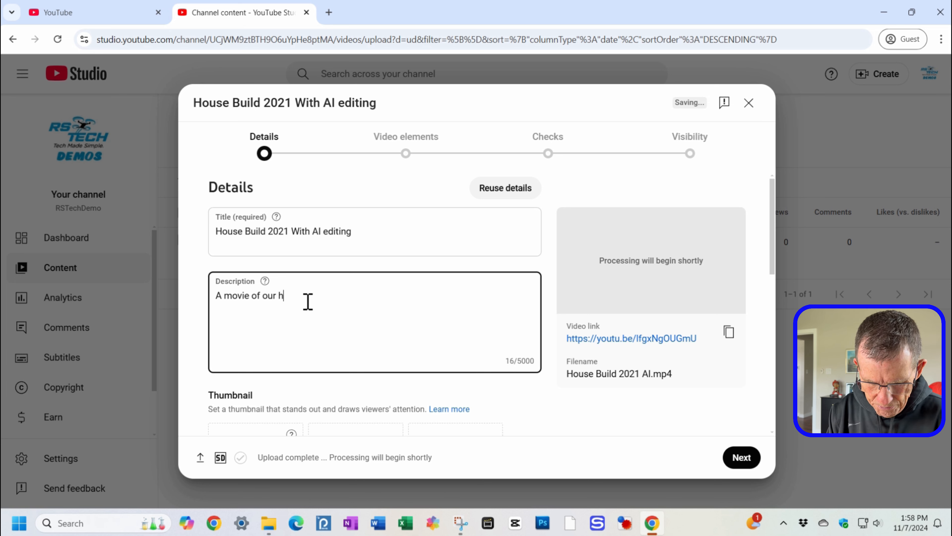
type("ouse ouild")
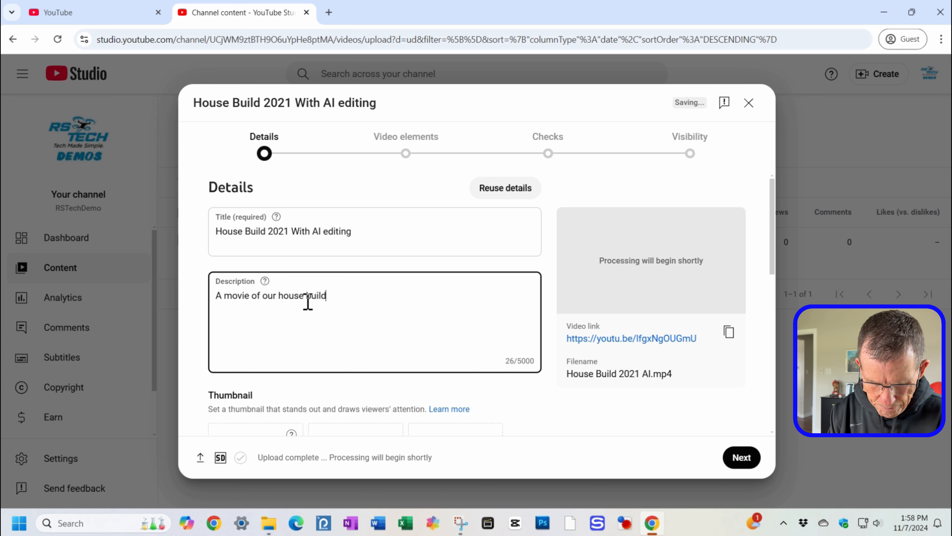
type(", with A")
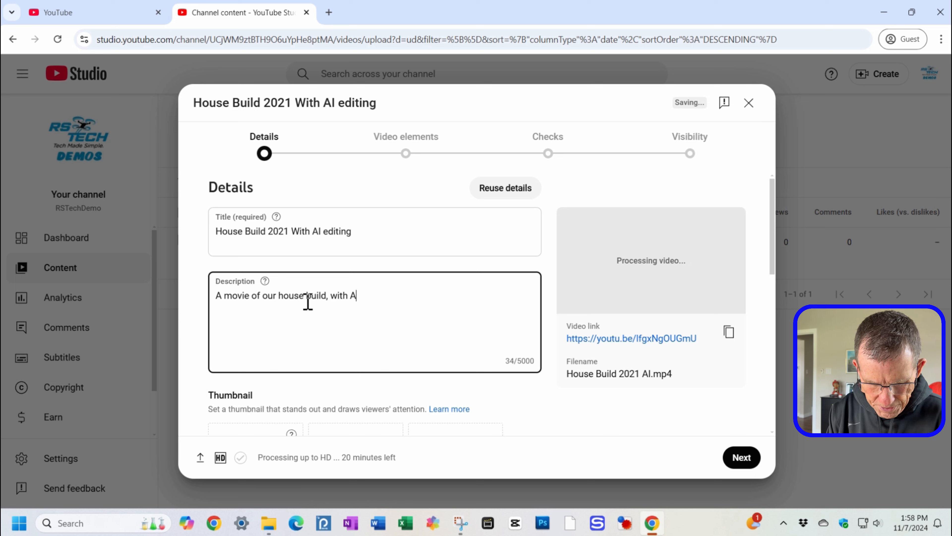
type("rtif")
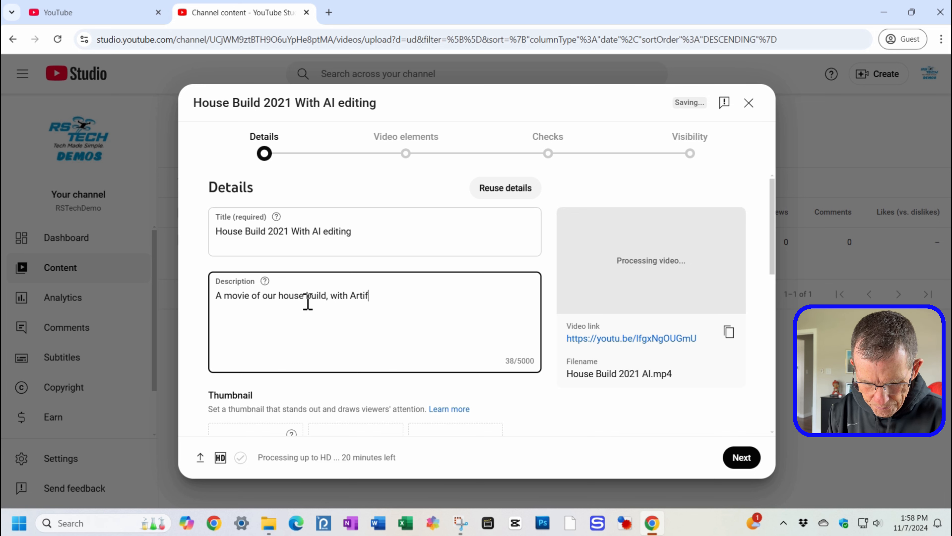
type("icial I")
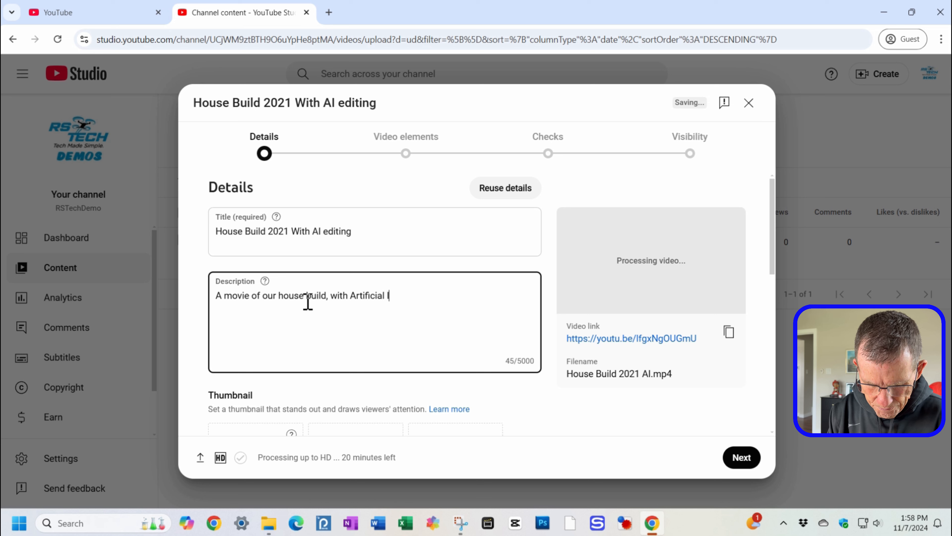
type("ntelligence ")
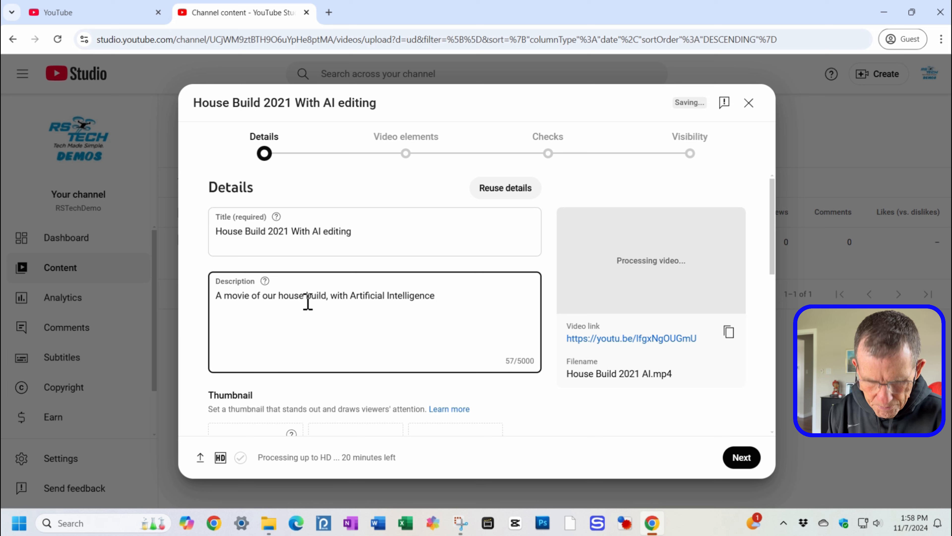
type("pro")
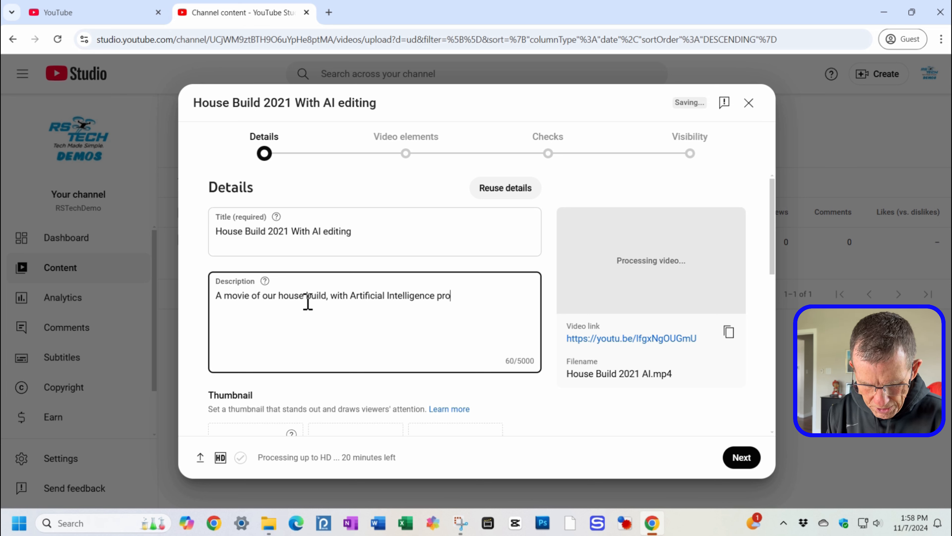
type("viding enhanc")
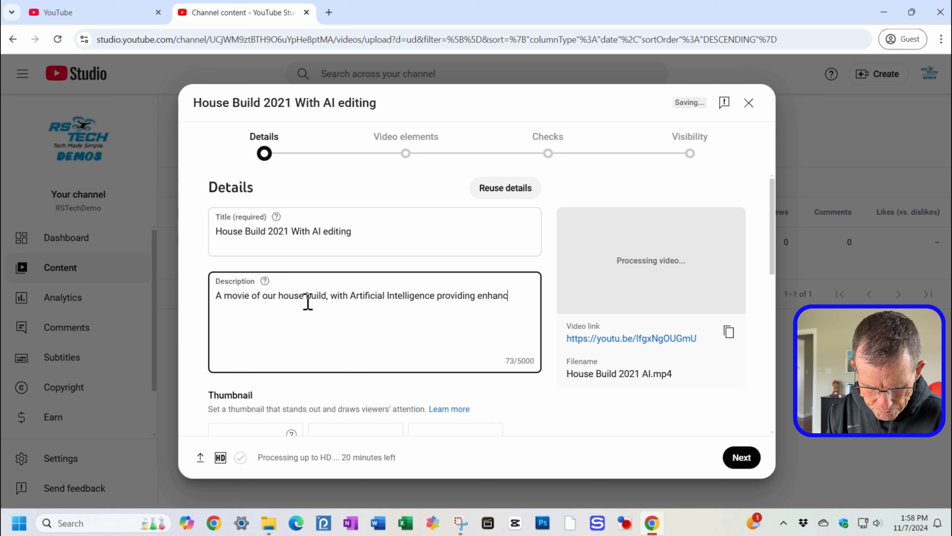
type("emetns")
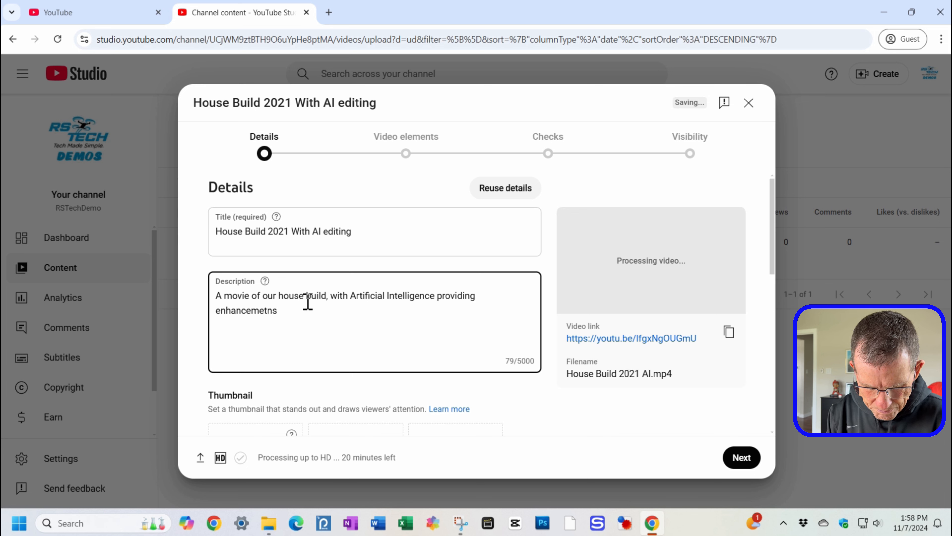
key("BackSpace")
key("BackSpace")
key("BackSpace")
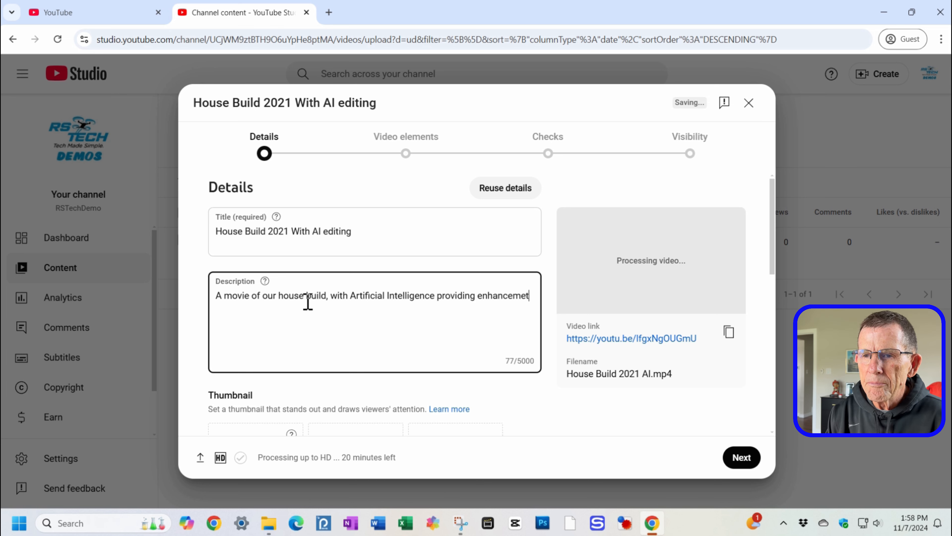
type("nts.")
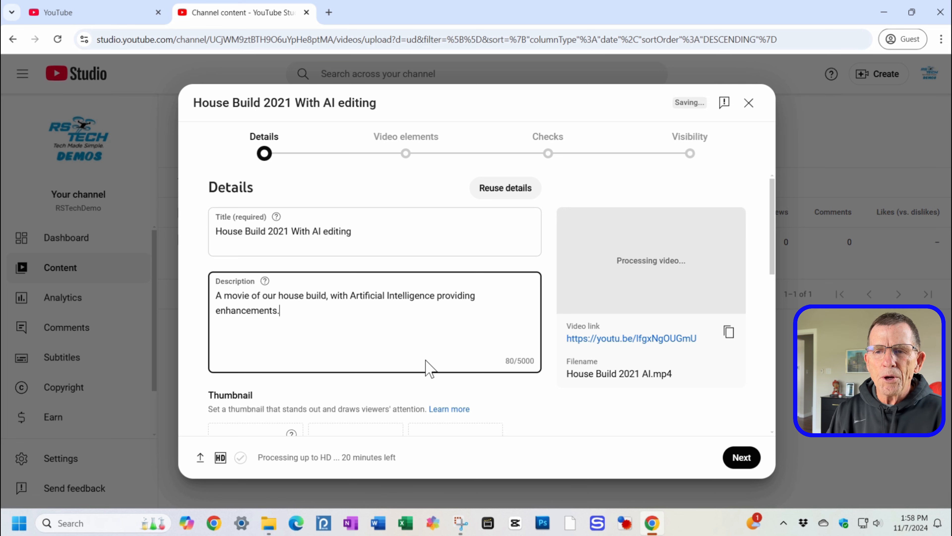
Step: Add the video to the Home Build Videos playlist
scroll(423, 362, "down", 3)
scroll(298, 317, "down", 2)
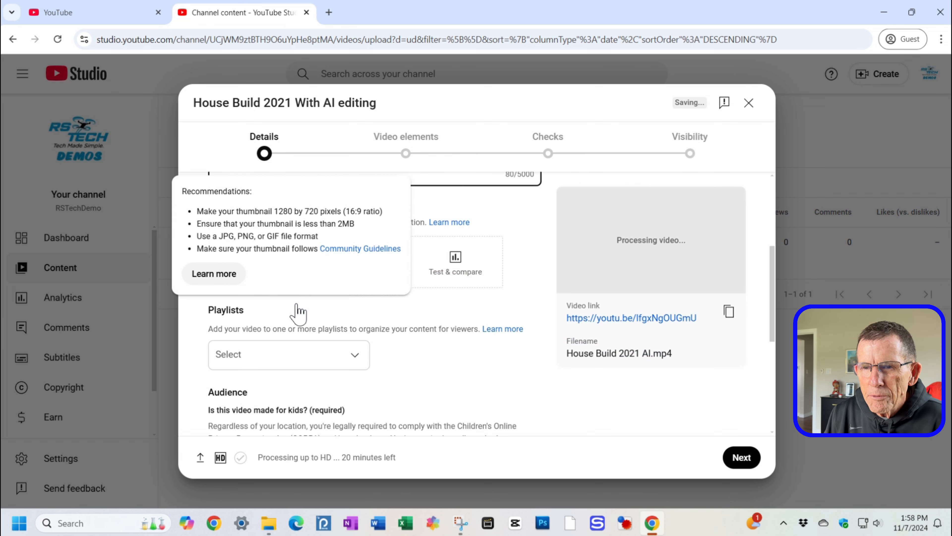
left_click(240, 365)
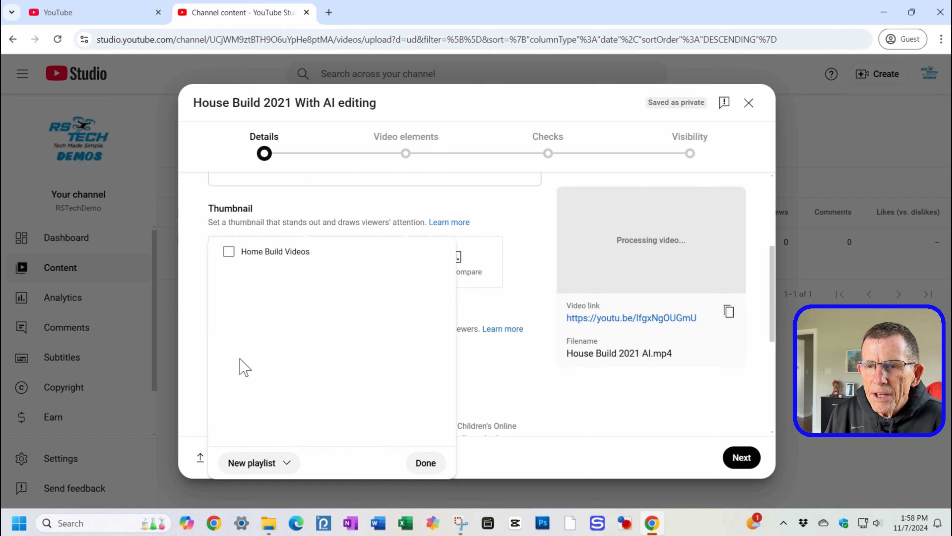
left_click(229, 251)
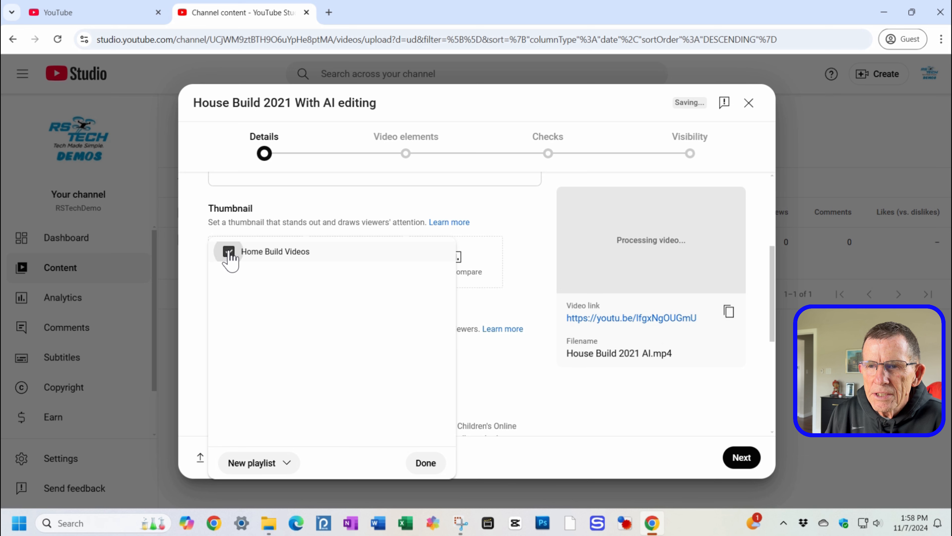
left_click(422, 467)
Step: Mark the video as not made for kids and expand the additional settings
scroll(330, 402, "down", 5)
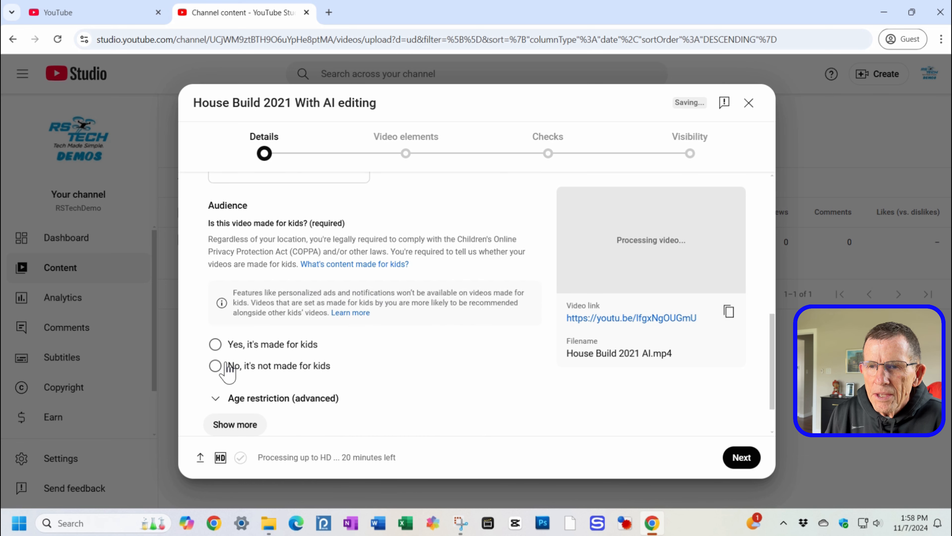
left_click(215, 367)
scroll(237, 413, "down", 1)
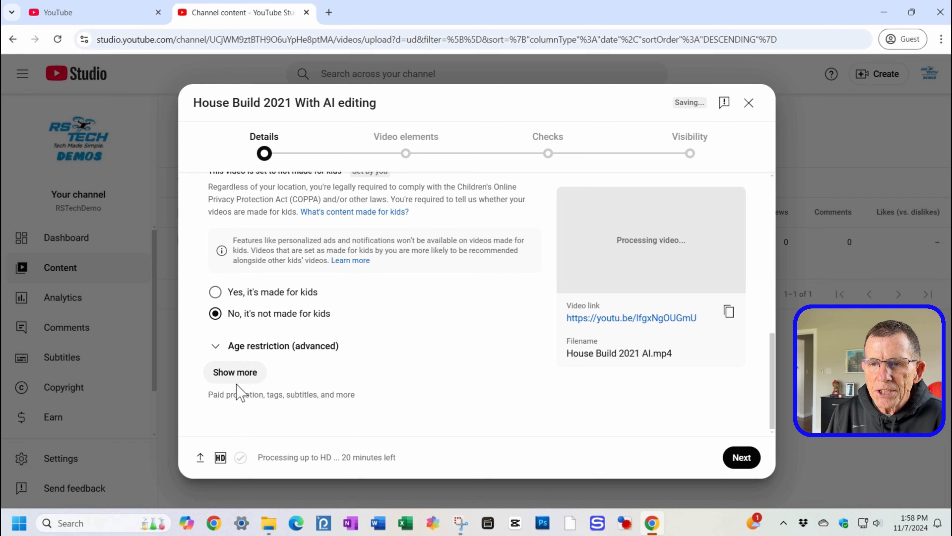
left_click(235, 372)
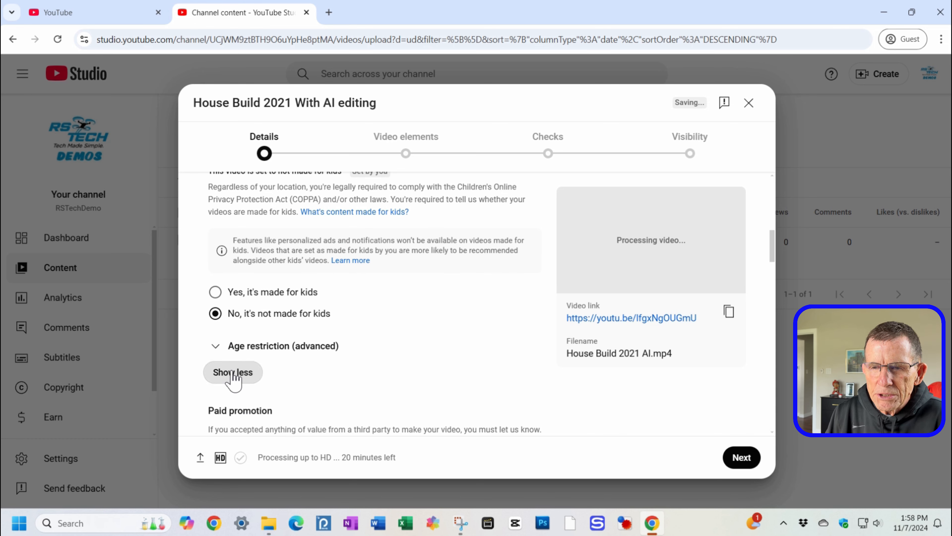
Step: Answer the altered content question in the additional settings
scroll(251, 382, "down", 5)
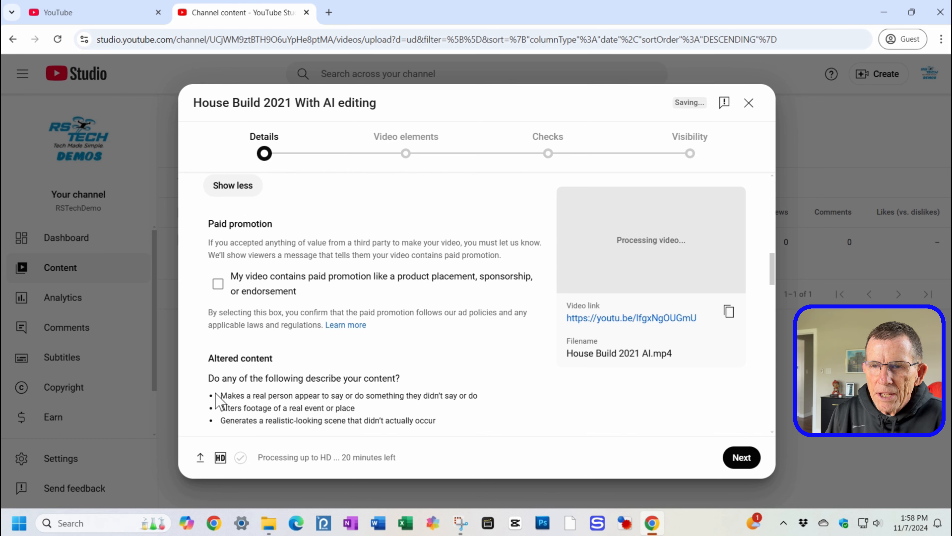
scroll(287, 360, "down", 3)
left_click(219, 341)
scroll(302, 334, "down", 1)
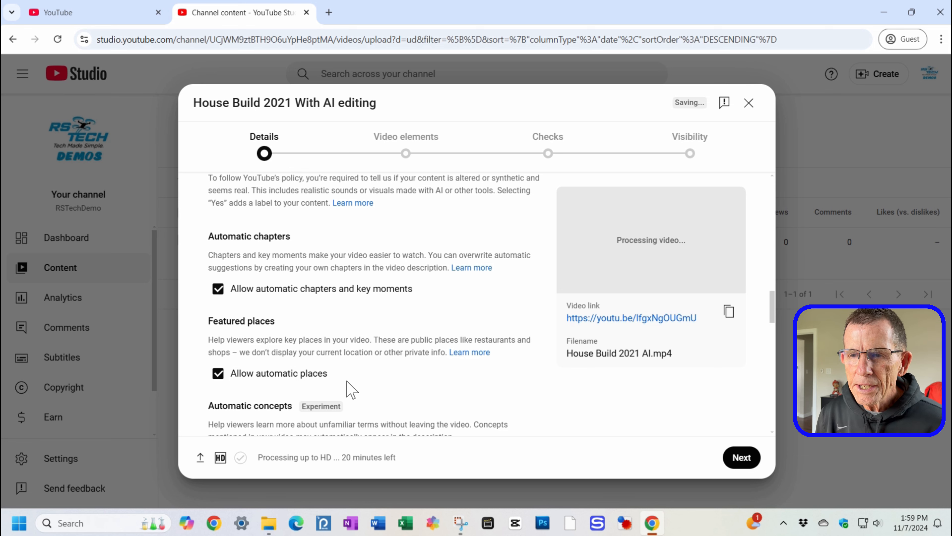
scroll(351, 390, "down", 4)
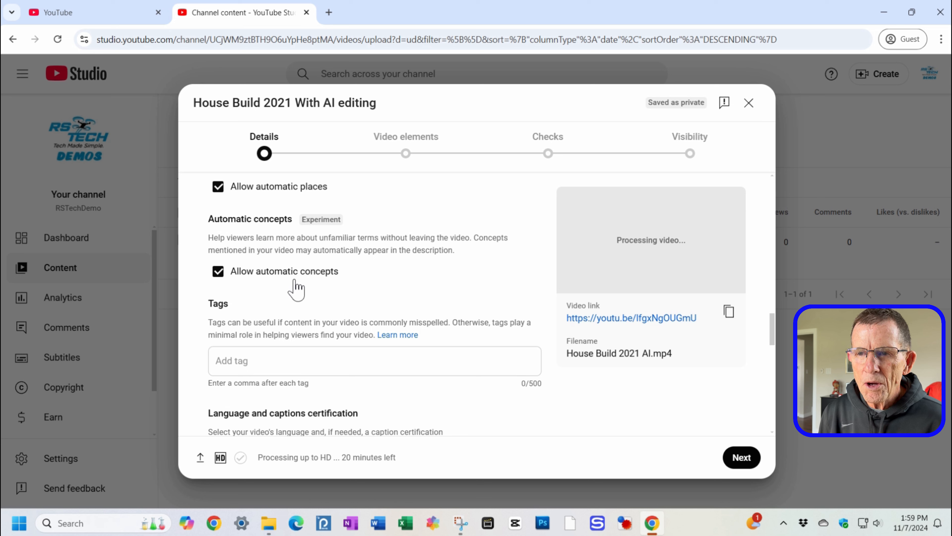
Step: Set the video language to English and the caption certification to never aired on U.S. television
scroll(336, 359, "down", 3)
left_click(336, 360)
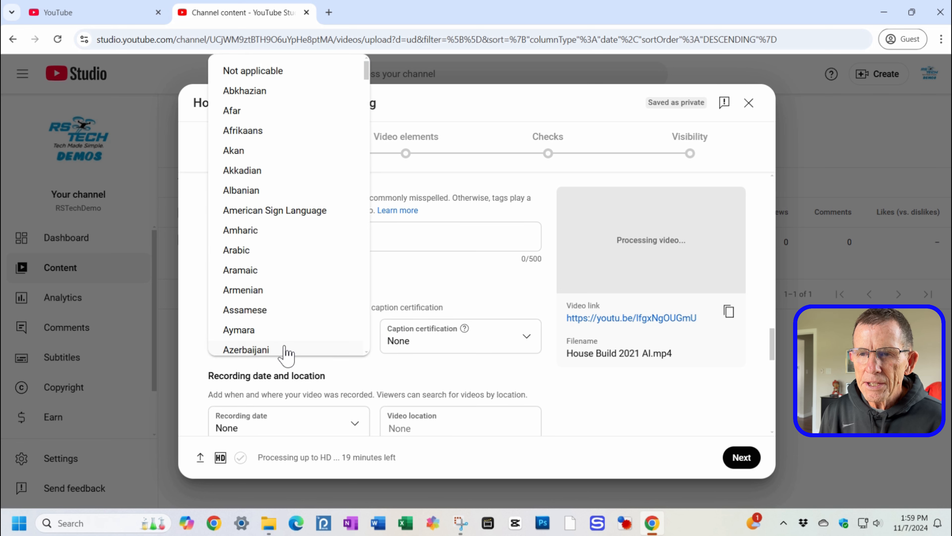
scroll(259, 259, "down", 5)
scroll(262, 264, "down", 15)
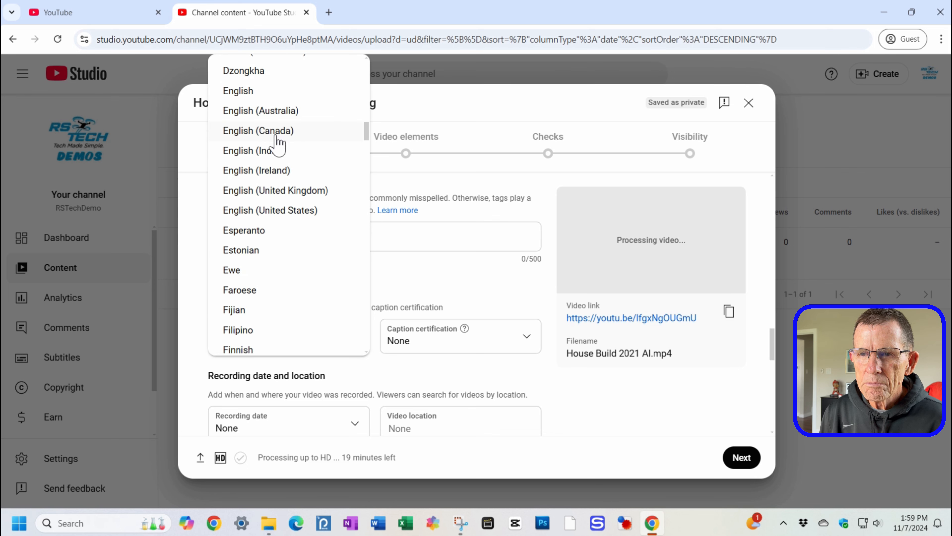
left_click(273, 92)
left_click(407, 354)
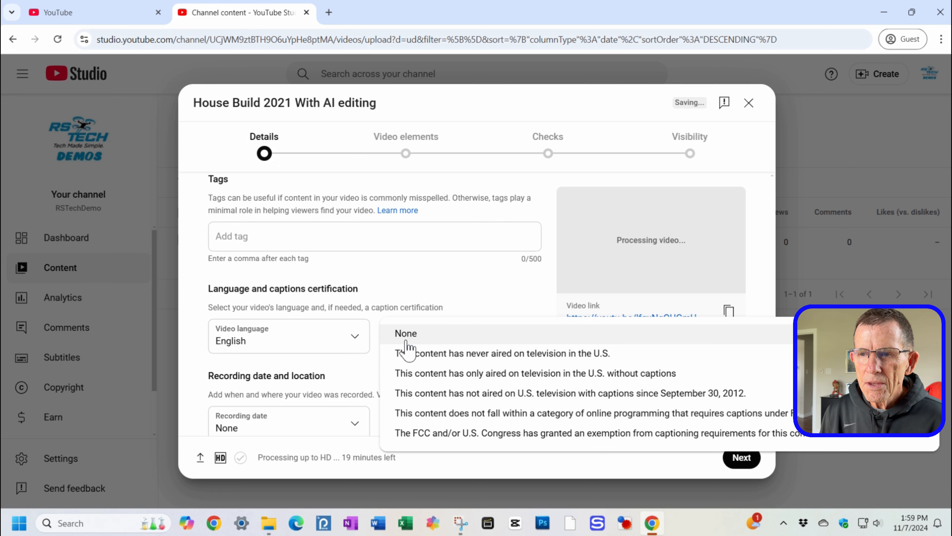
left_click(417, 360)
Step: Set the recording date to Nov 7, 2024
scroll(418, 359, "down", 5)
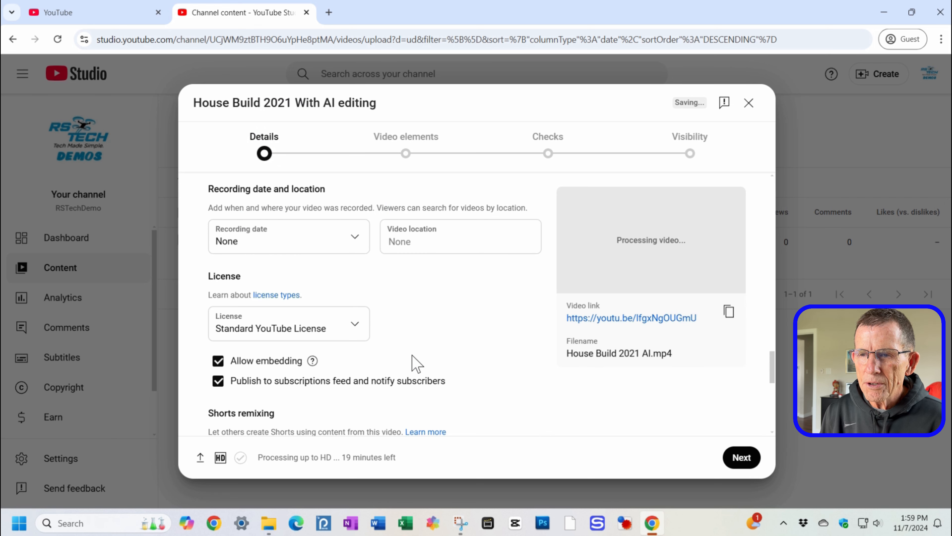
left_click(270, 245)
left_click(313, 366)
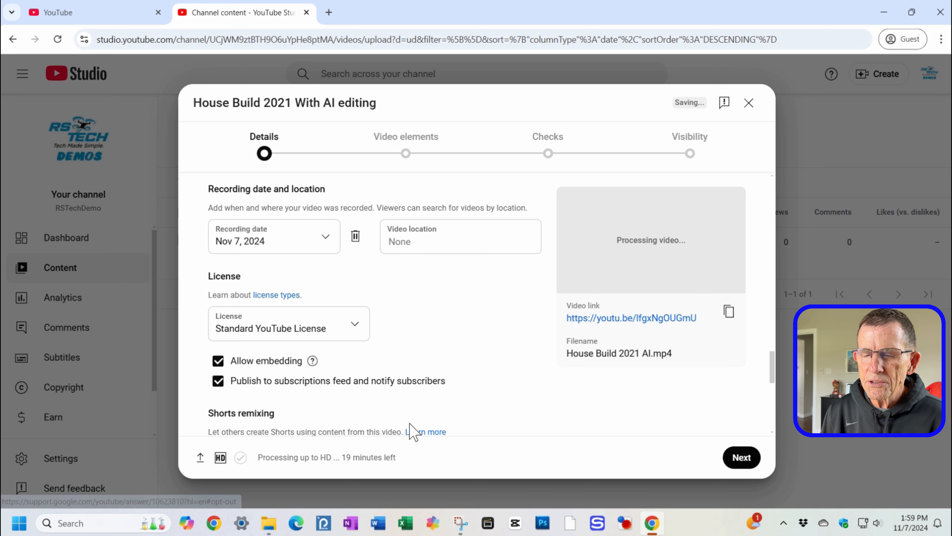
Step: Set the video category to Howto & Style
scroll(413, 432, "down", 3)
scroll(304, 387, "down", 2)
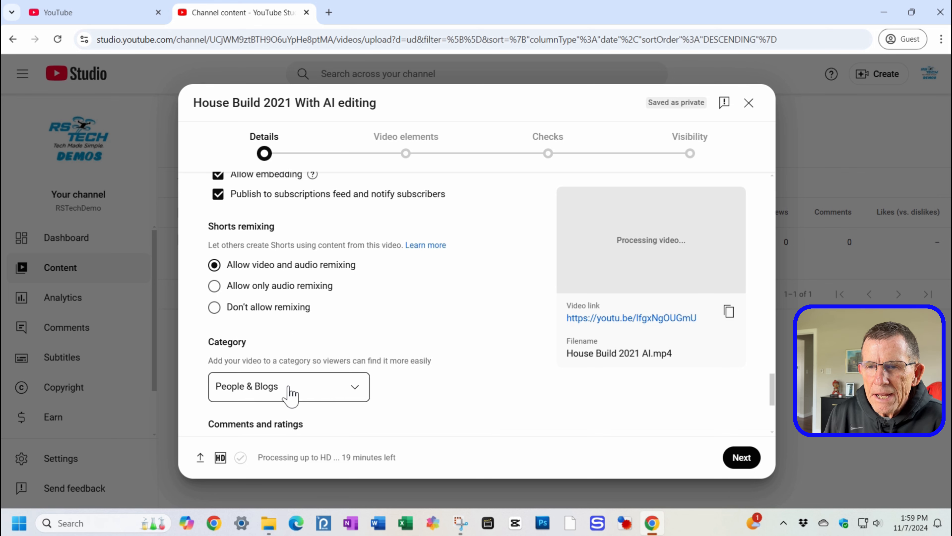
left_click(290, 394)
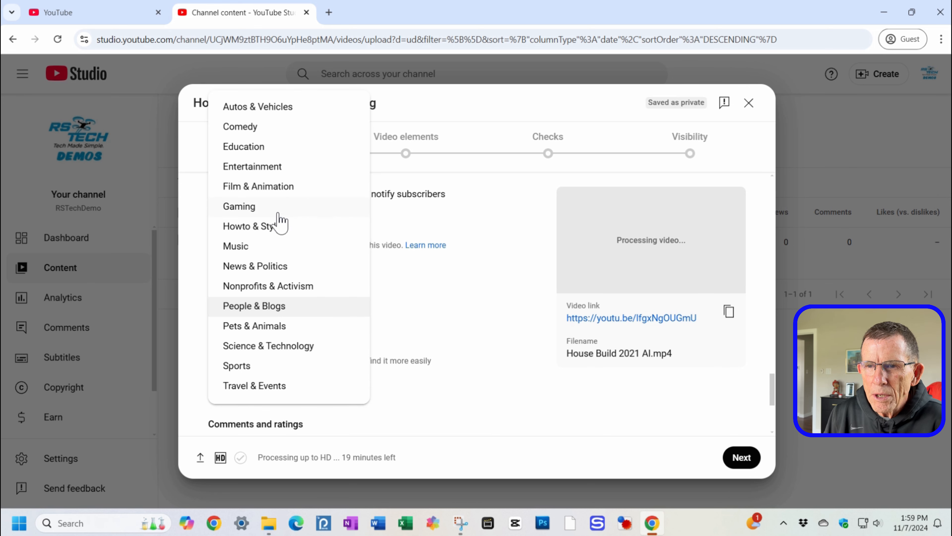
left_click(278, 225)
Step: Advance past Details and Video elements to the Checks stage
scroll(364, 320, "down", 5)
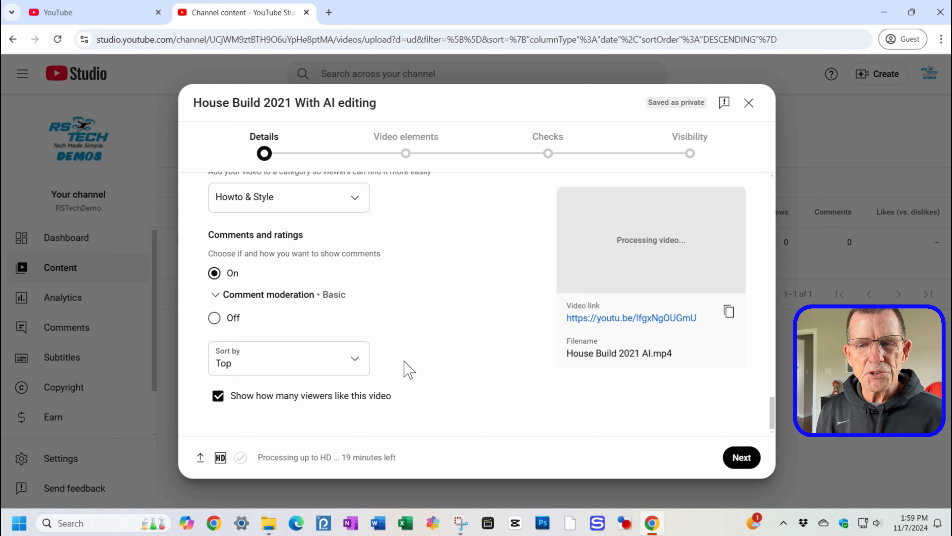
left_click(740, 458)
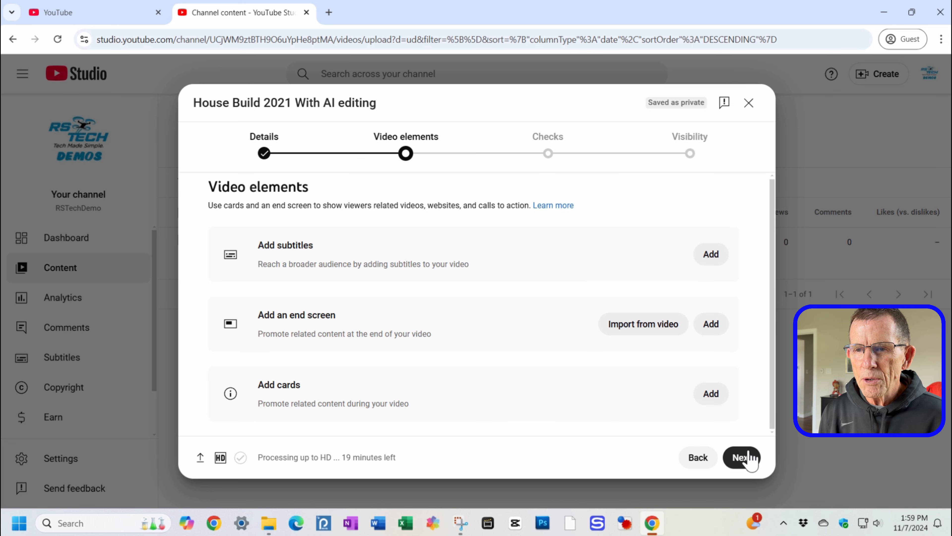
left_click(740, 460)
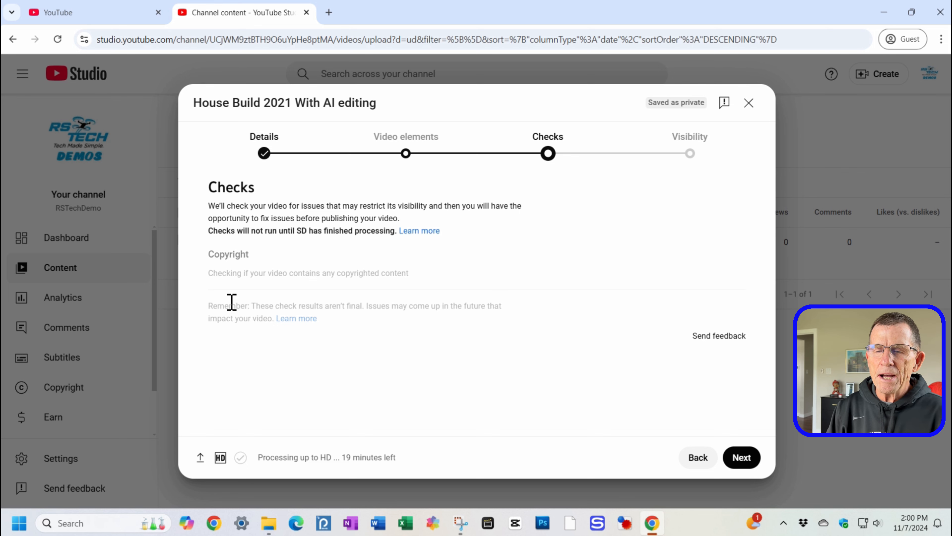
Step: Set the House Build 2021 With AI editing video's visibility to Unlisted, save the upload, and close the processing dialog
left_click(742, 458)
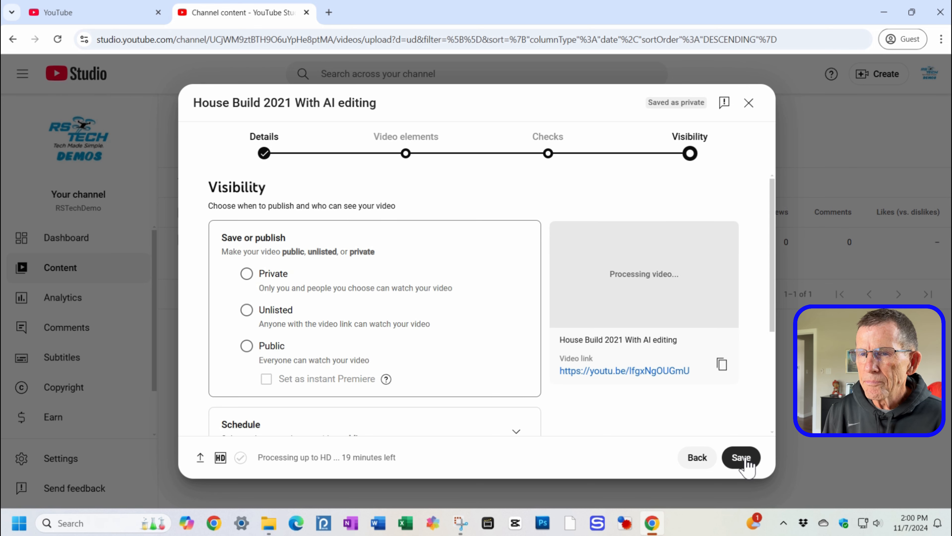
left_click(247, 311)
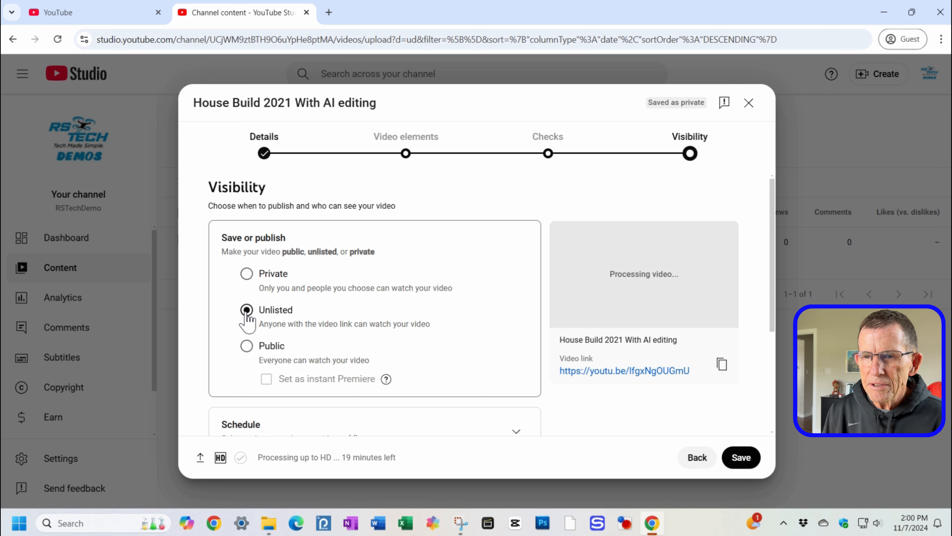
scroll(544, 375, "down", 4)
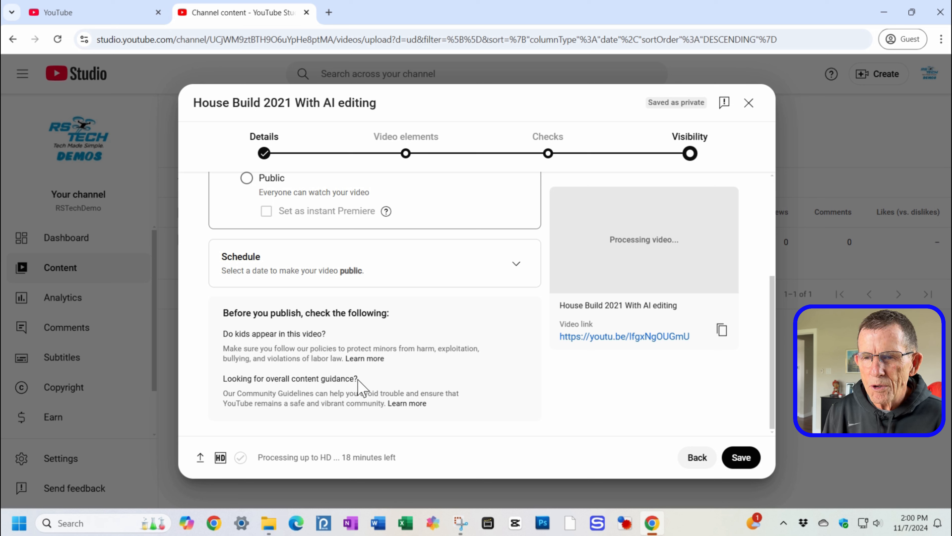
left_click(753, 463)
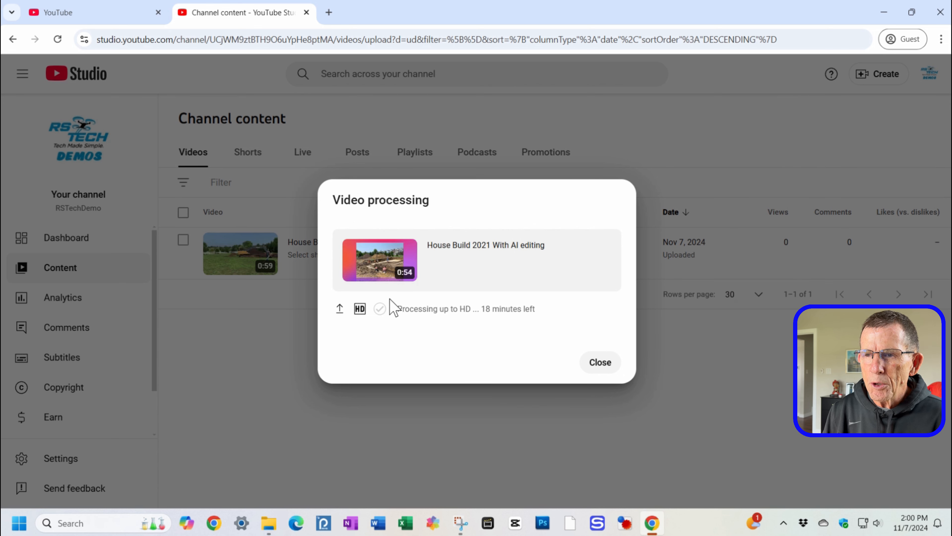
left_click(595, 363)
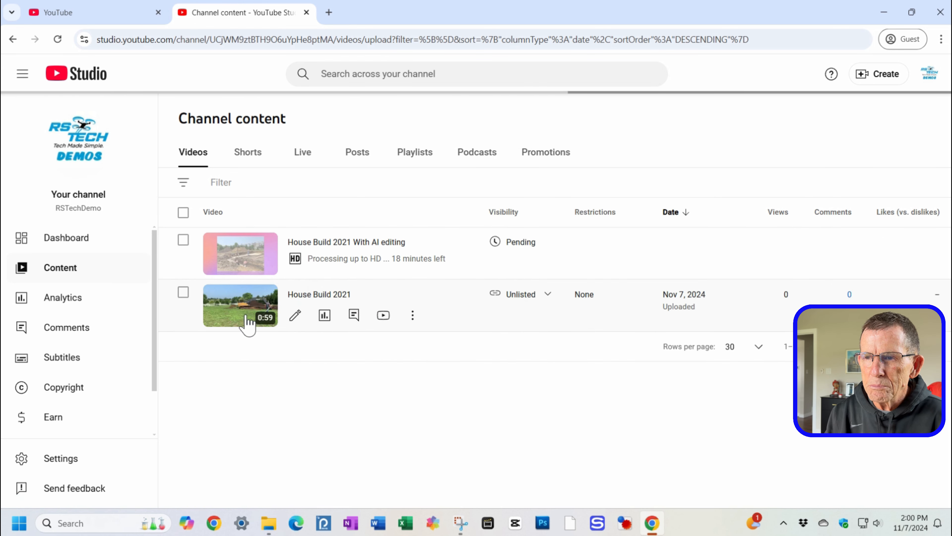
mouse_move(514, 305)
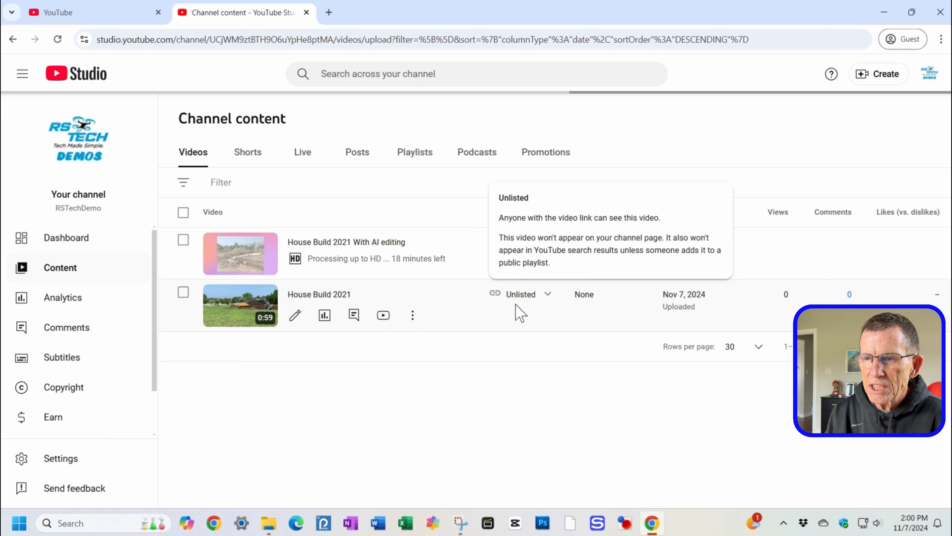